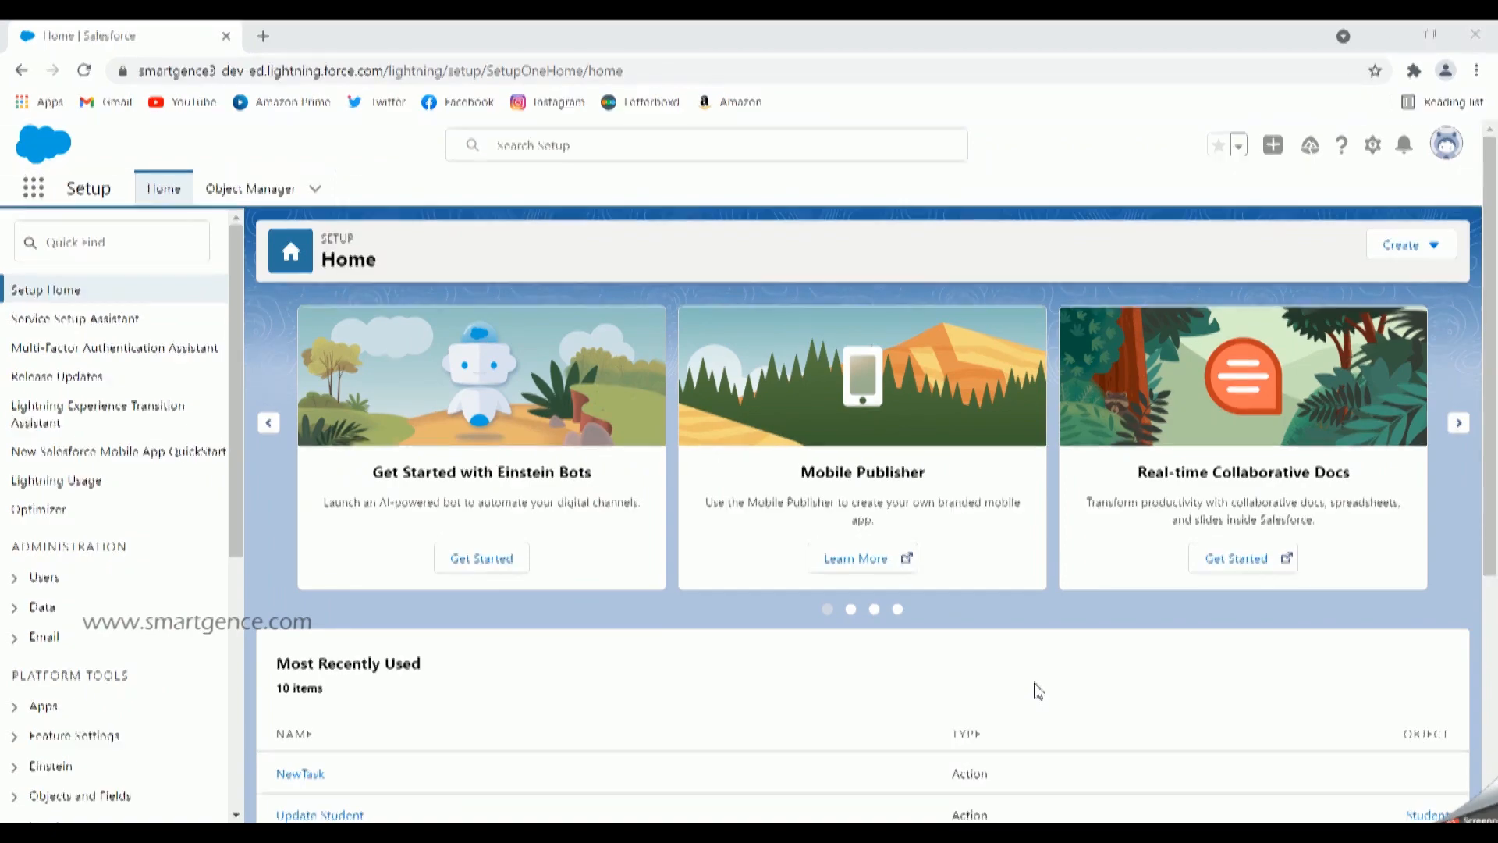
- Search Setup for "flows" and open the Flows page under Process Automation in a new browser tab
left_click(91, 238)
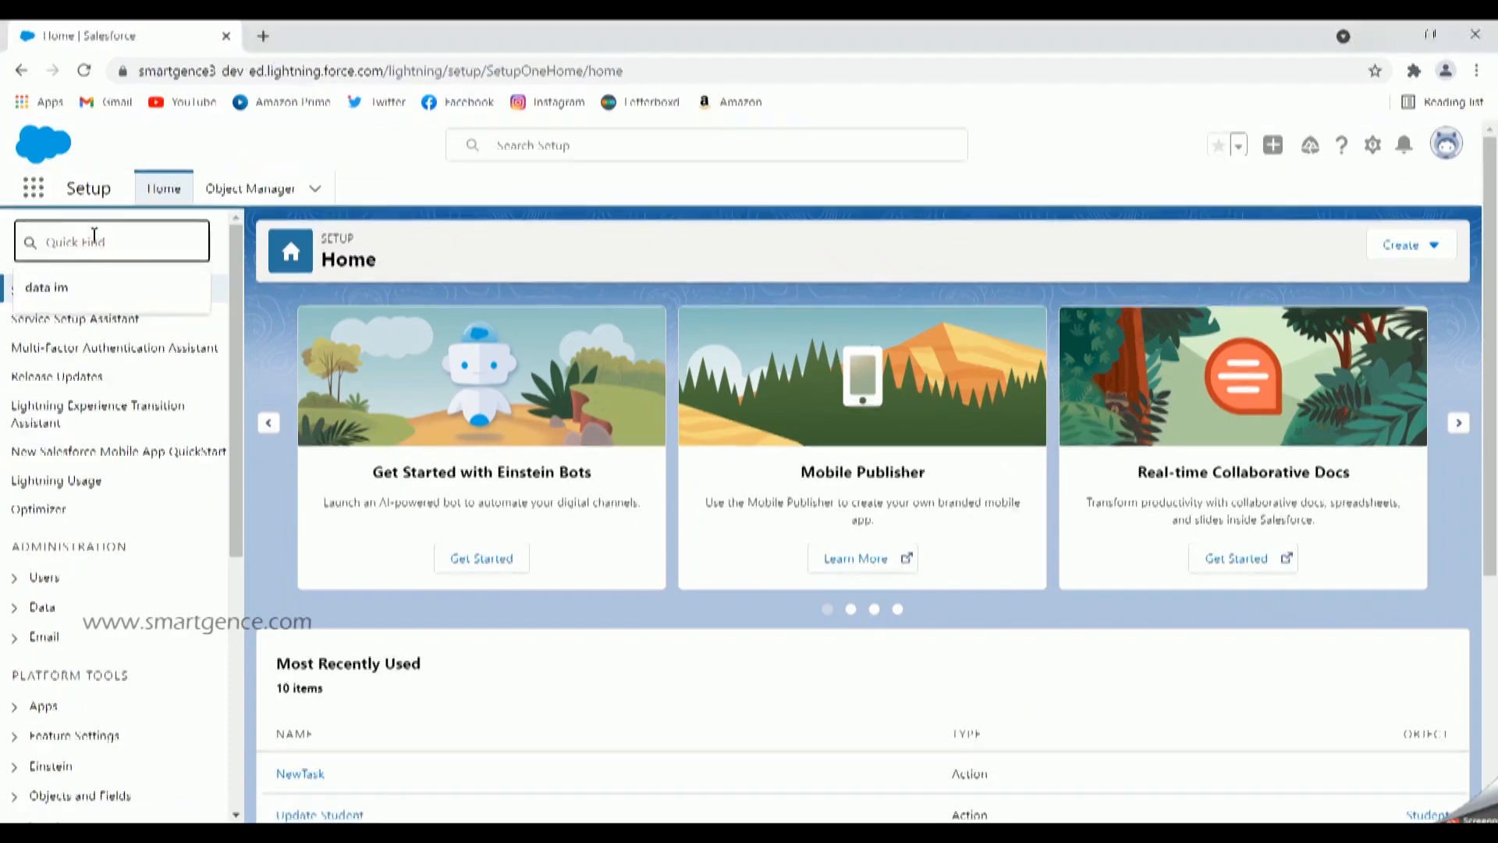
type("flows")
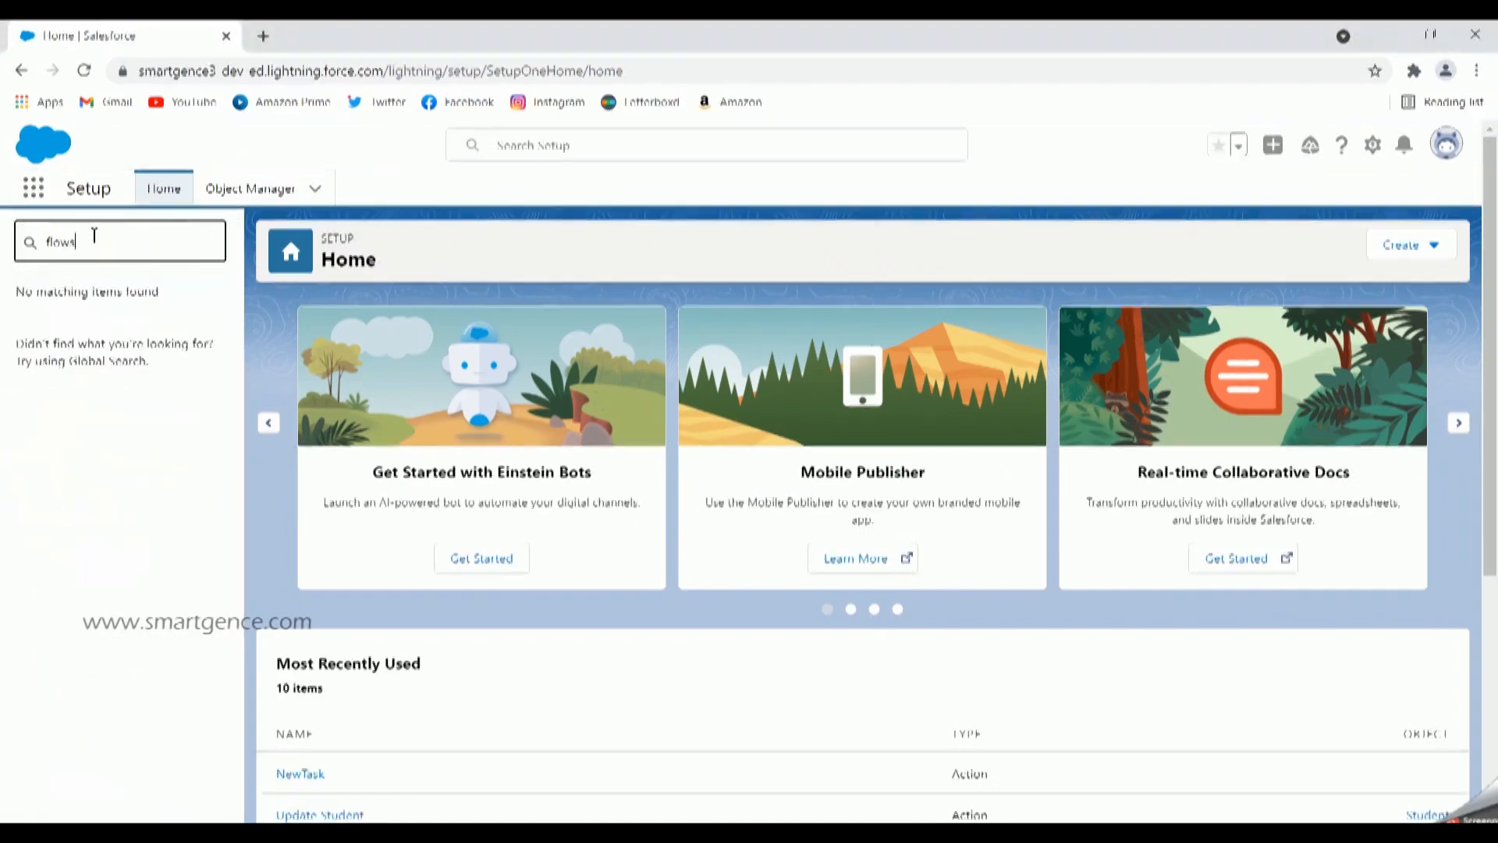
left_click(77, 321, "ctrl")
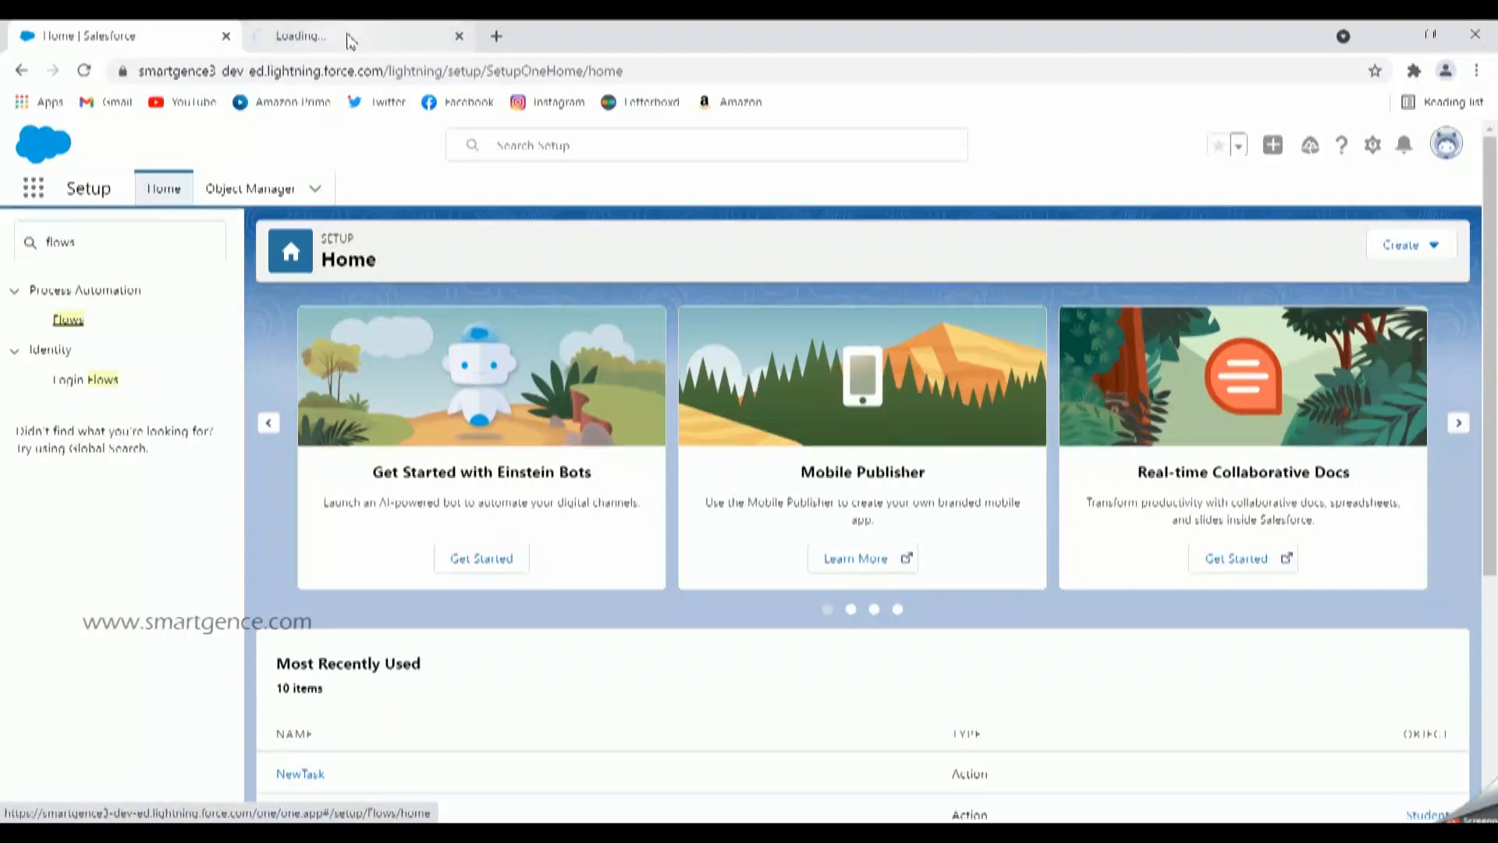
left_click(336, 35)
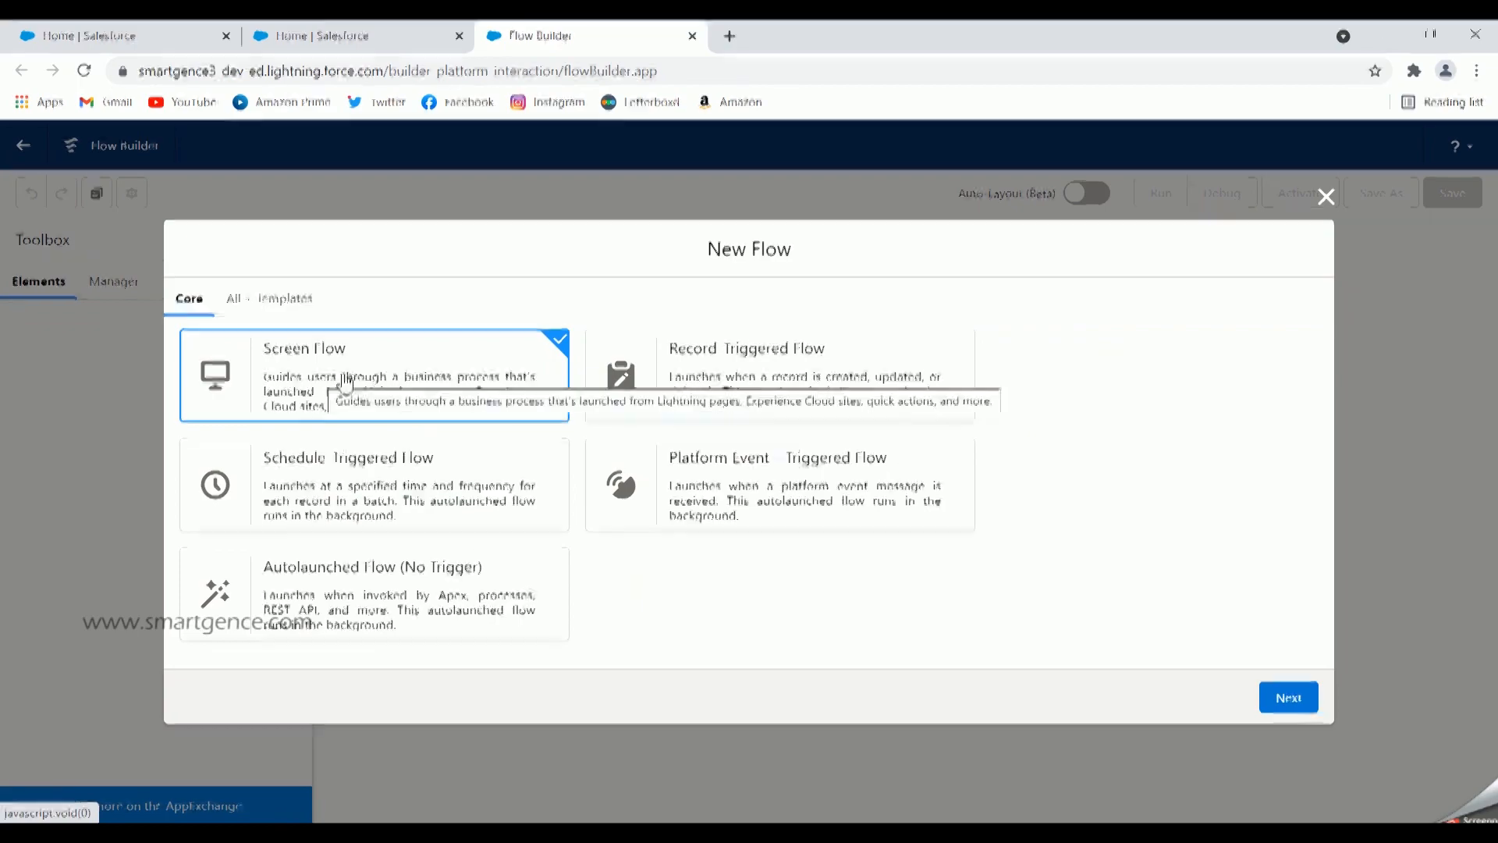
- Create a new Screen Flow and choose the Freeform building layout
left_click(1289, 697)
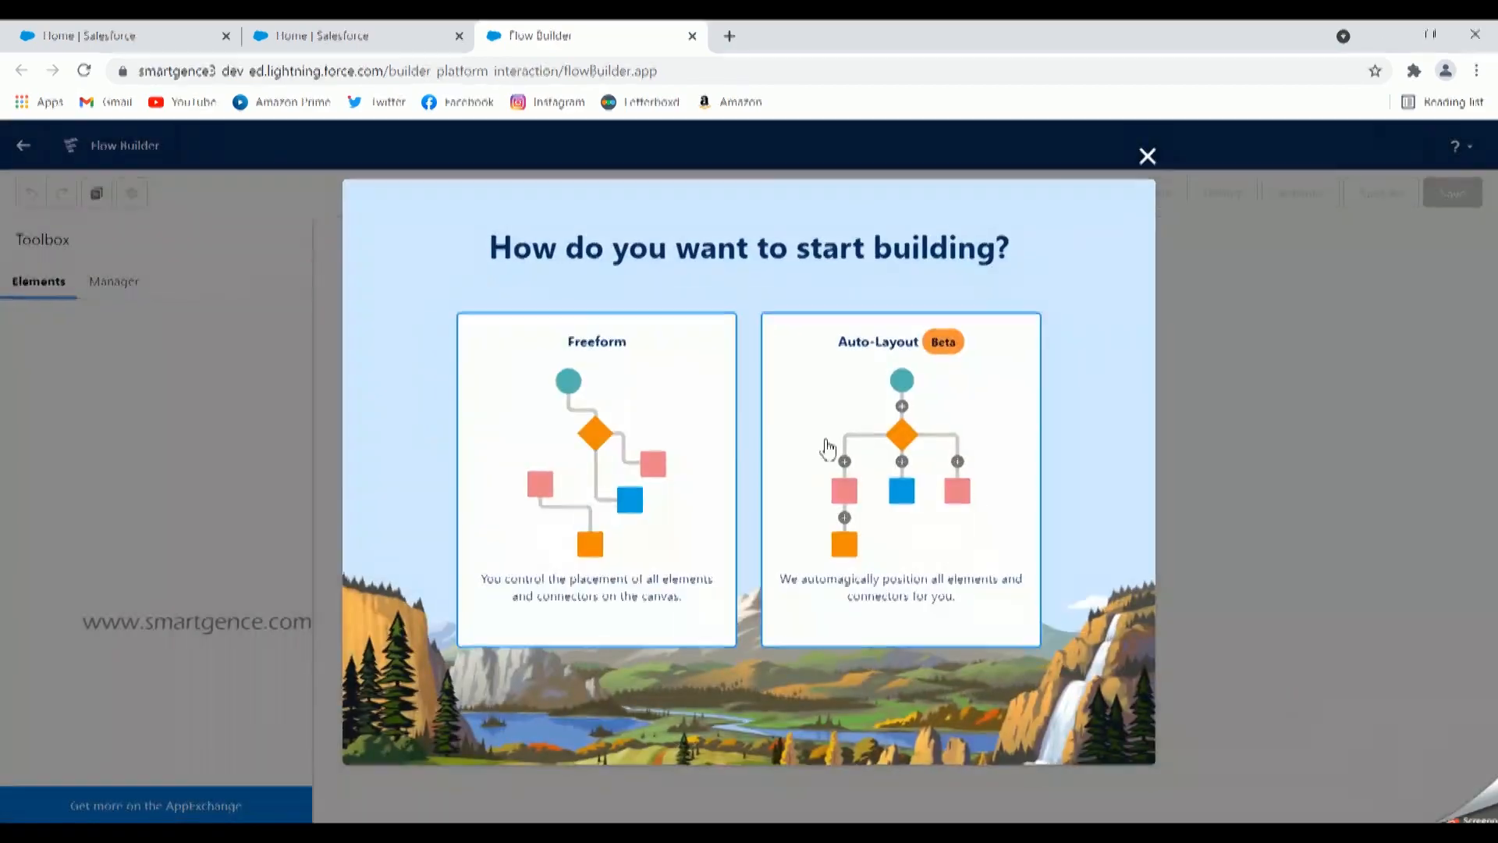
left_click(665, 420)
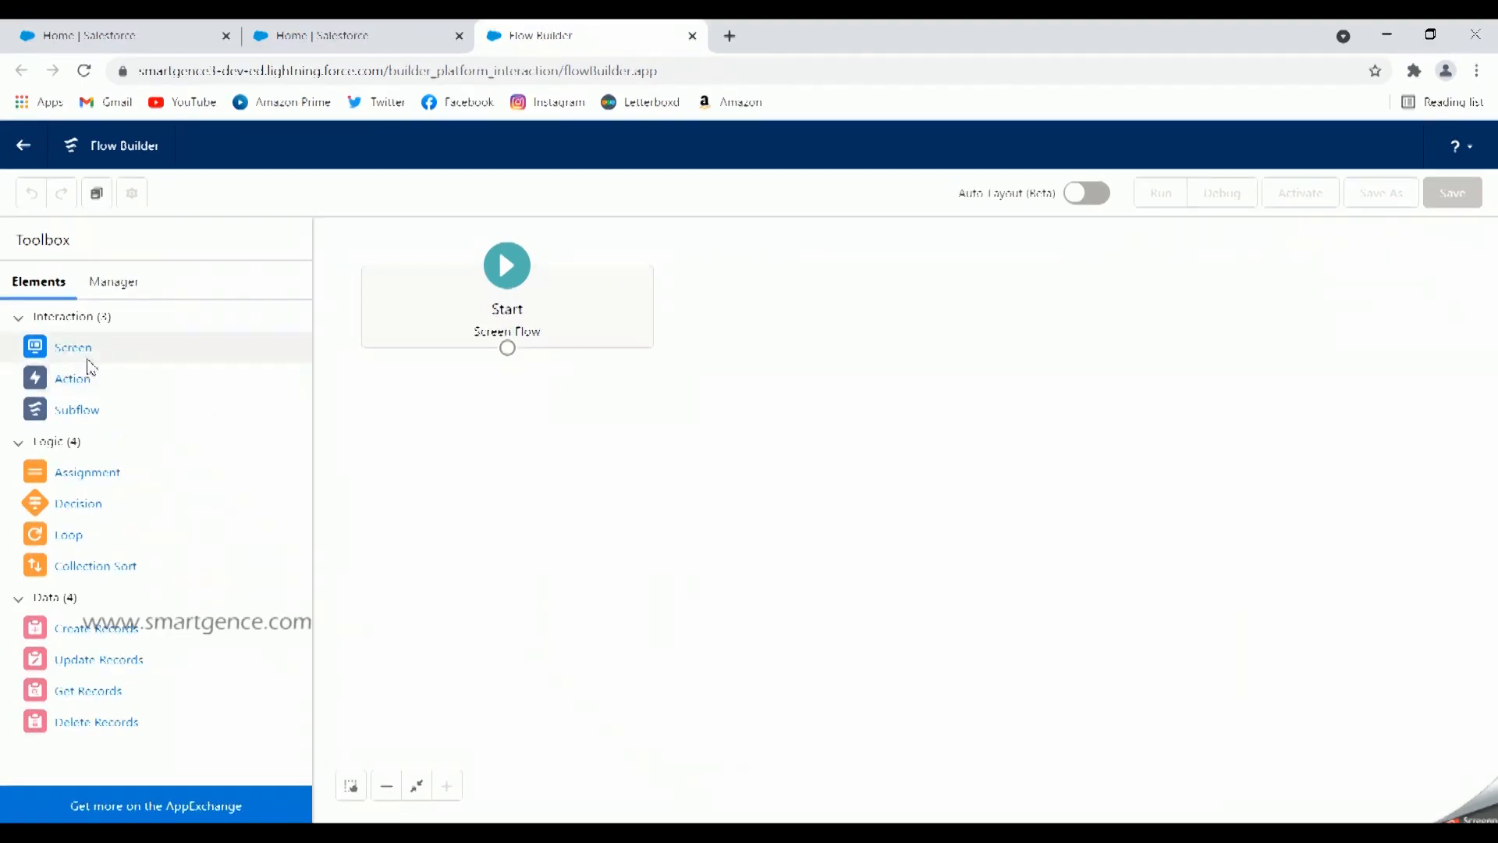
- Add a Screen element to the canvas below Start and label it Contact Creation
left_click_drag(78, 355, 516, 478)
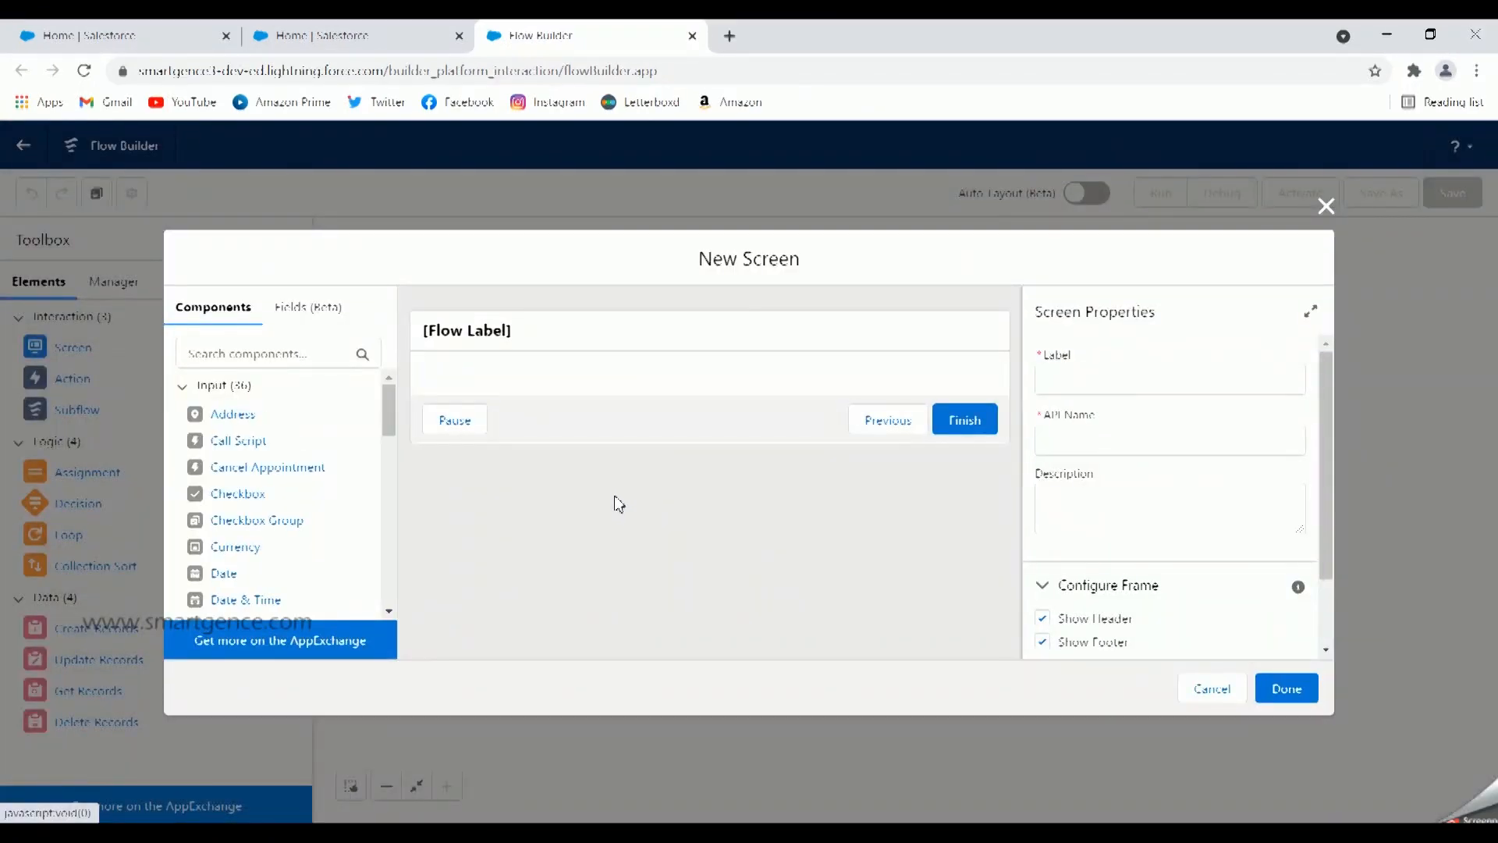
left_click(1190, 387)
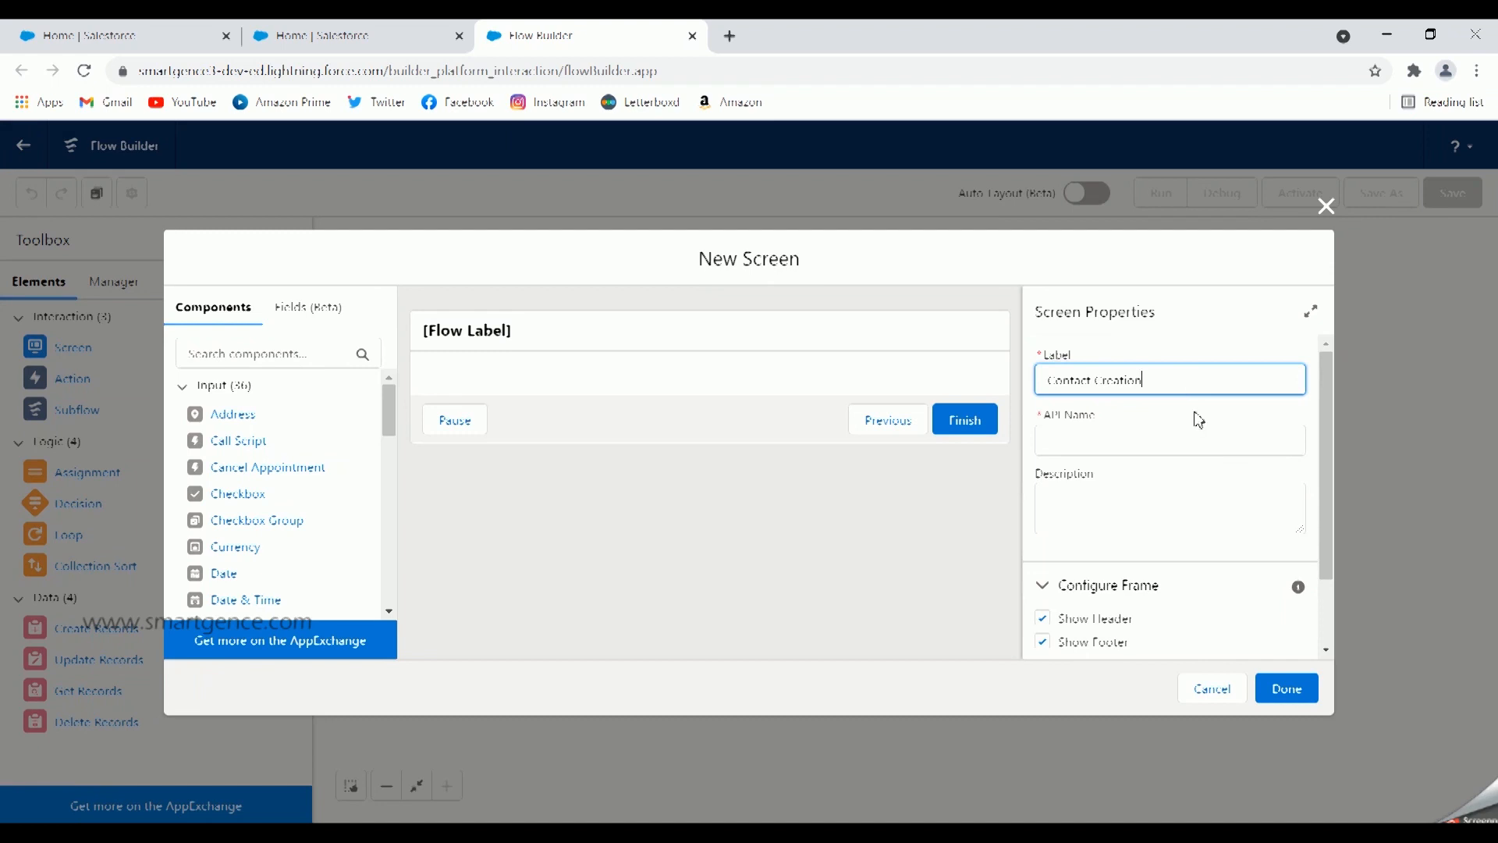
left_click(1196, 413)
- Turn the screen's footer and header off and back on to preview the frame options
scroll(1199, 421, "down", 1)
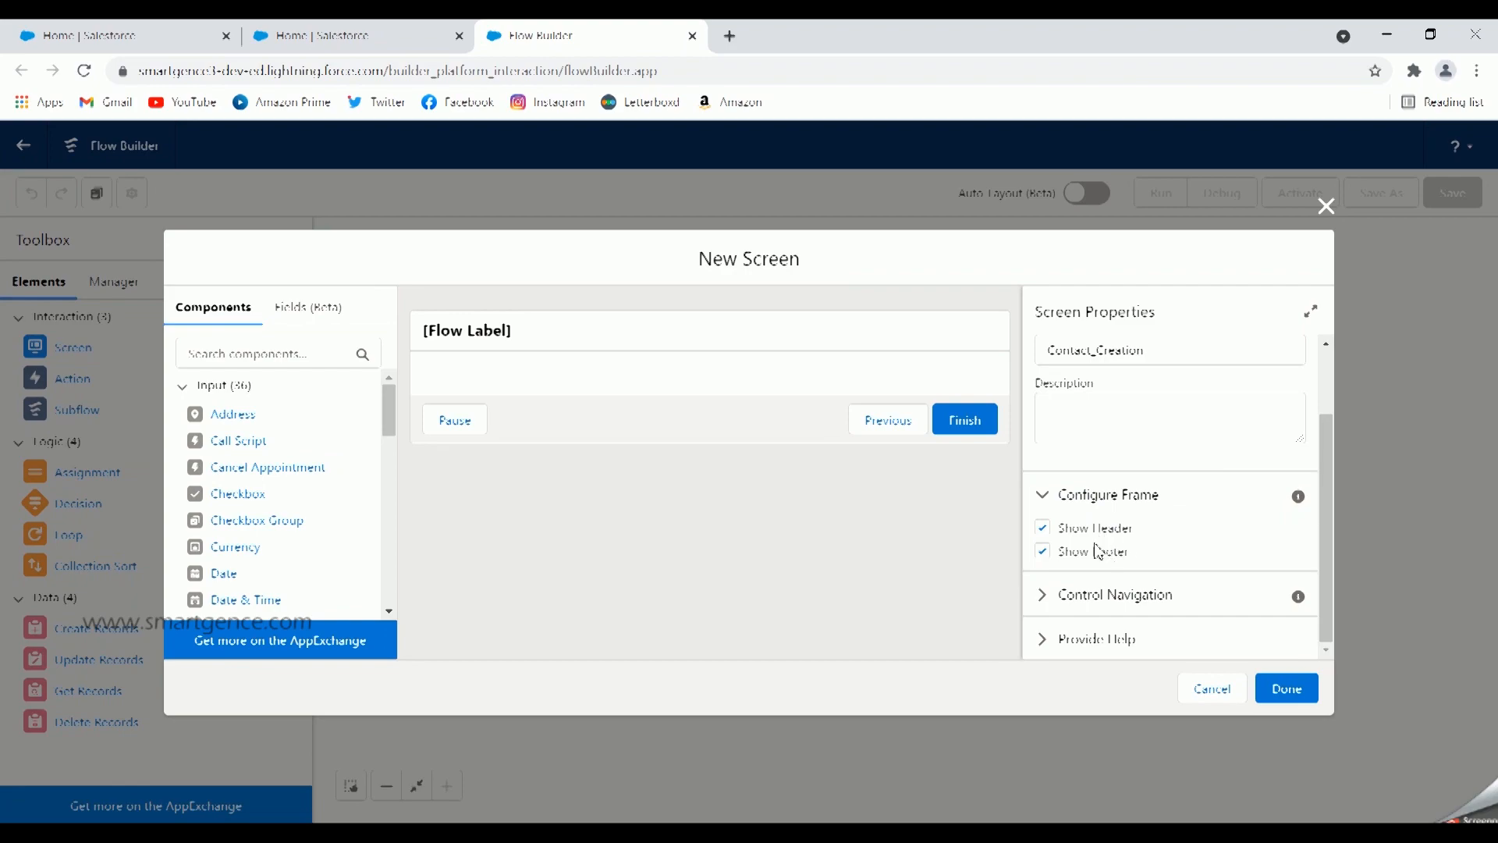
left_click(1044, 552)
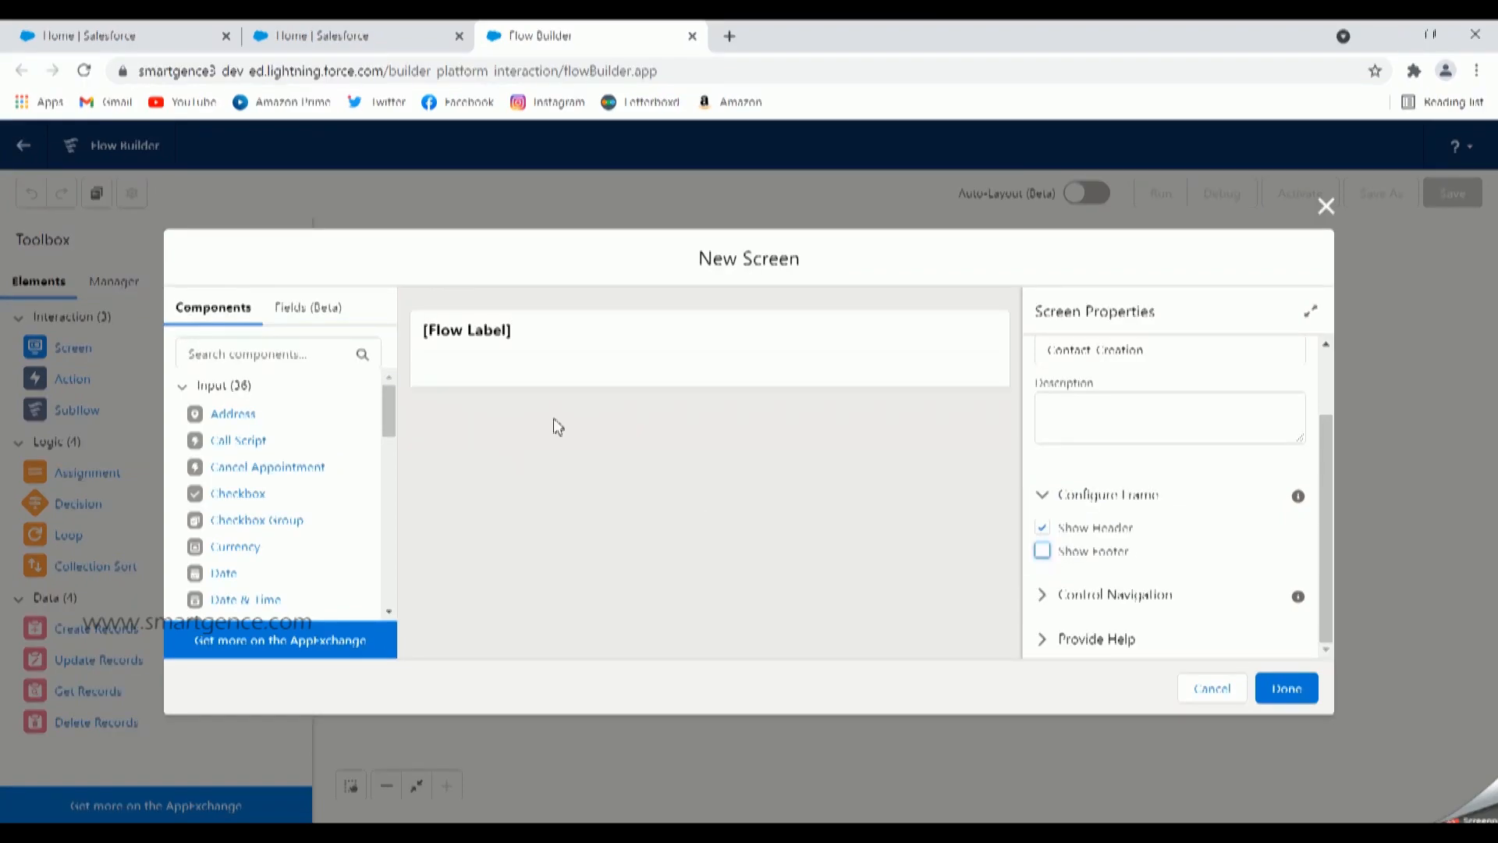
left_click(1043, 551)
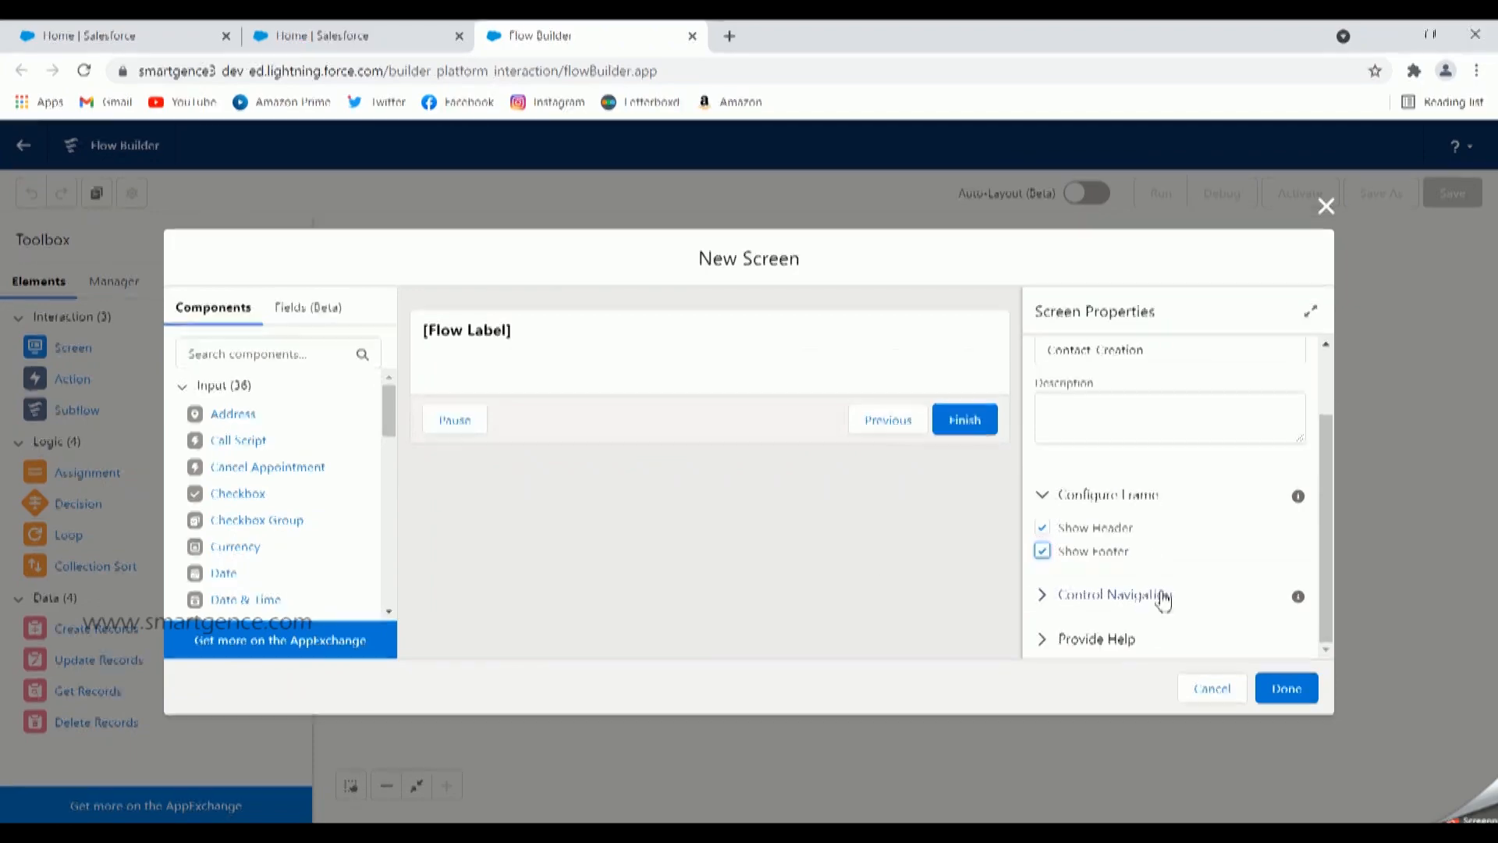
left_click(1045, 528)
left_click(1045, 527)
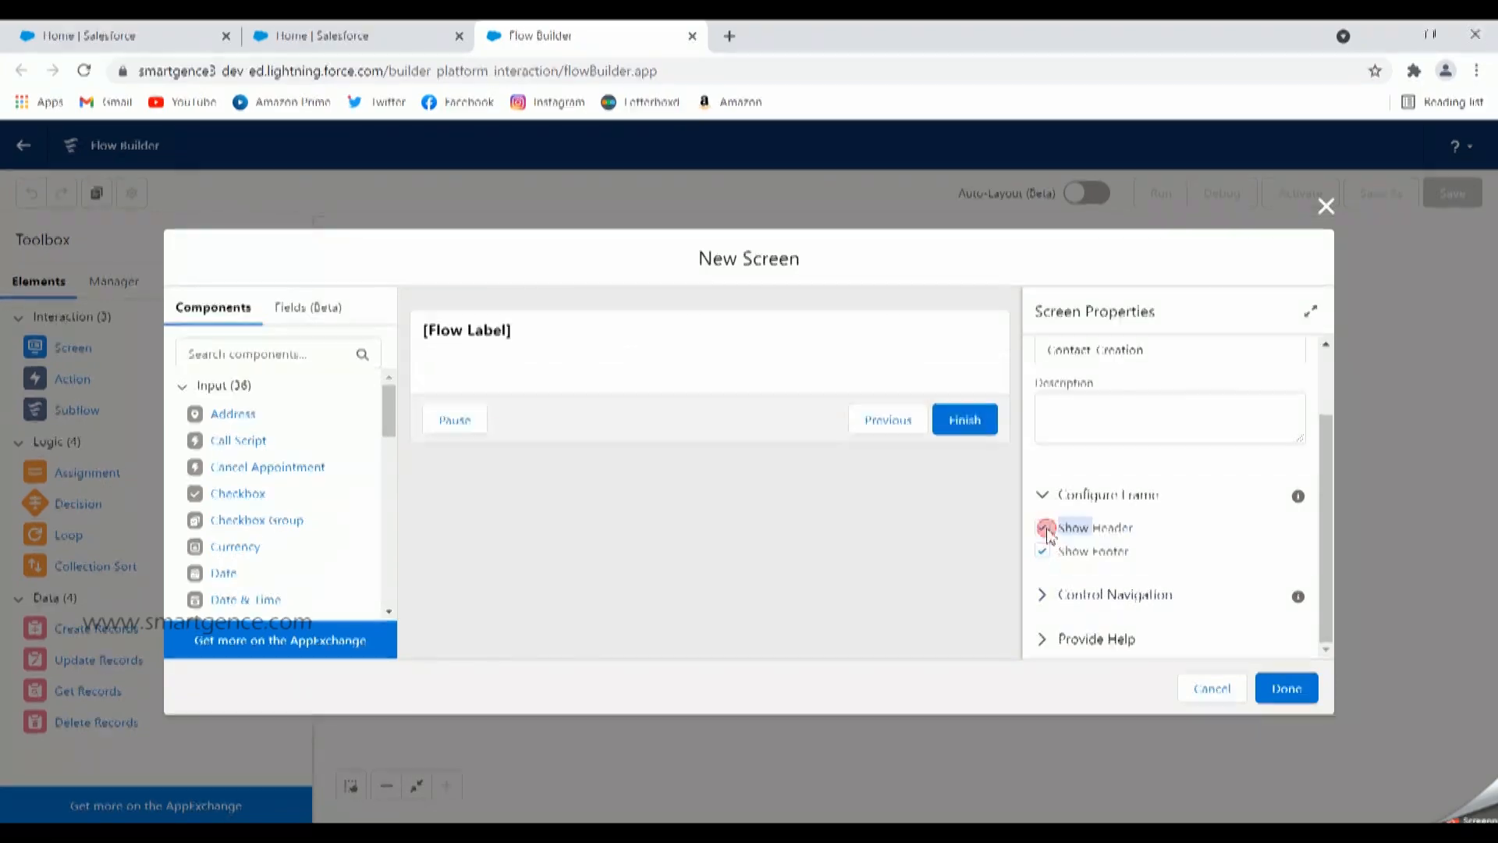
- Disable the Pause option in the Contact Creation screen's navigation controls
left_click(1043, 594)
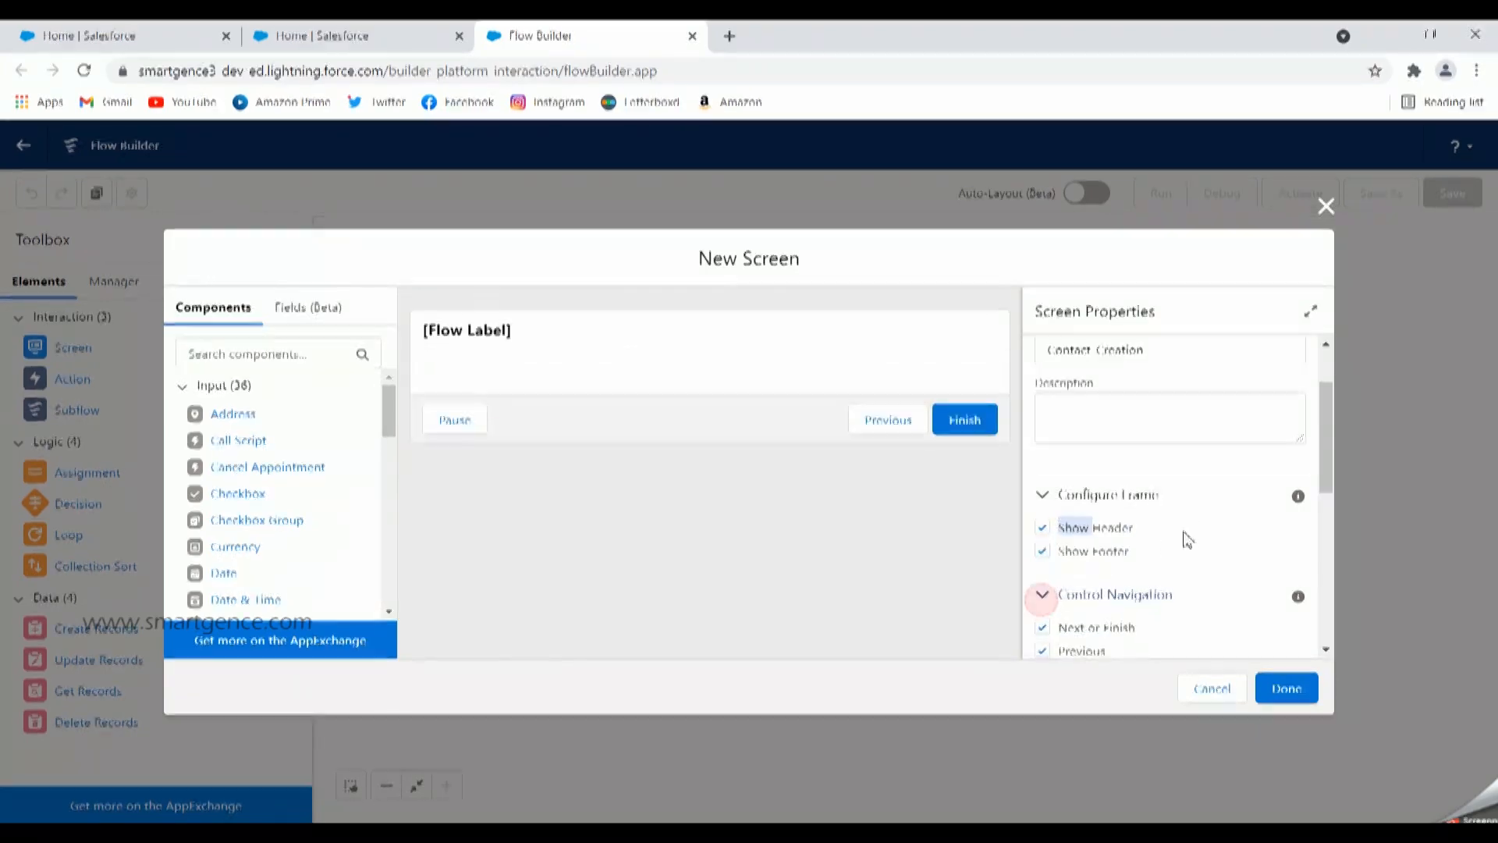
scroll(1217, 595, "down", 1)
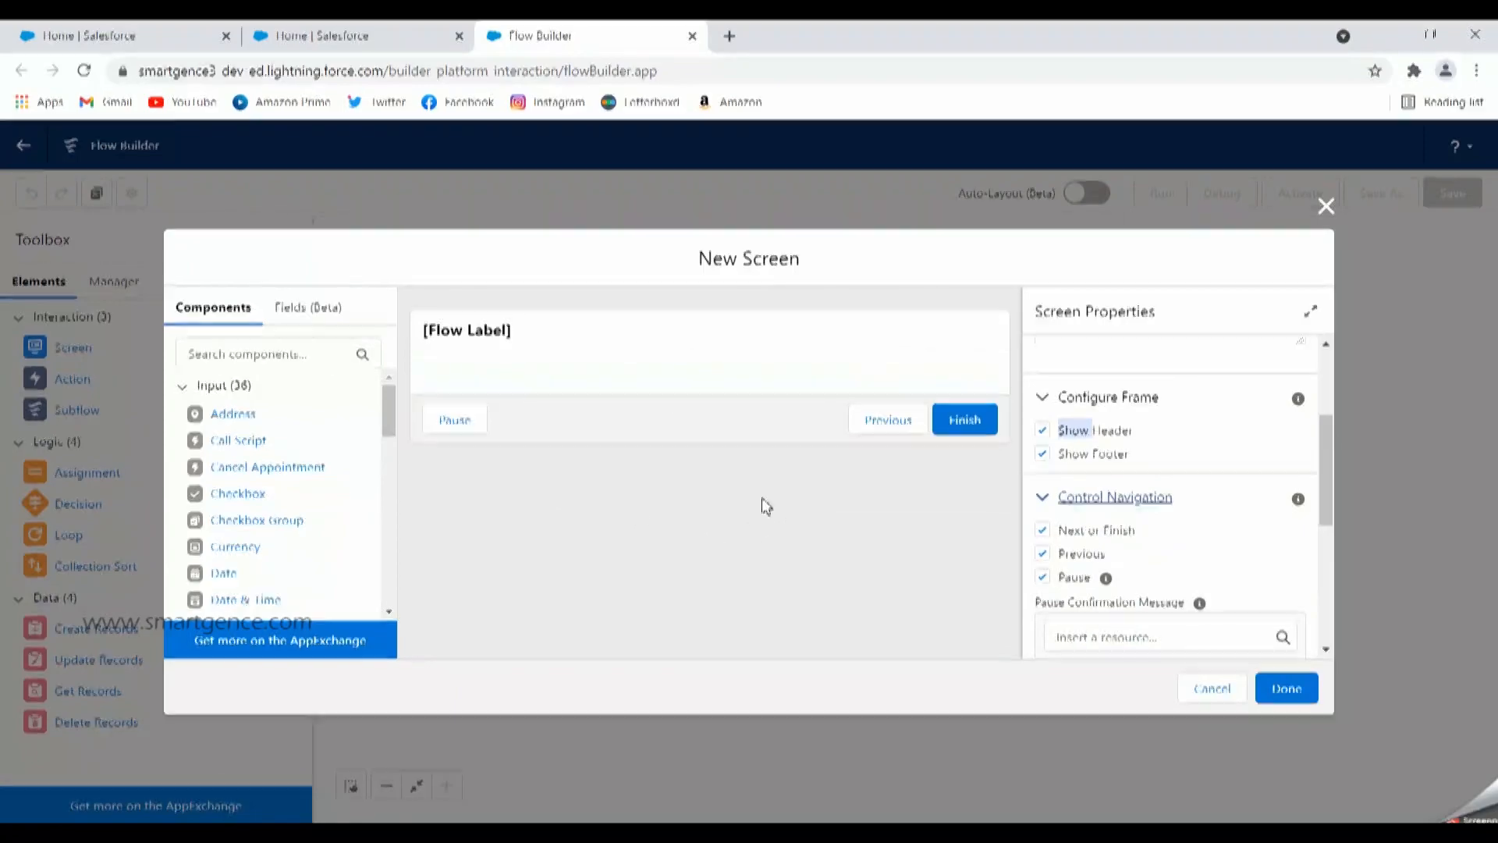
left_click(1043, 577)
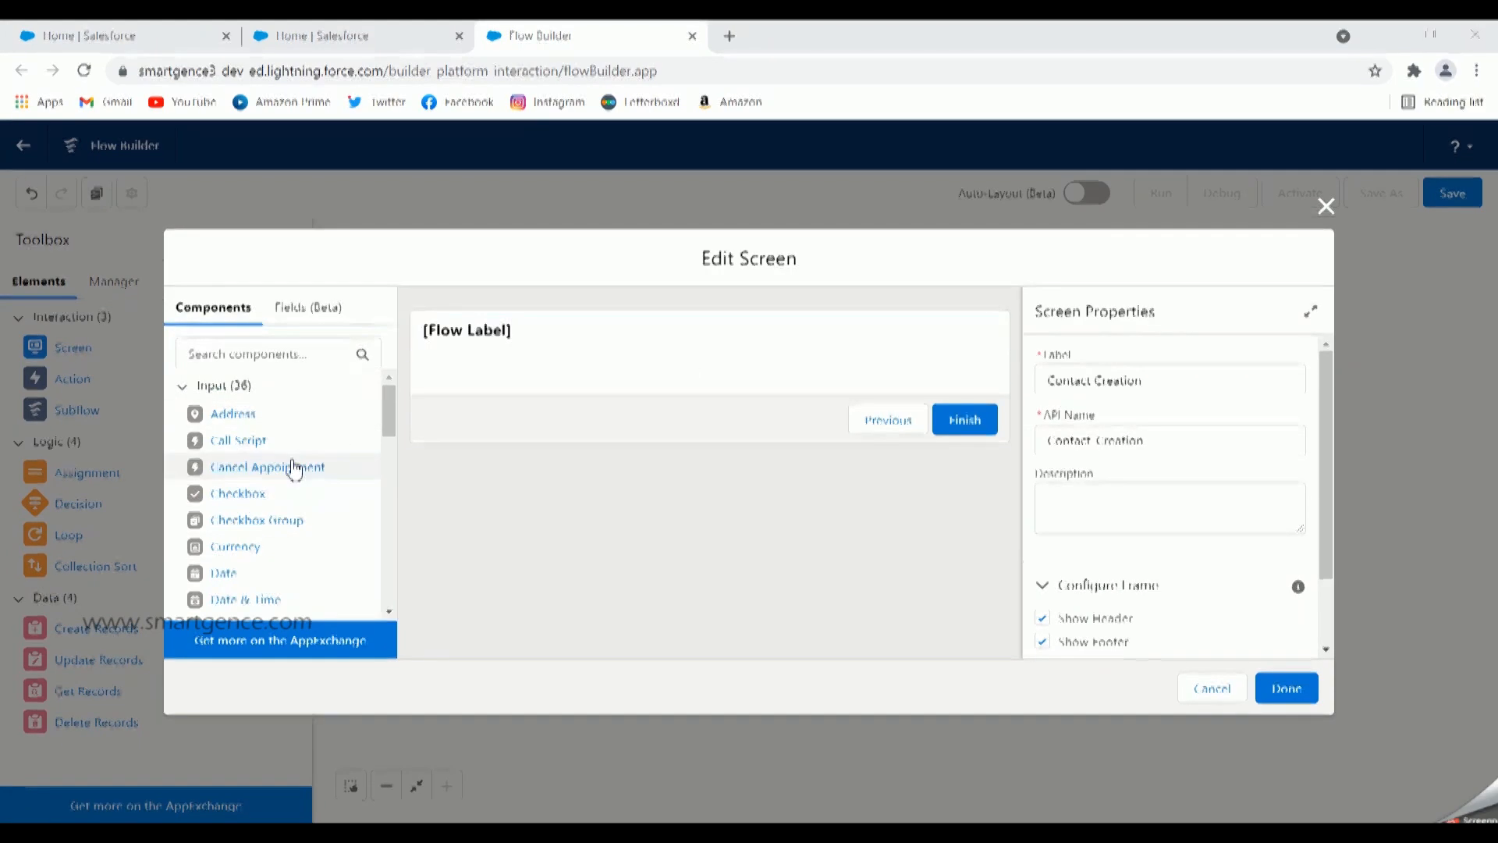
- Search the screen components for "text" and add a Text input to the Contact Creation screen
scroll(328, 473, "down", 1)
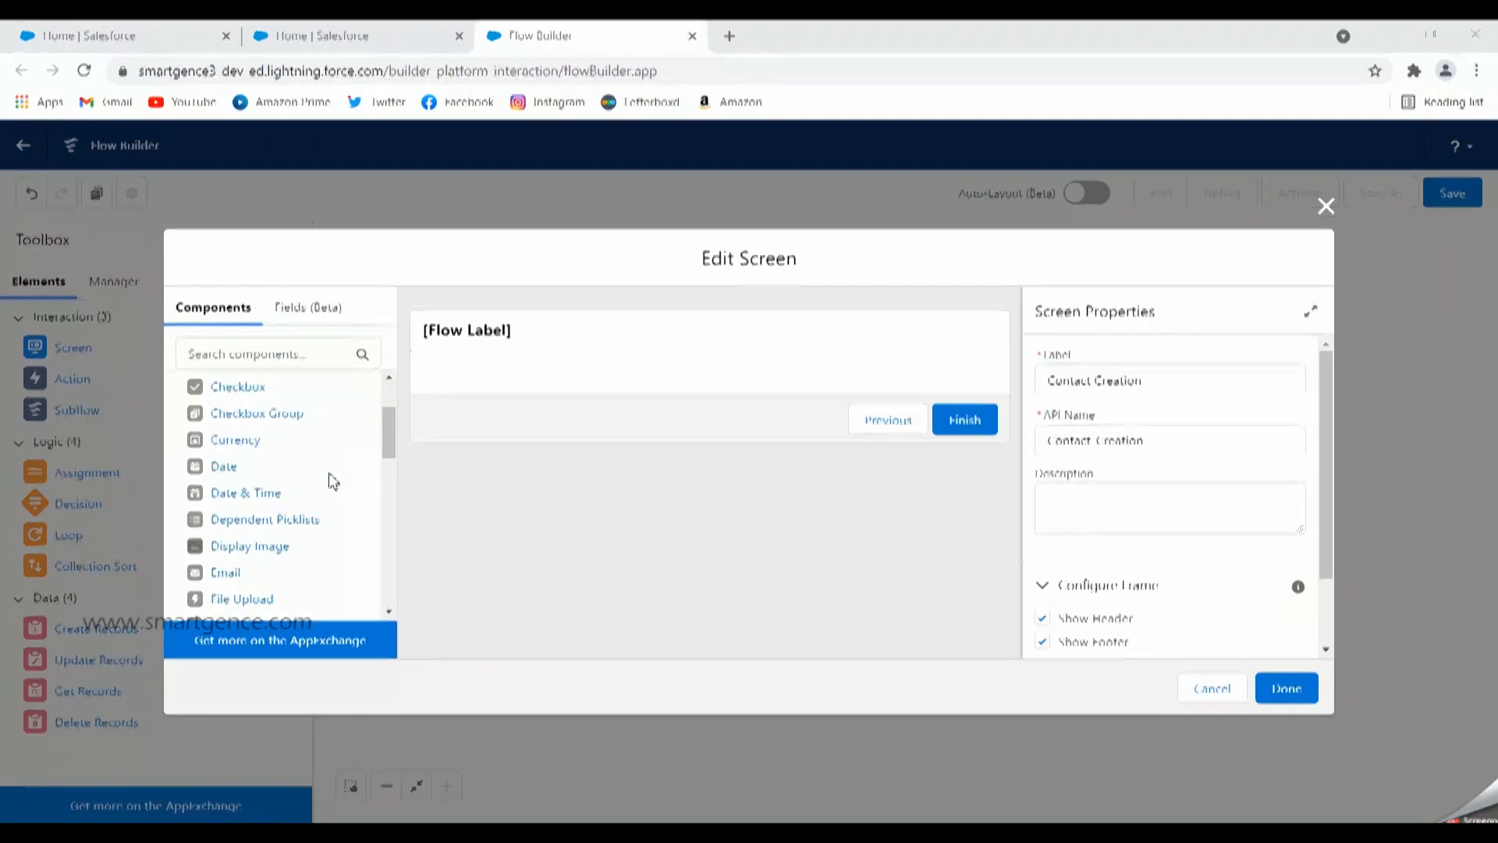
scroll(333, 482, "down", 1)
scroll(333, 481, "up", 2)
scroll(333, 481, "down", 1)
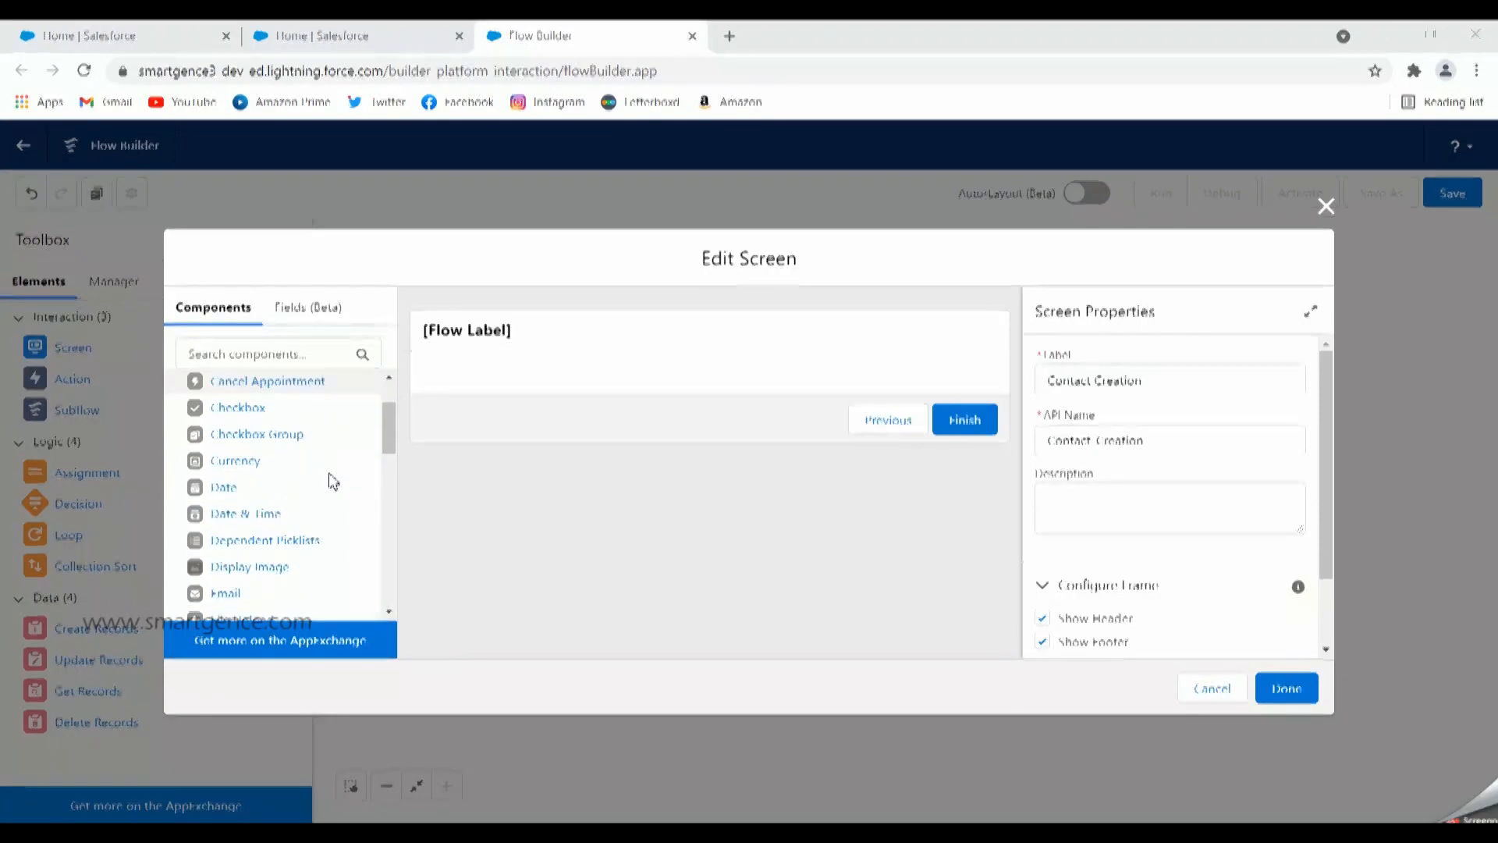
scroll(333, 482, "down", 1)
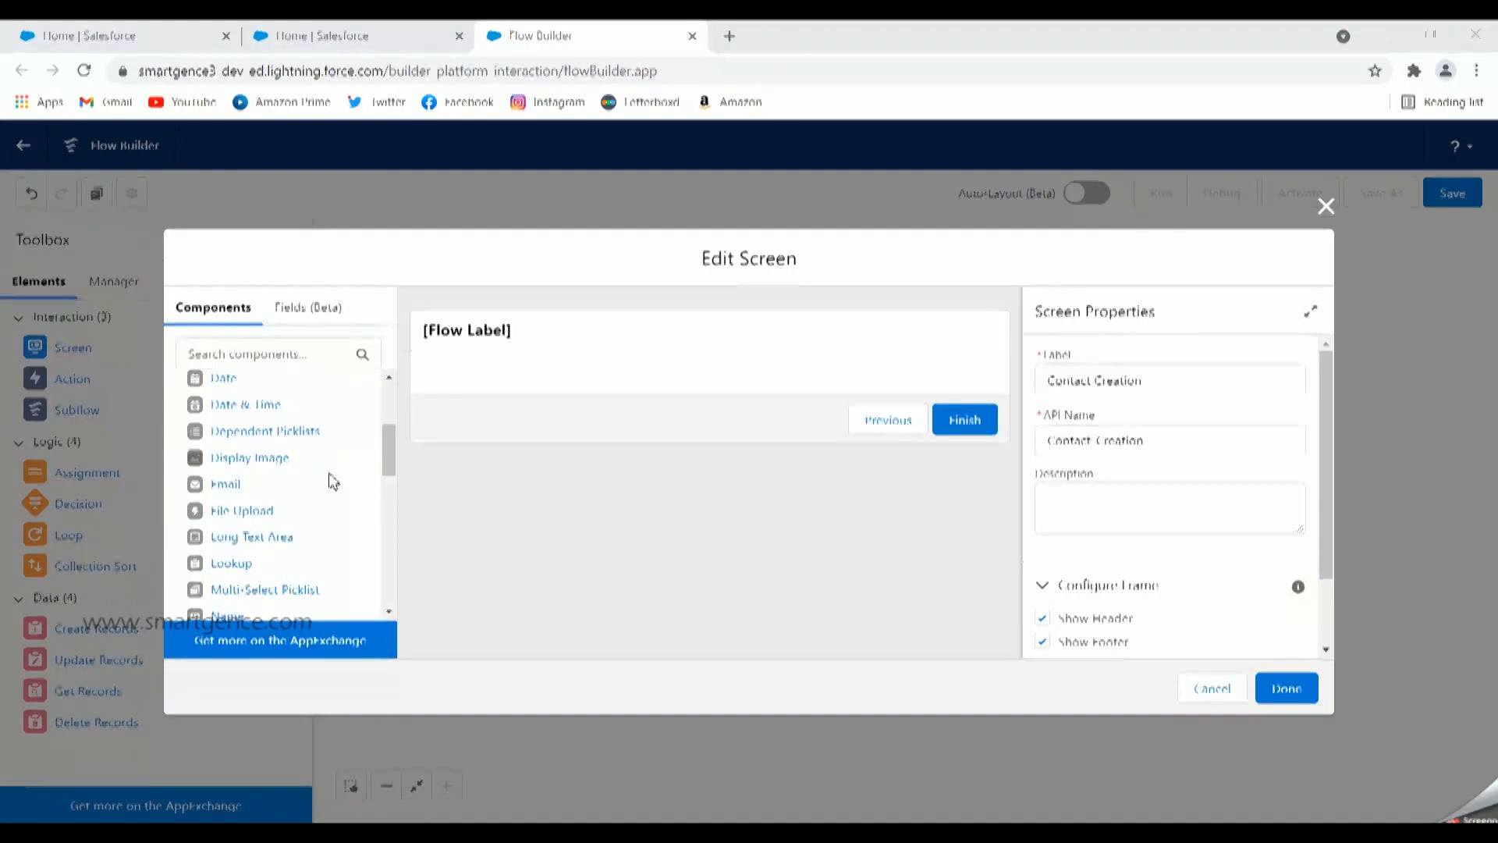
scroll(309, 400, "up", 2)
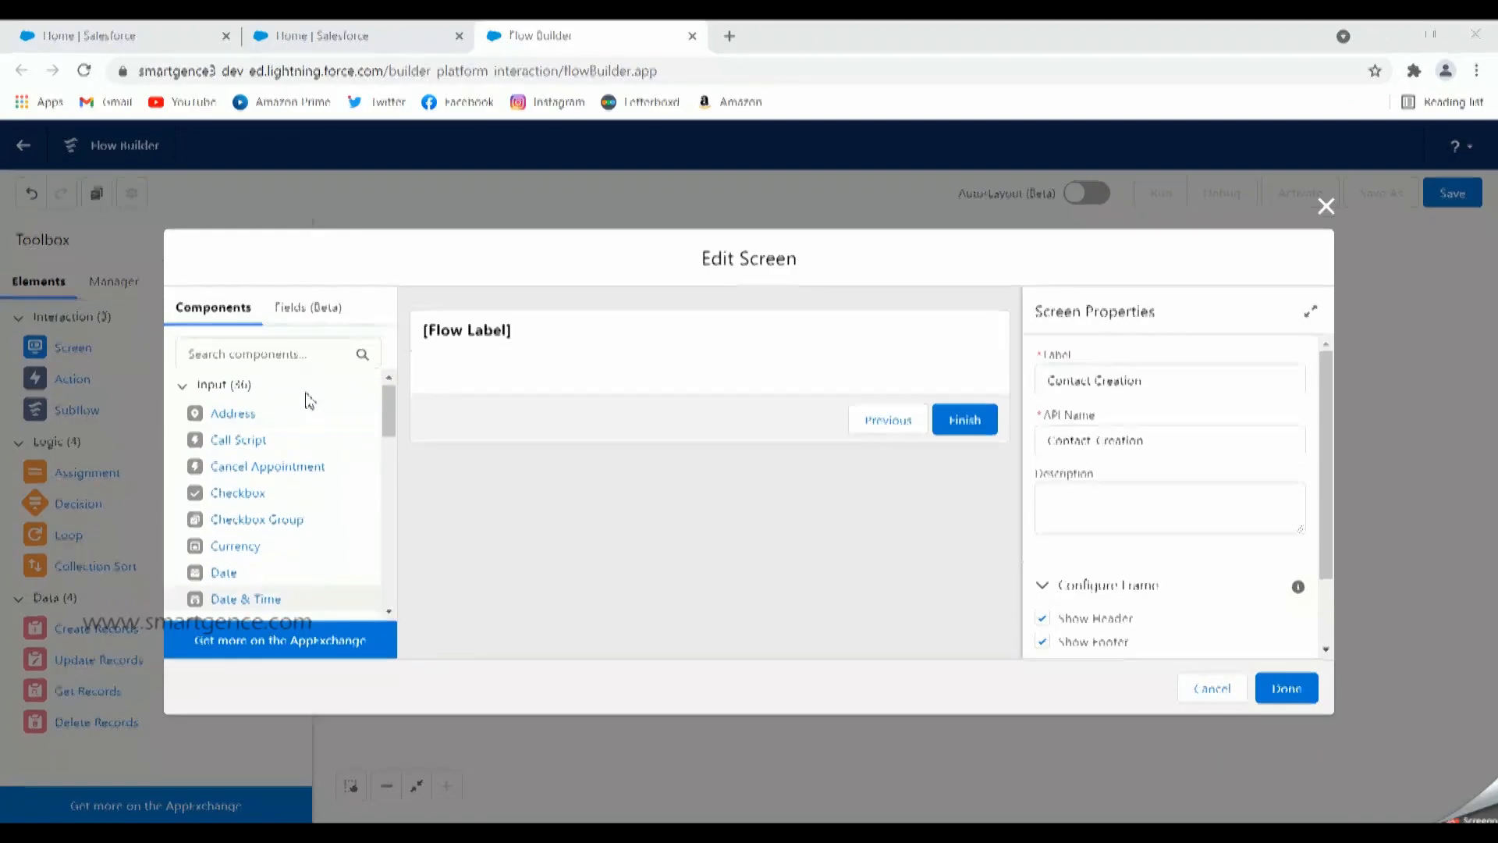
left_click(279, 352)
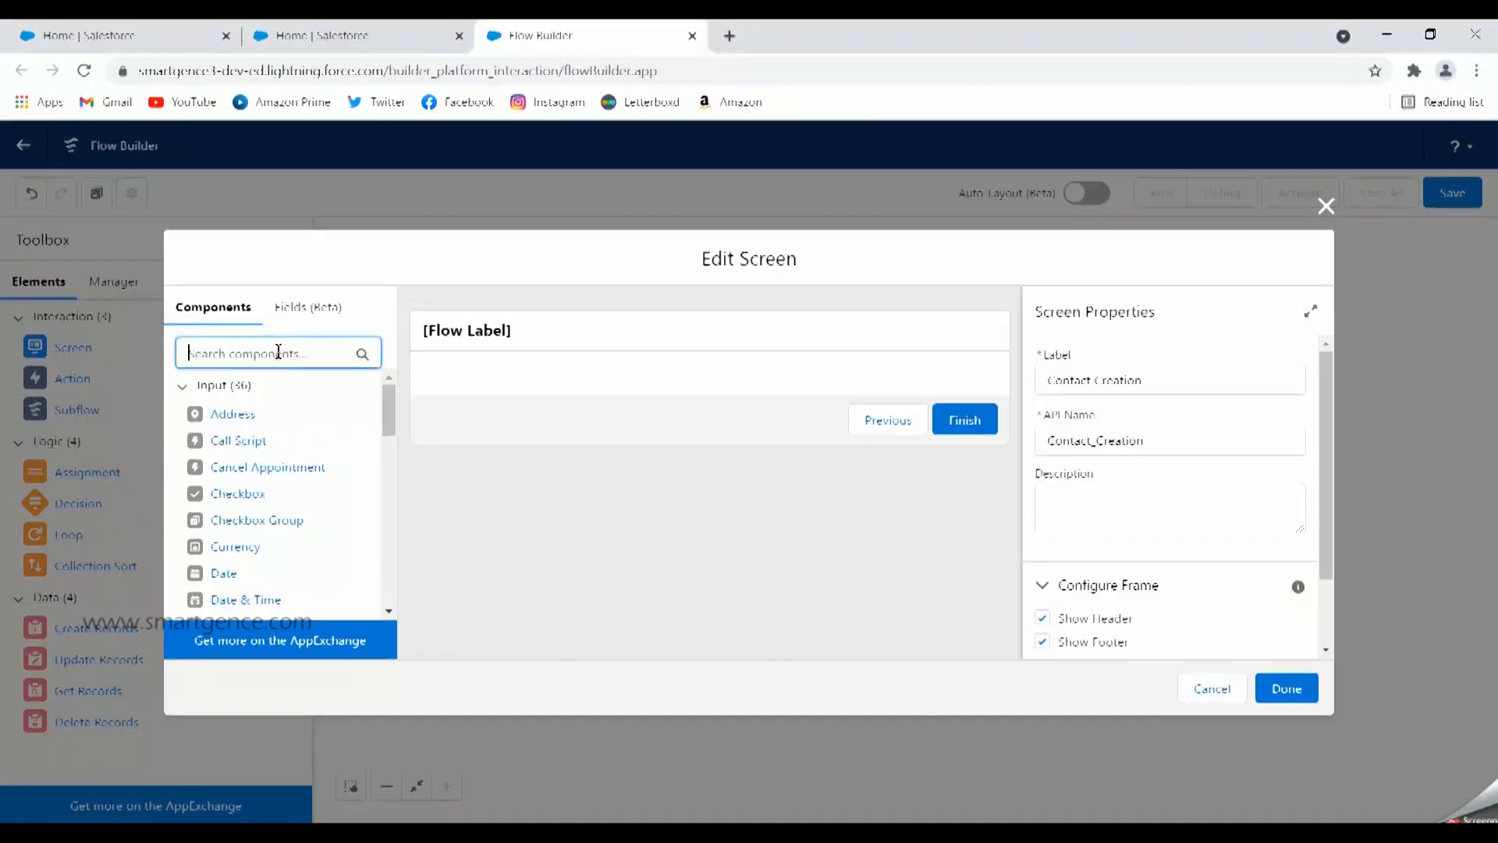
type("text")
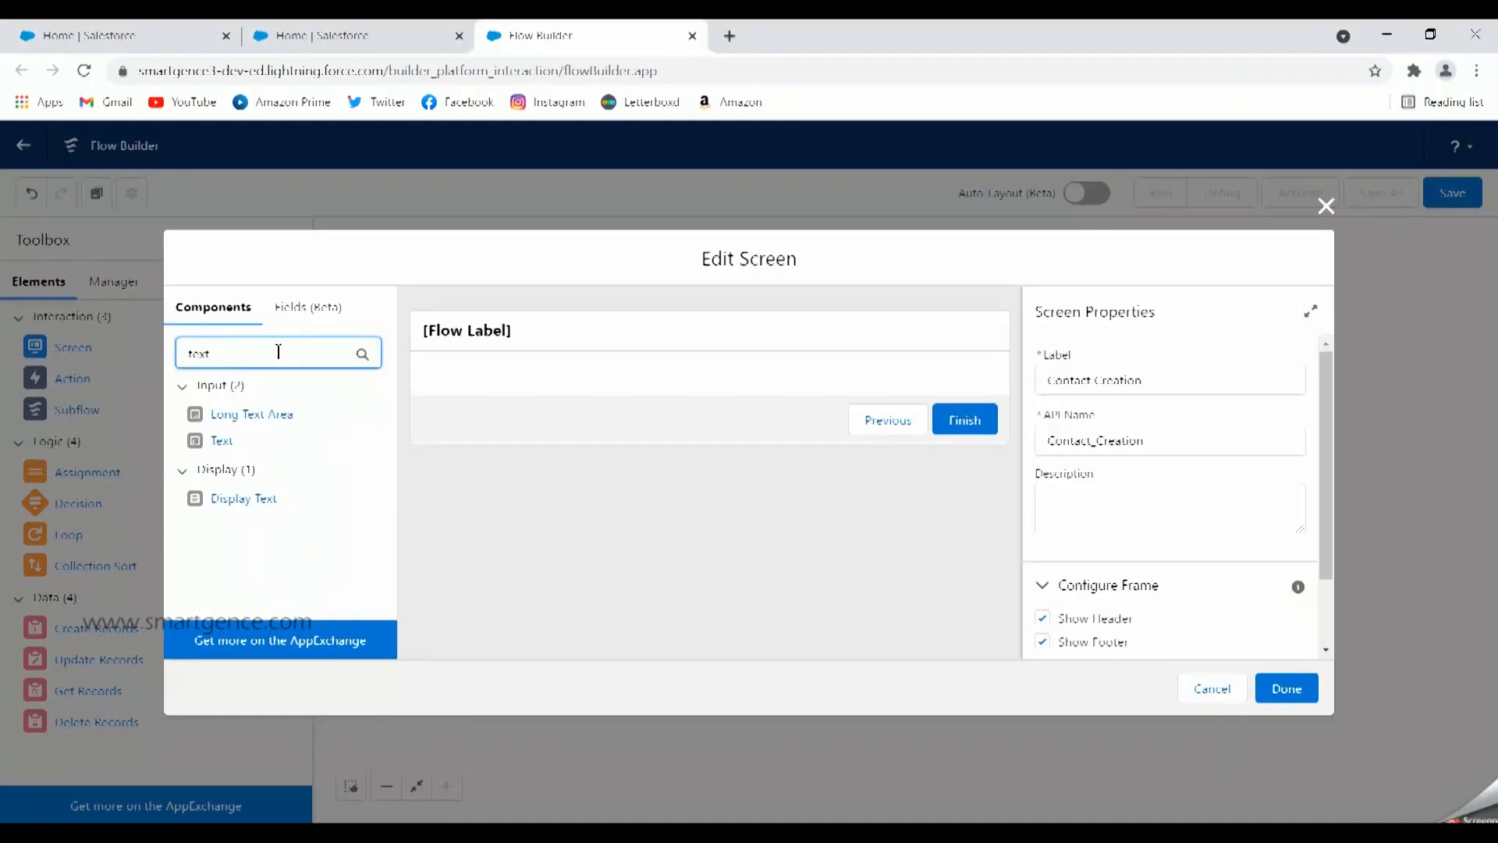
left_click(226, 442)
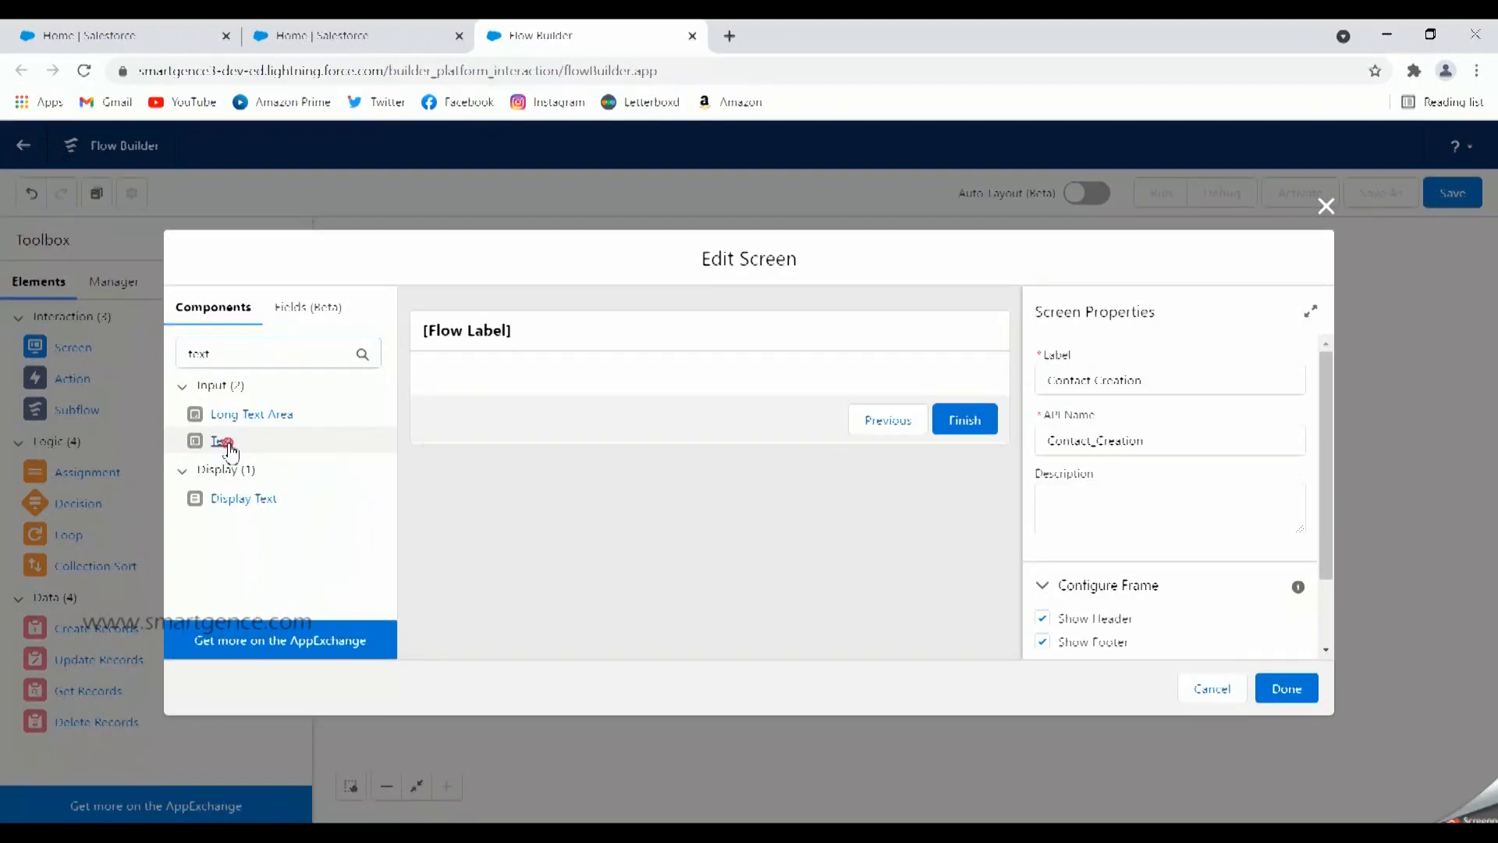
left_click_drag(230, 451, 560, 412)
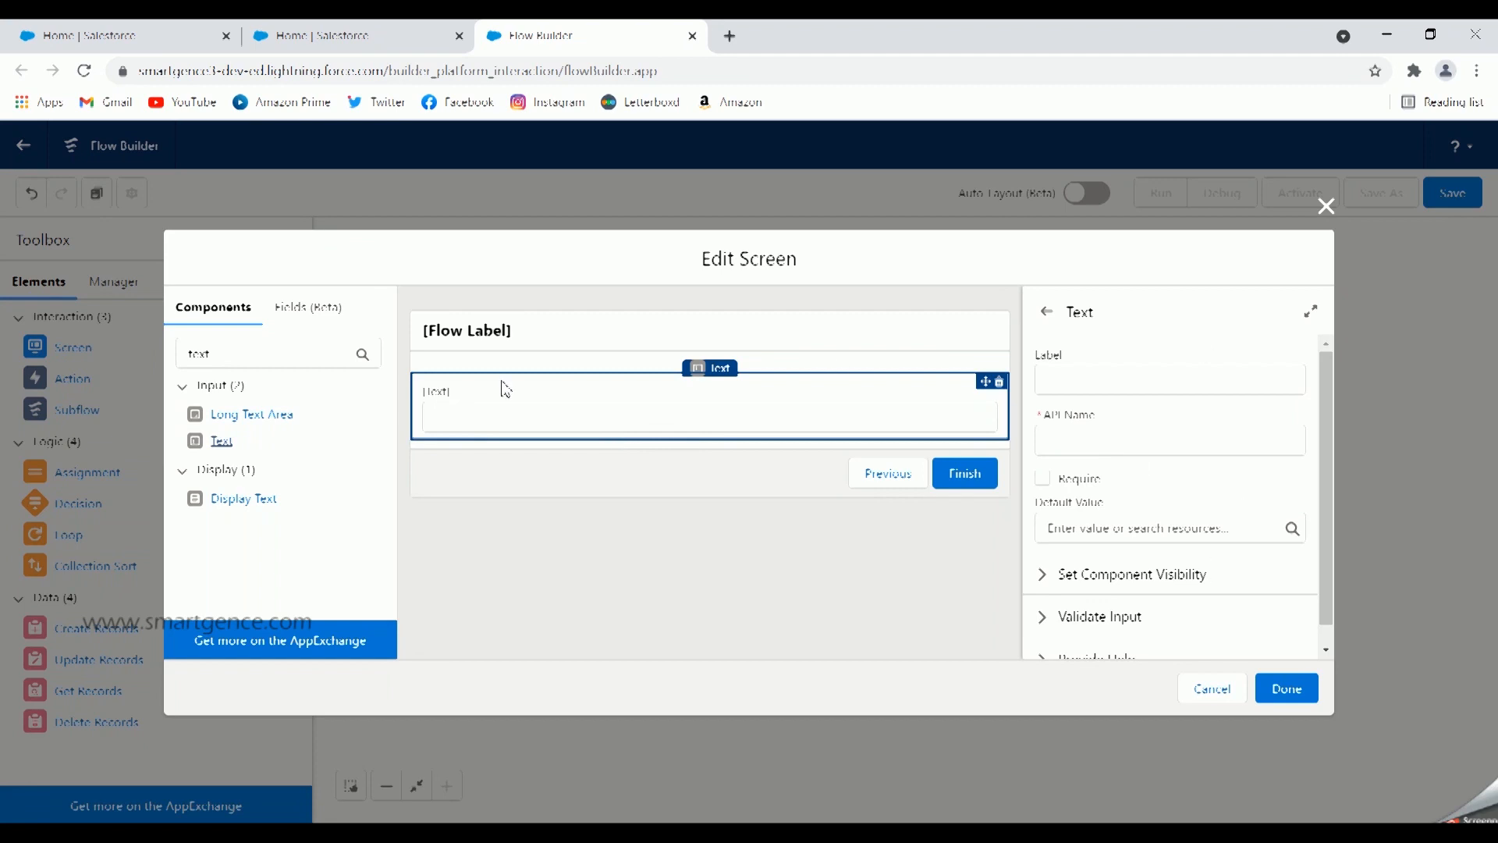
- Label the new text input First Name and make it required
left_click(1116, 379)
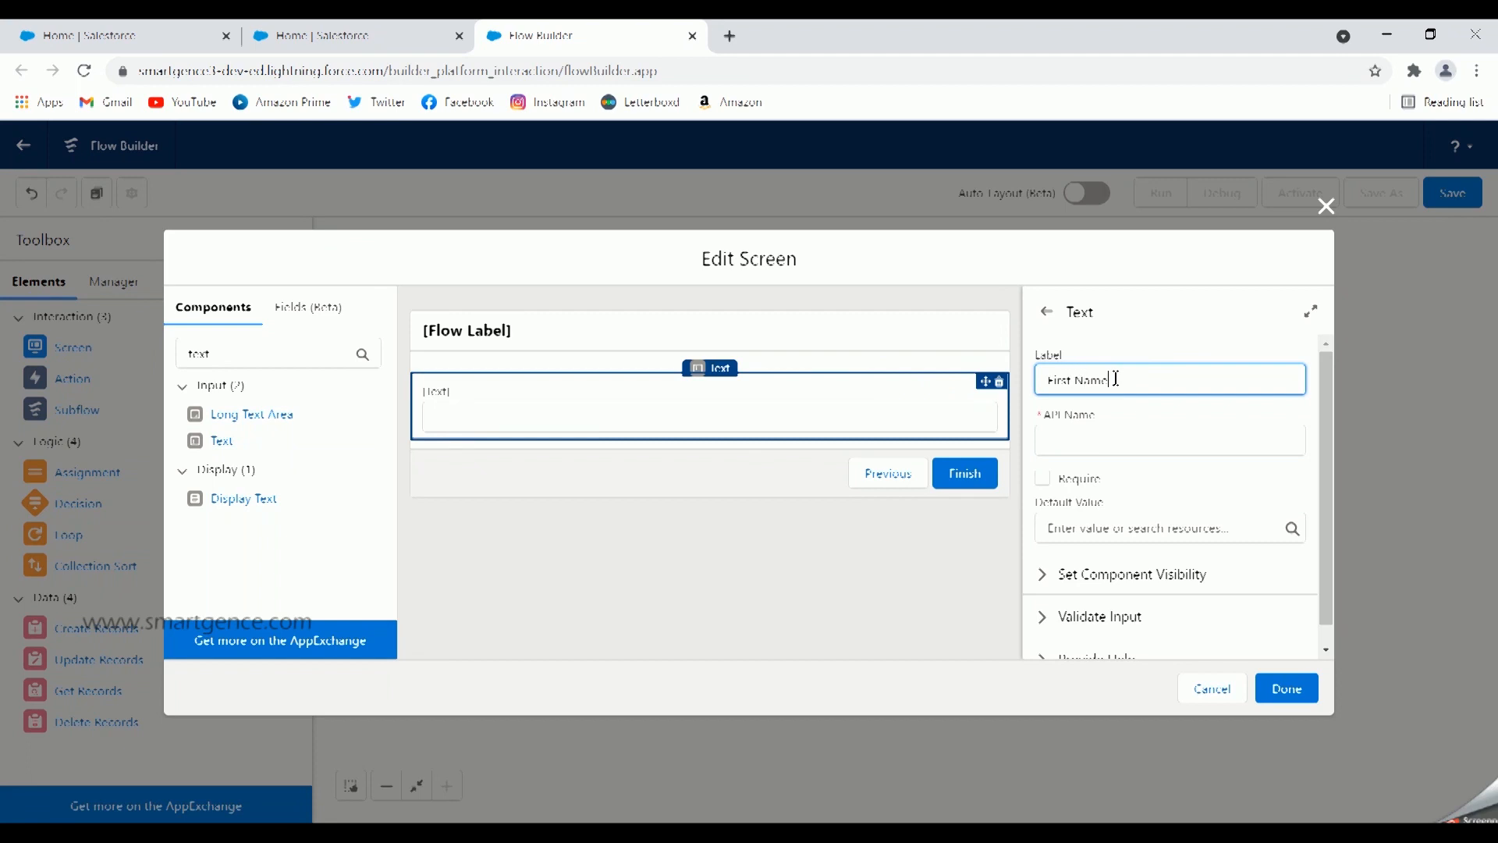
left_click(1144, 423)
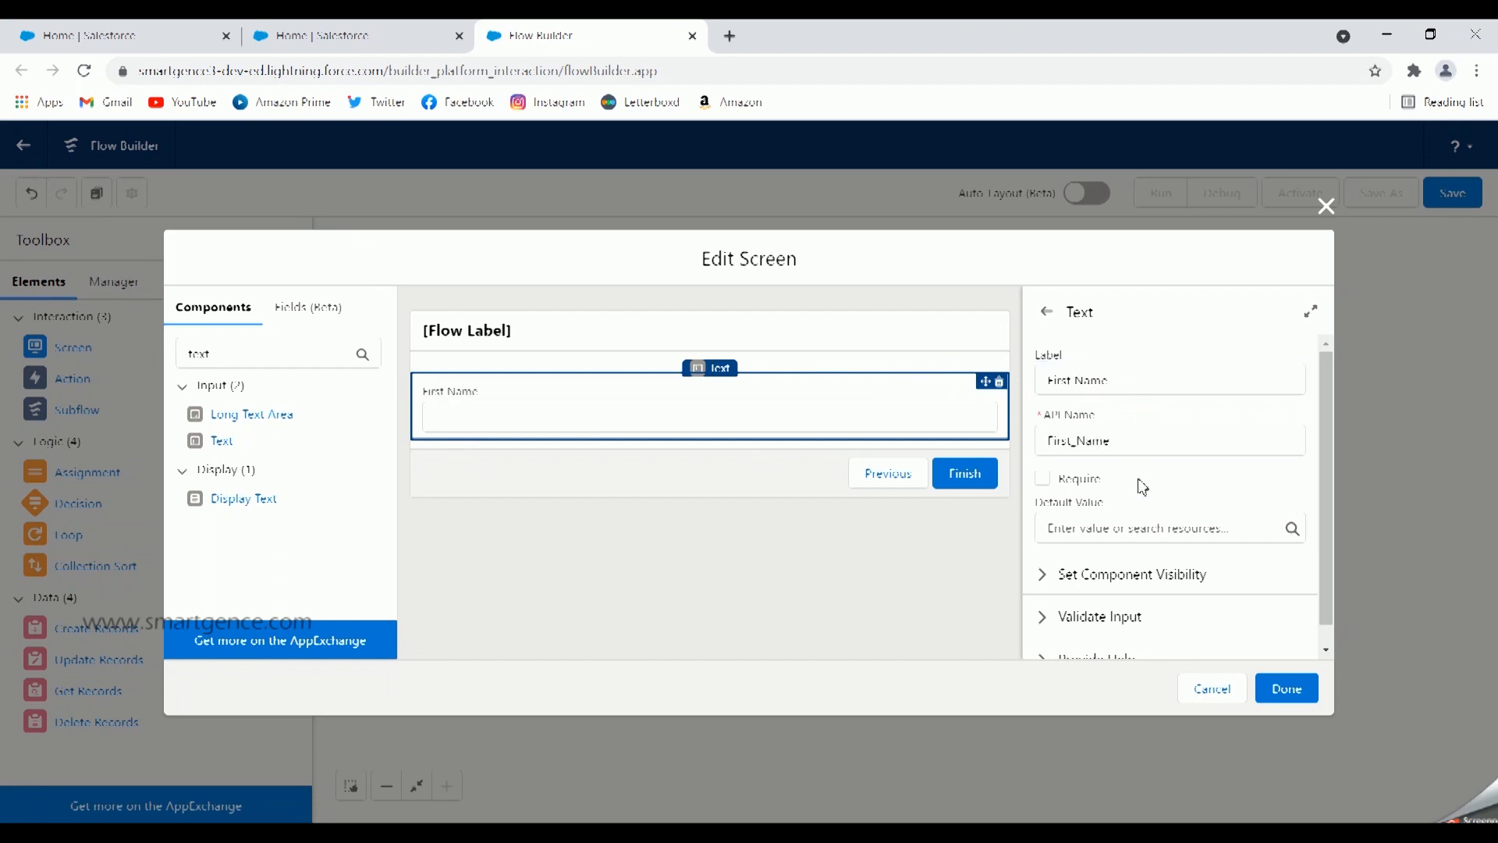
left_click(1044, 480)
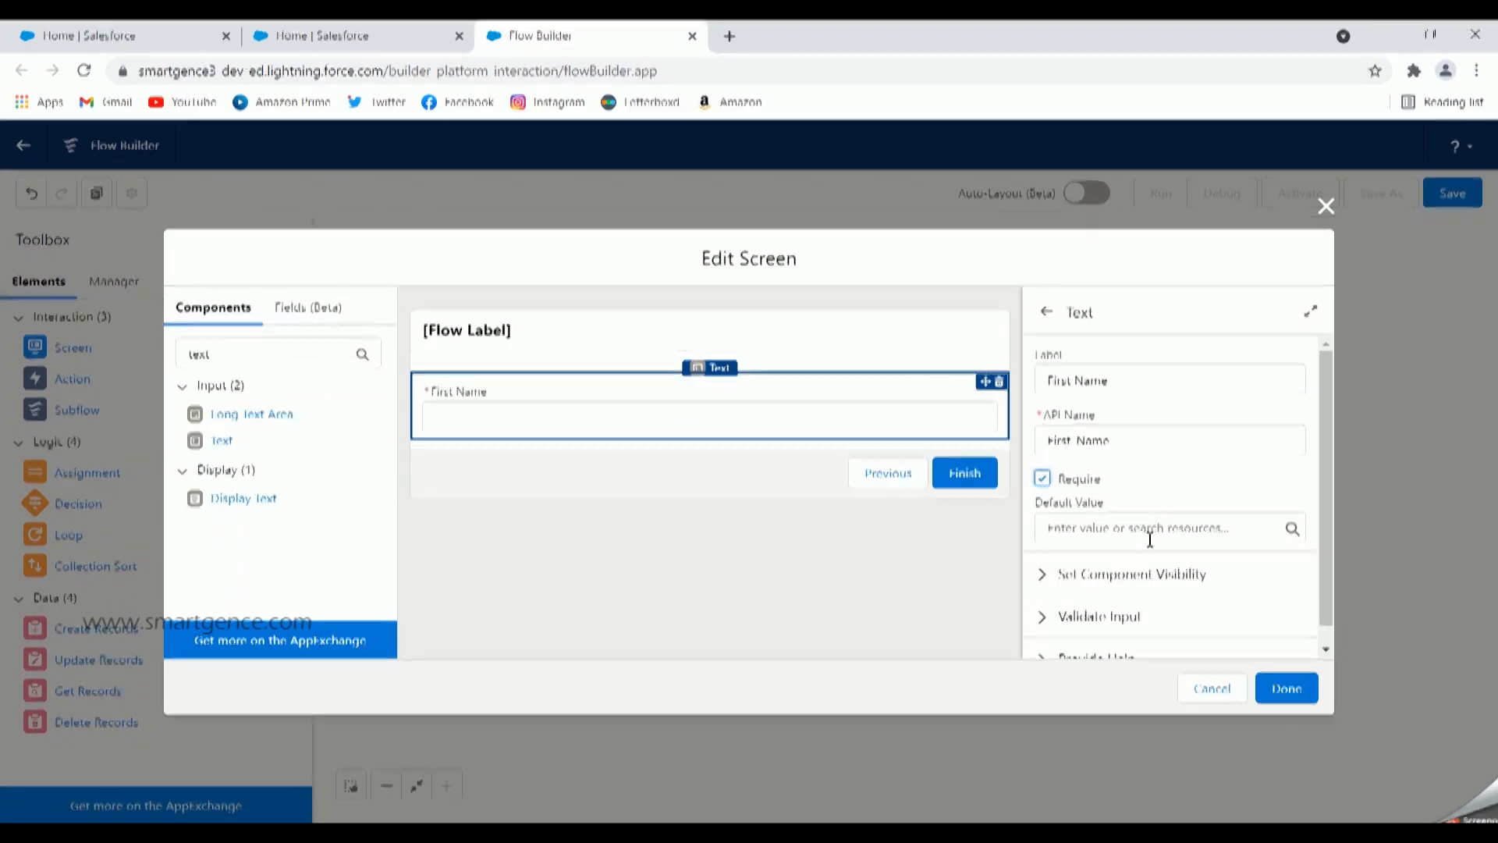
- Examine the component visibility and input validation settings of the First Name field
left_click(1044, 577)
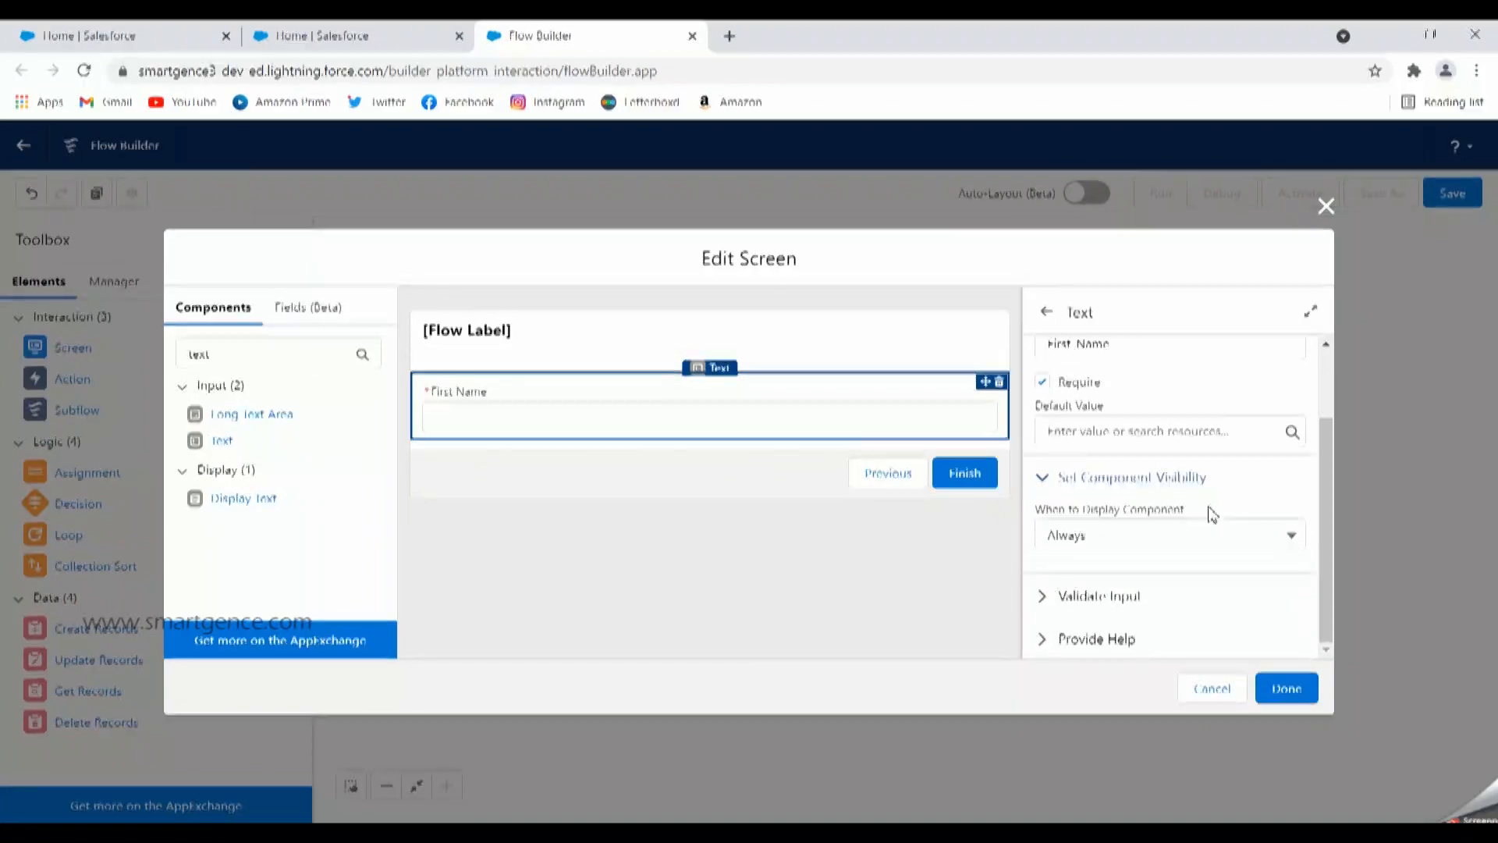
left_click(1043, 478)
left_click(1042, 597)
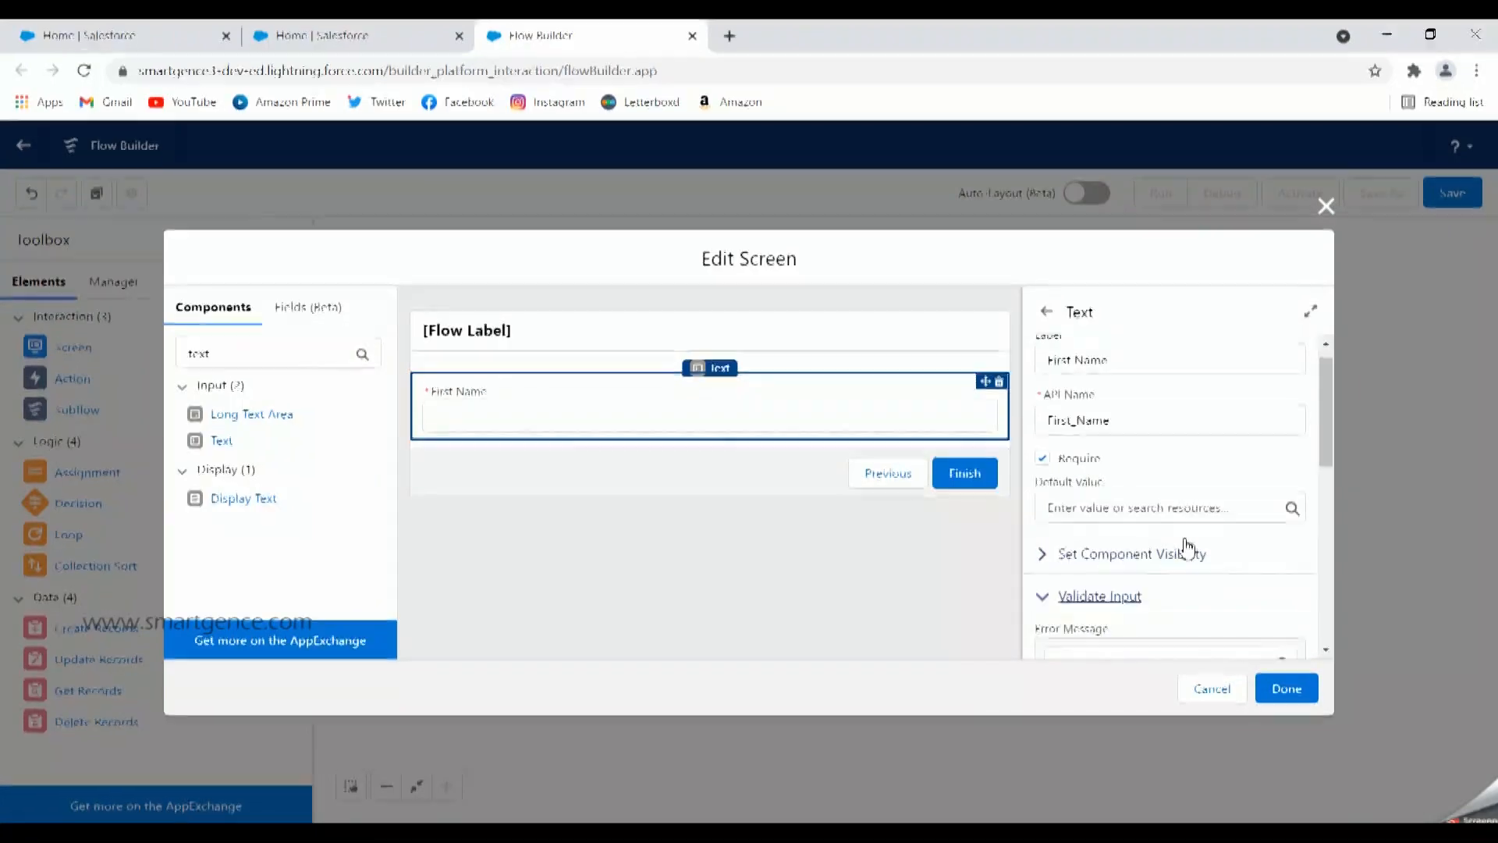
scroll(1184, 544, "down", 2)
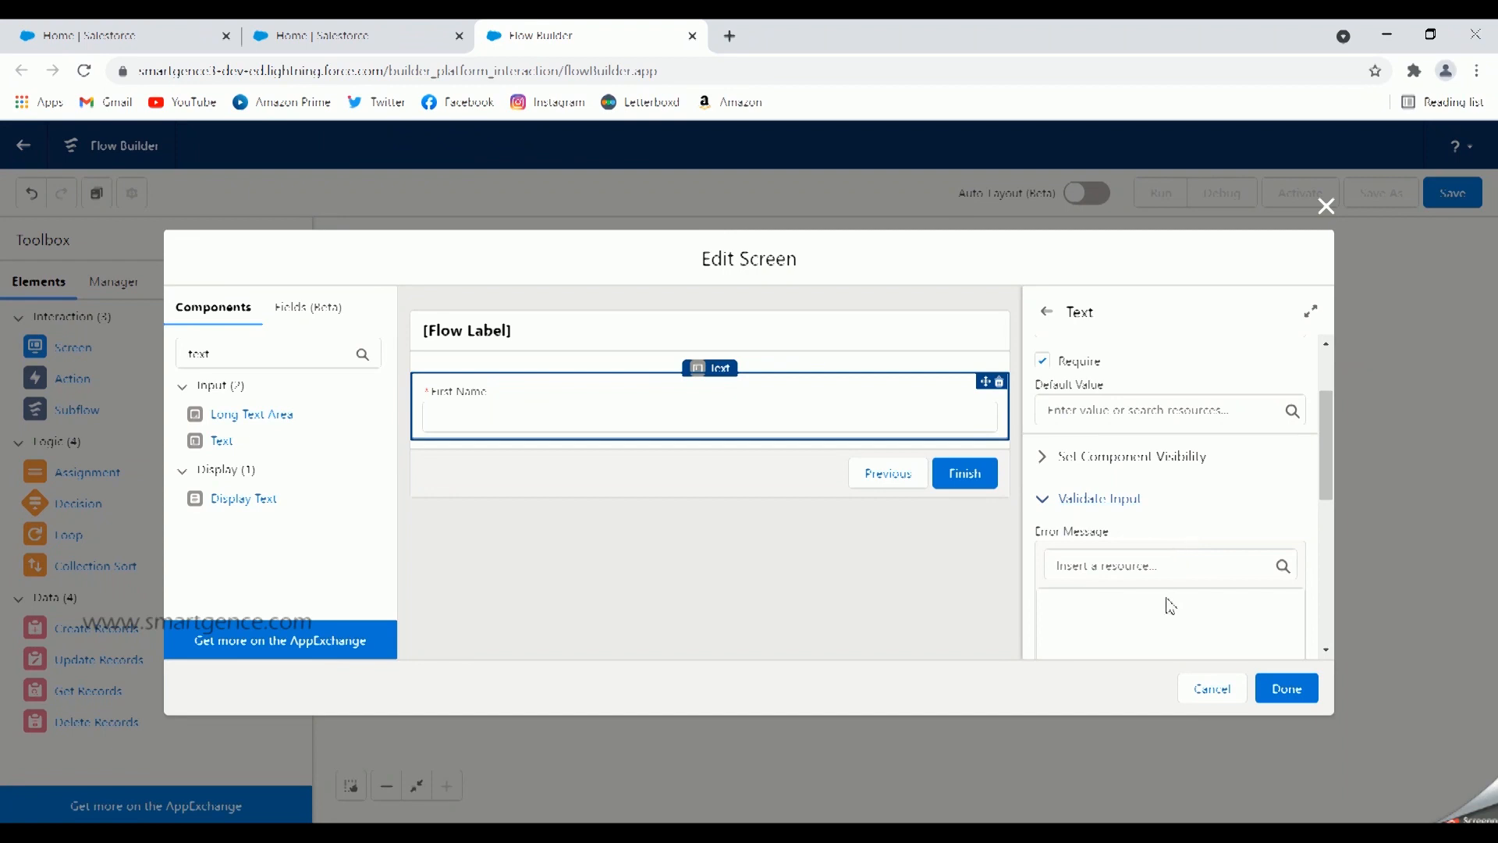
left_click(1043, 498)
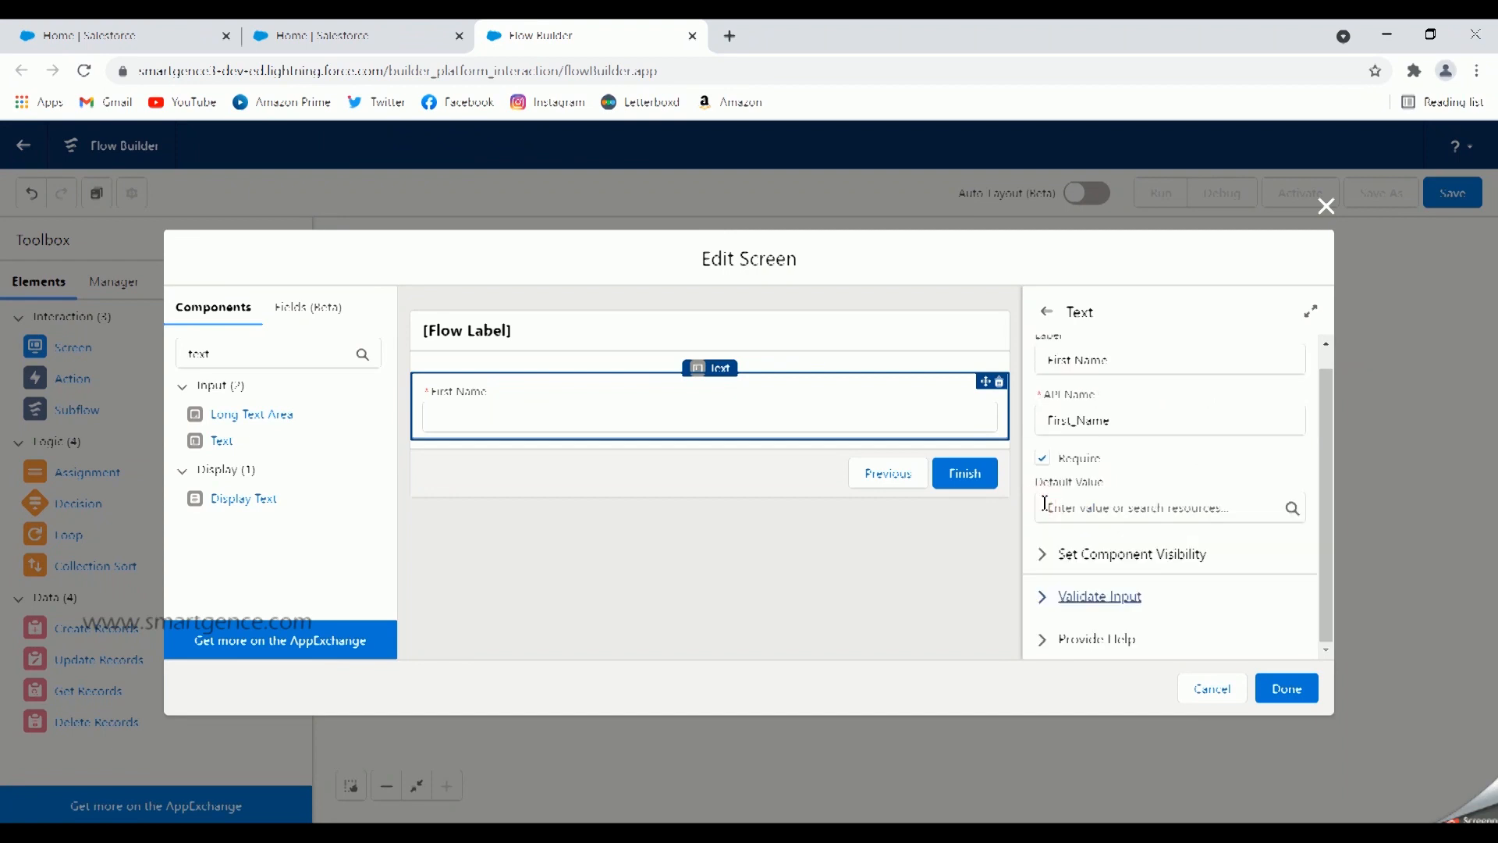
- Add a required Text input labelled Last Name below First Name and finish editing the screen
left_click_drag(250, 440, 449, 444)
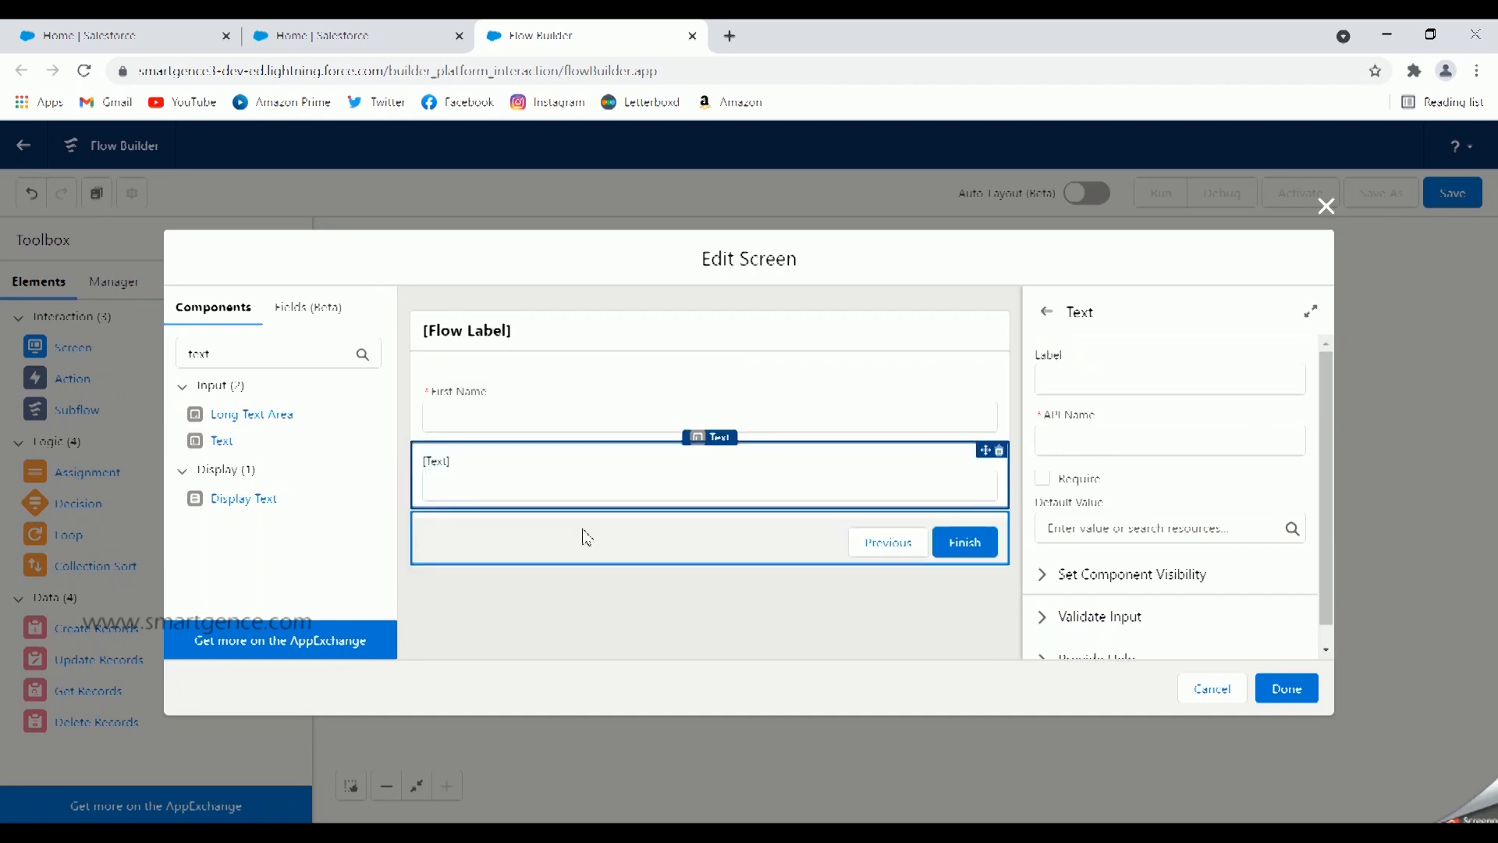
left_click(1099, 372)
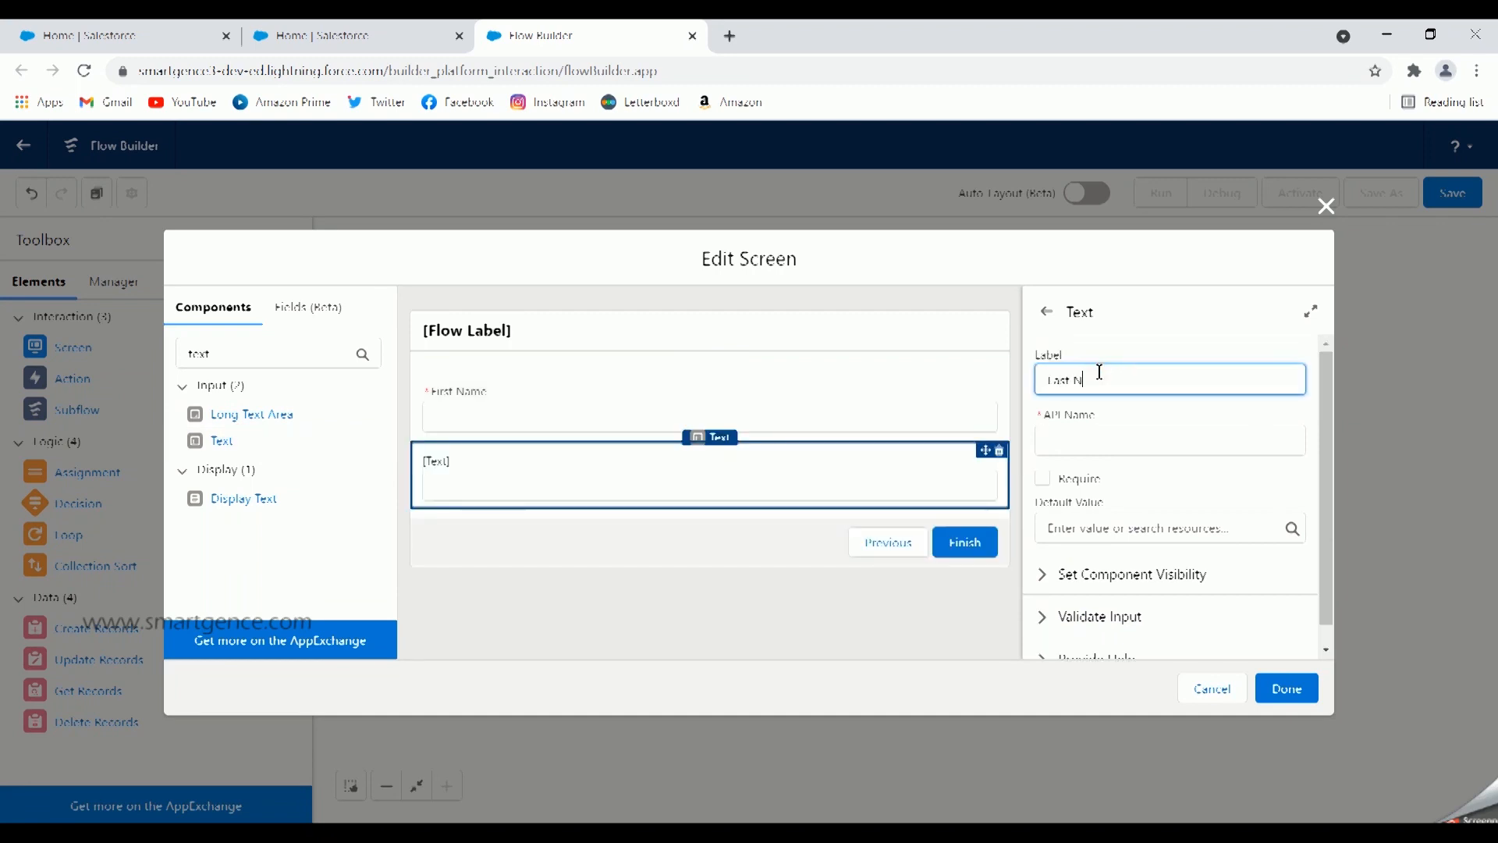
left_click(1178, 468)
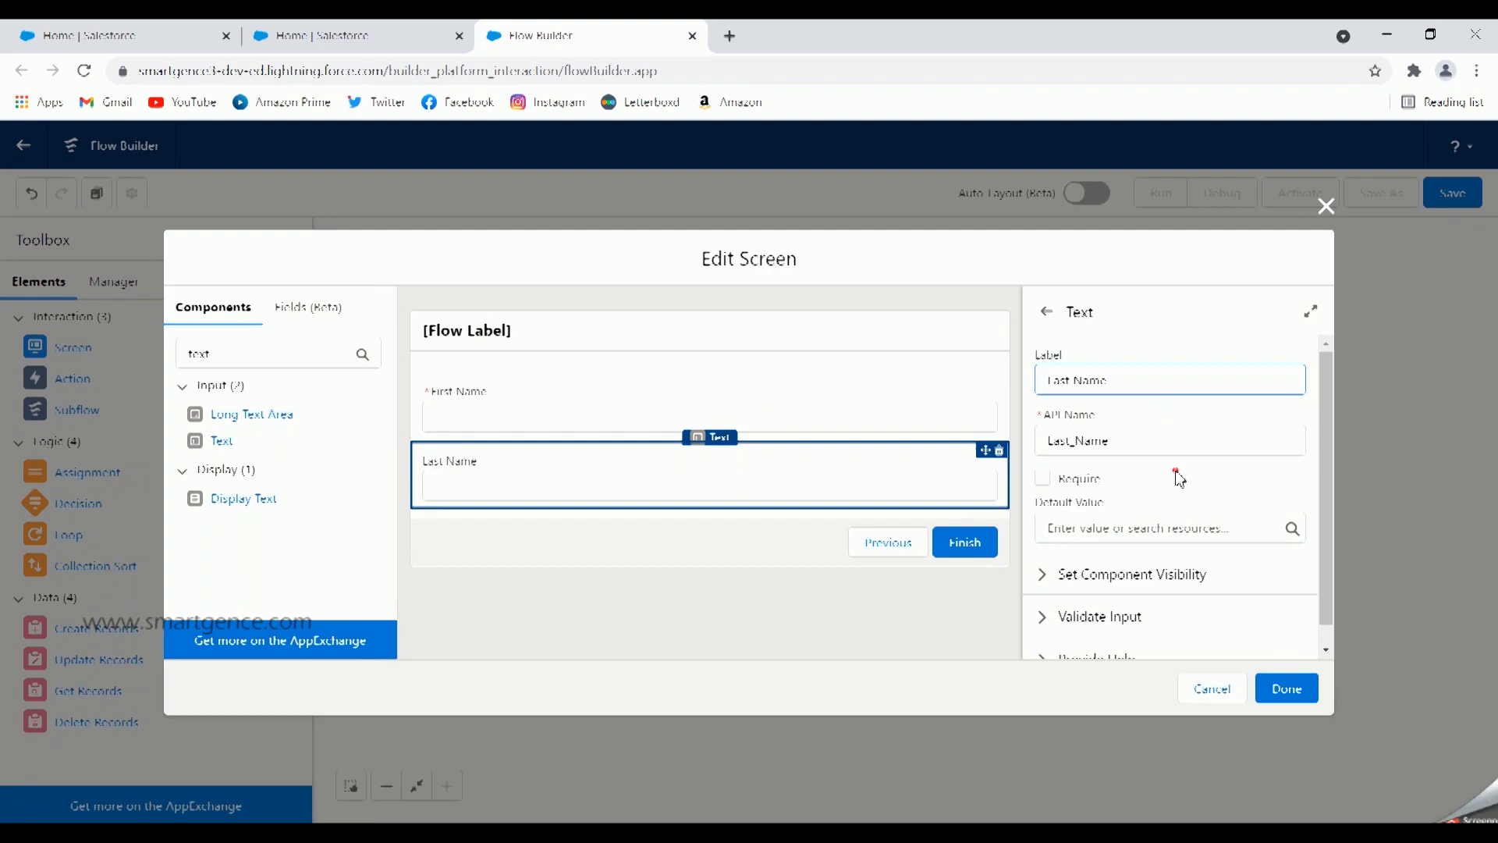
left_click(1042, 478)
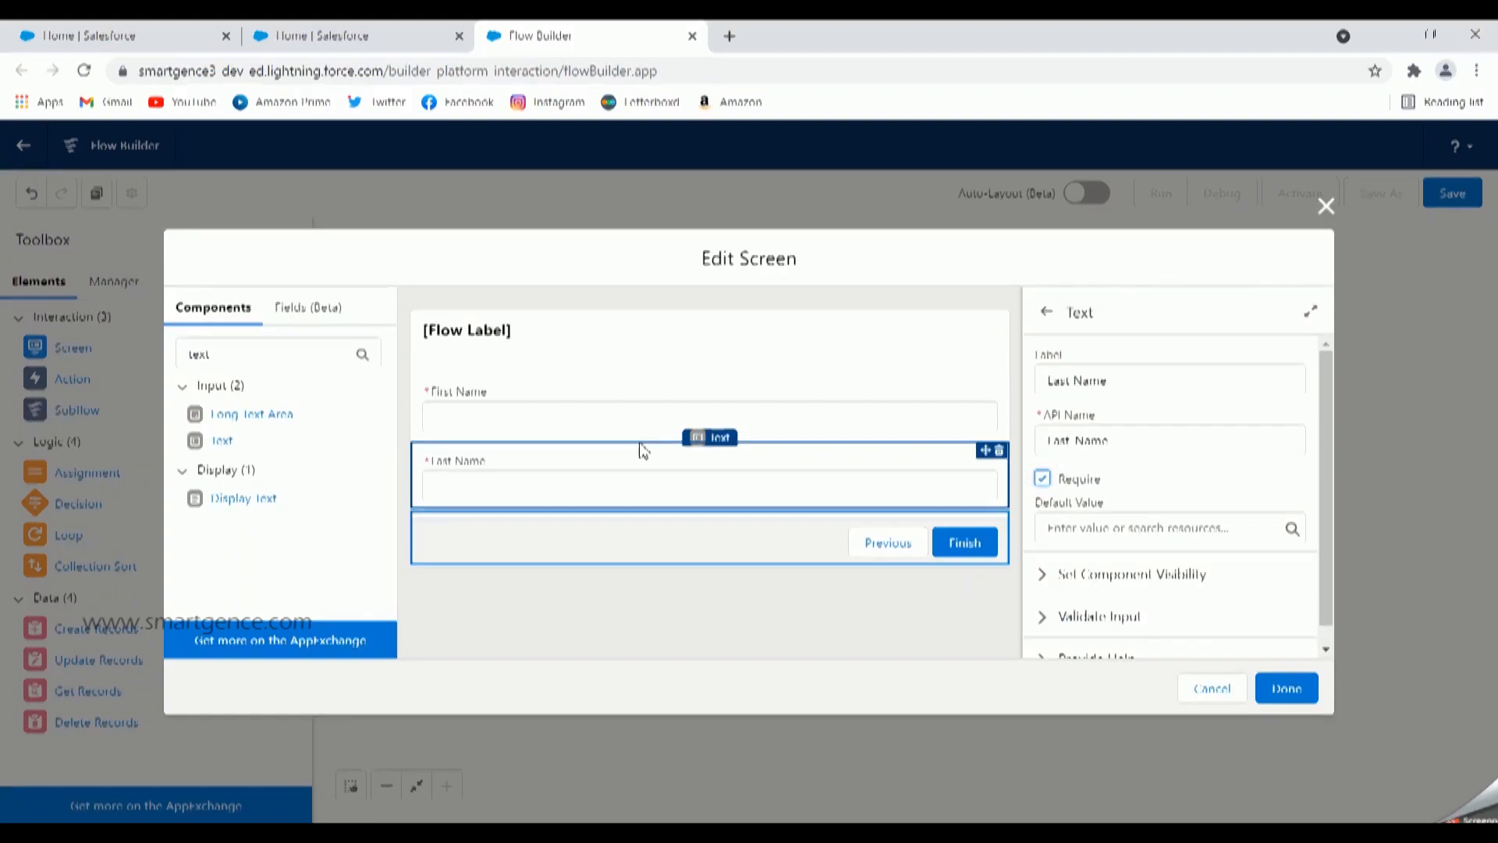
left_click(1277, 692)
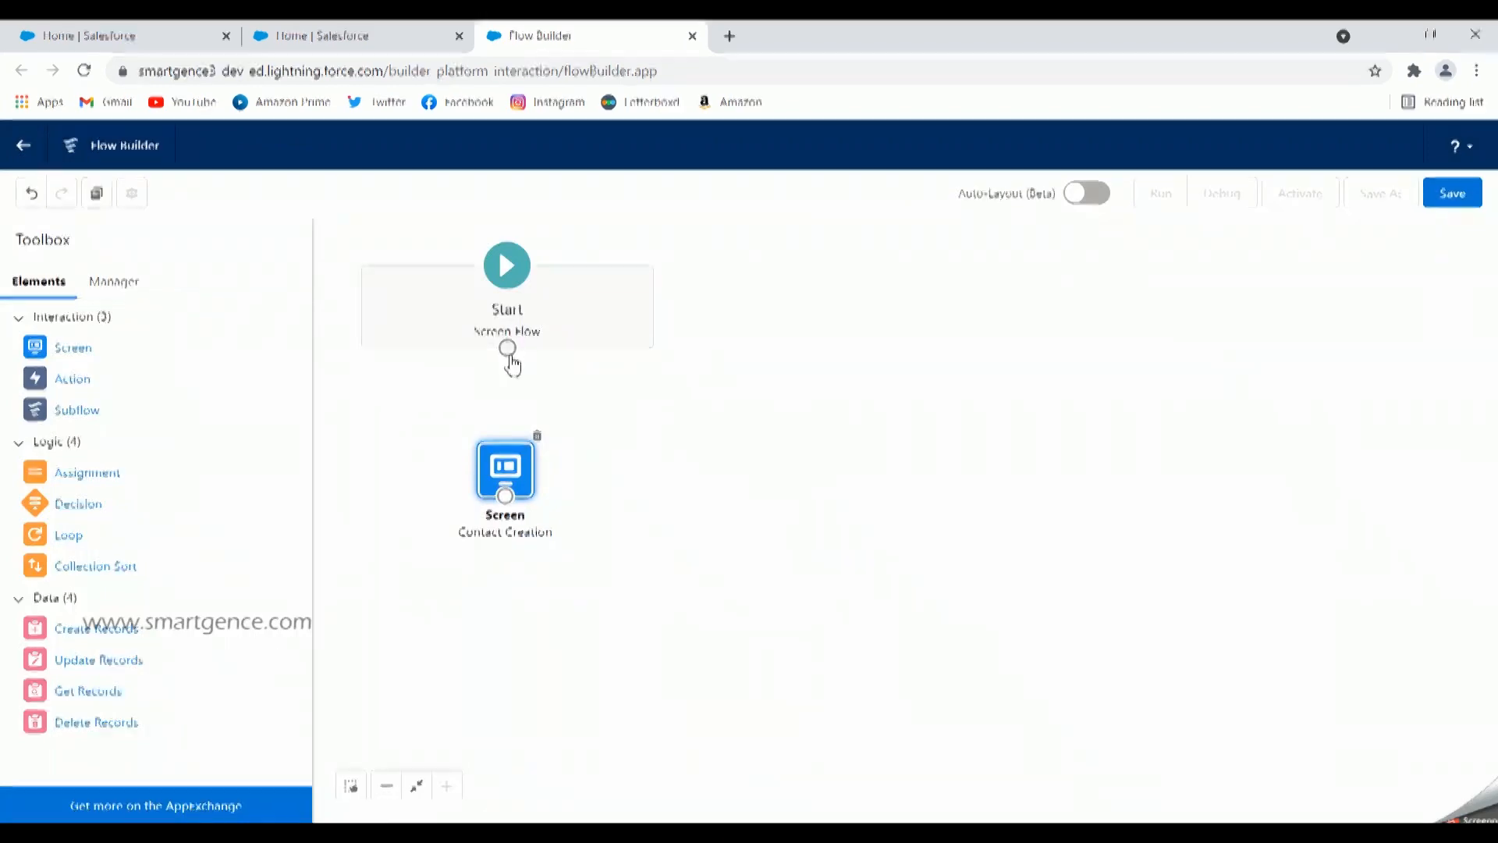
- Connect Start to the Contact Creation screen and add a Create Records element labelled Contact Creation Element below the screen
left_click_drag(511, 353, 505, 483)
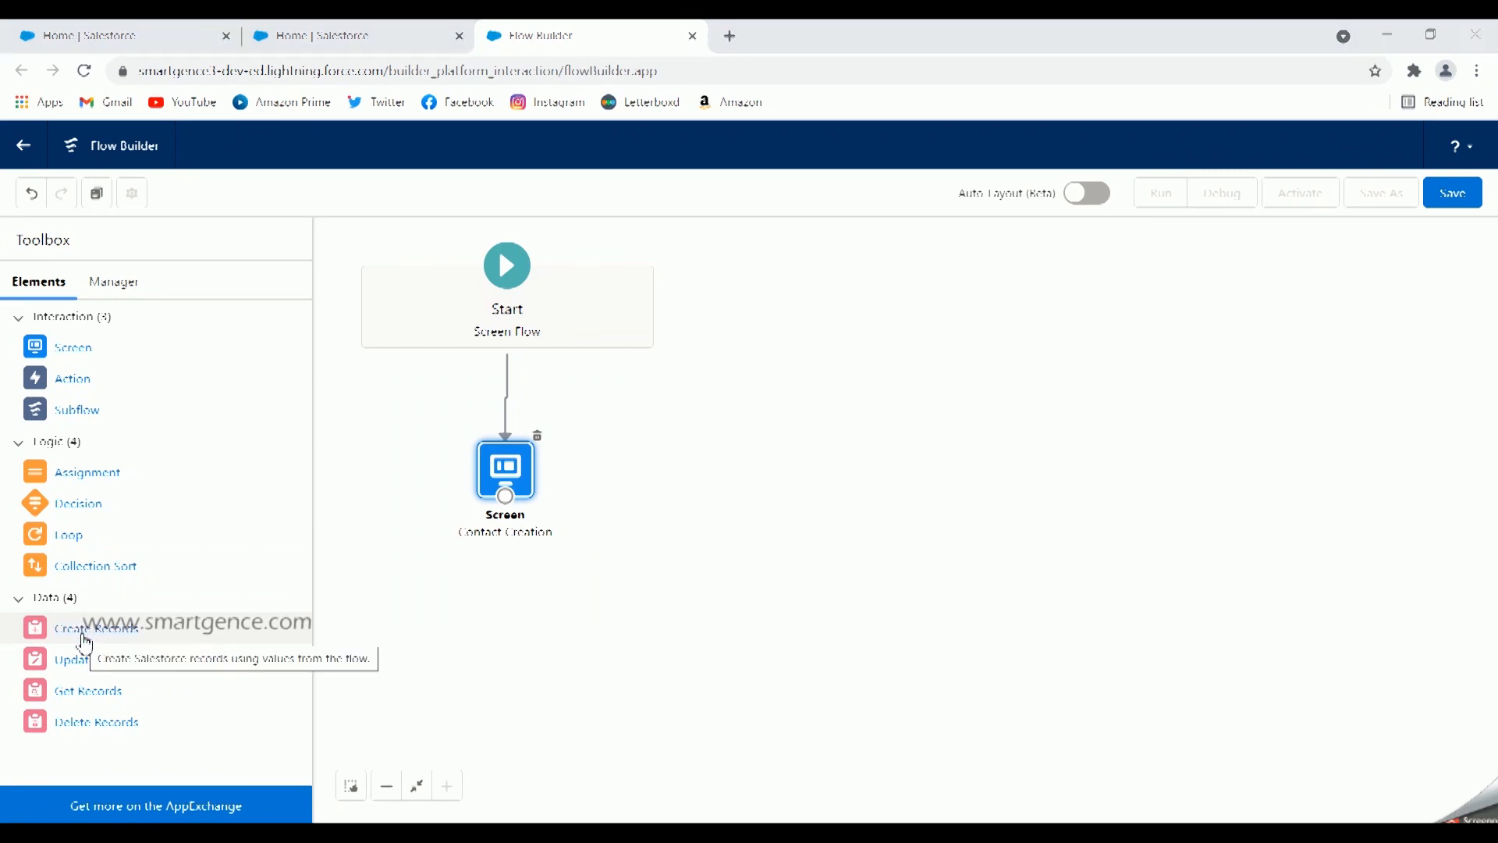
left_click_drag(85, 642, 424, 605)
left_click_drag(485, 621, 488, 624)
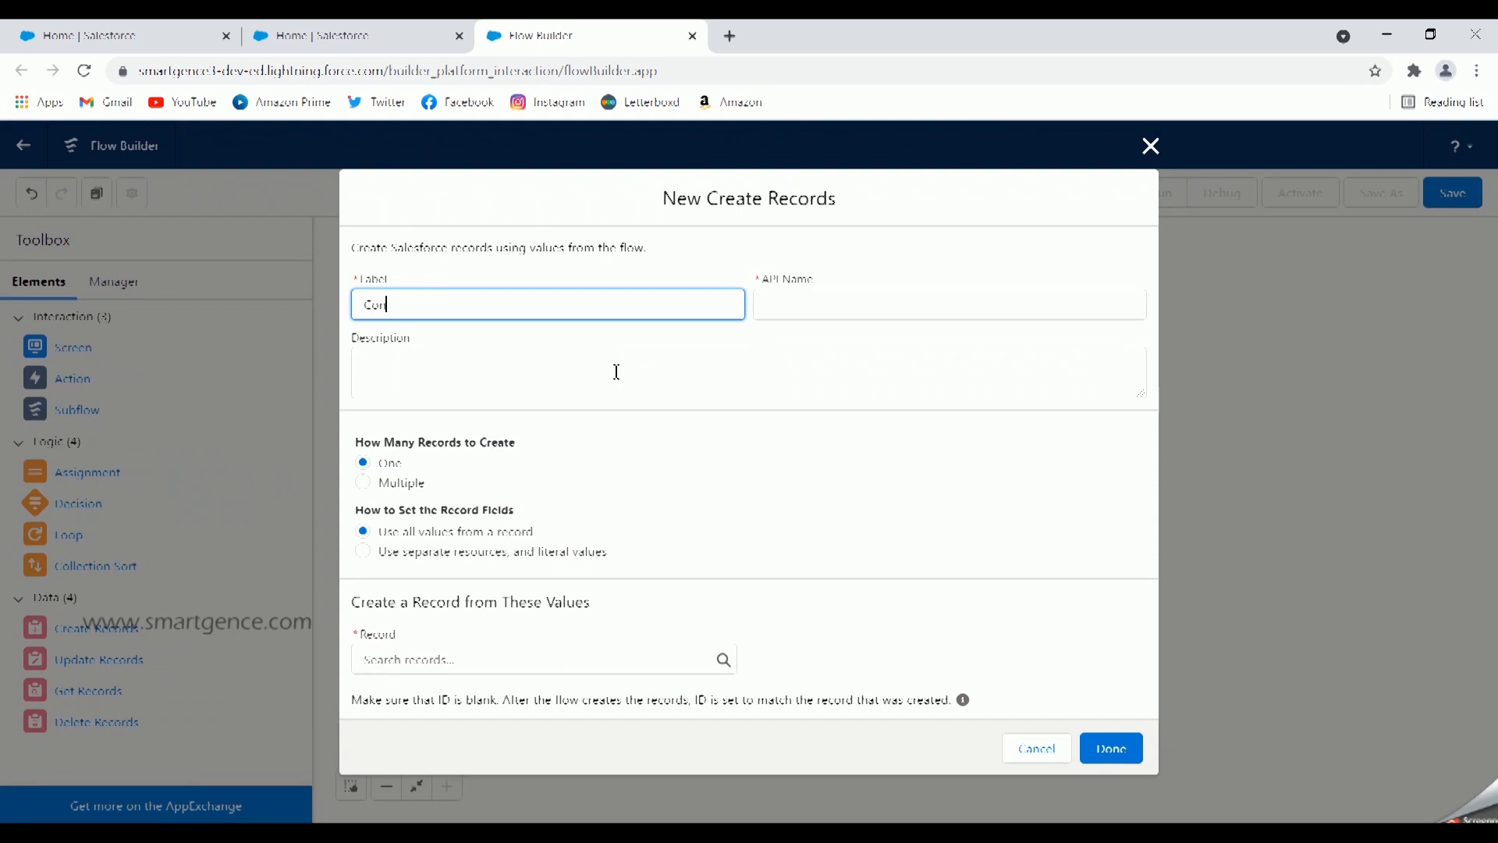
type("Contact Creation Element")
left_click(612, 339)
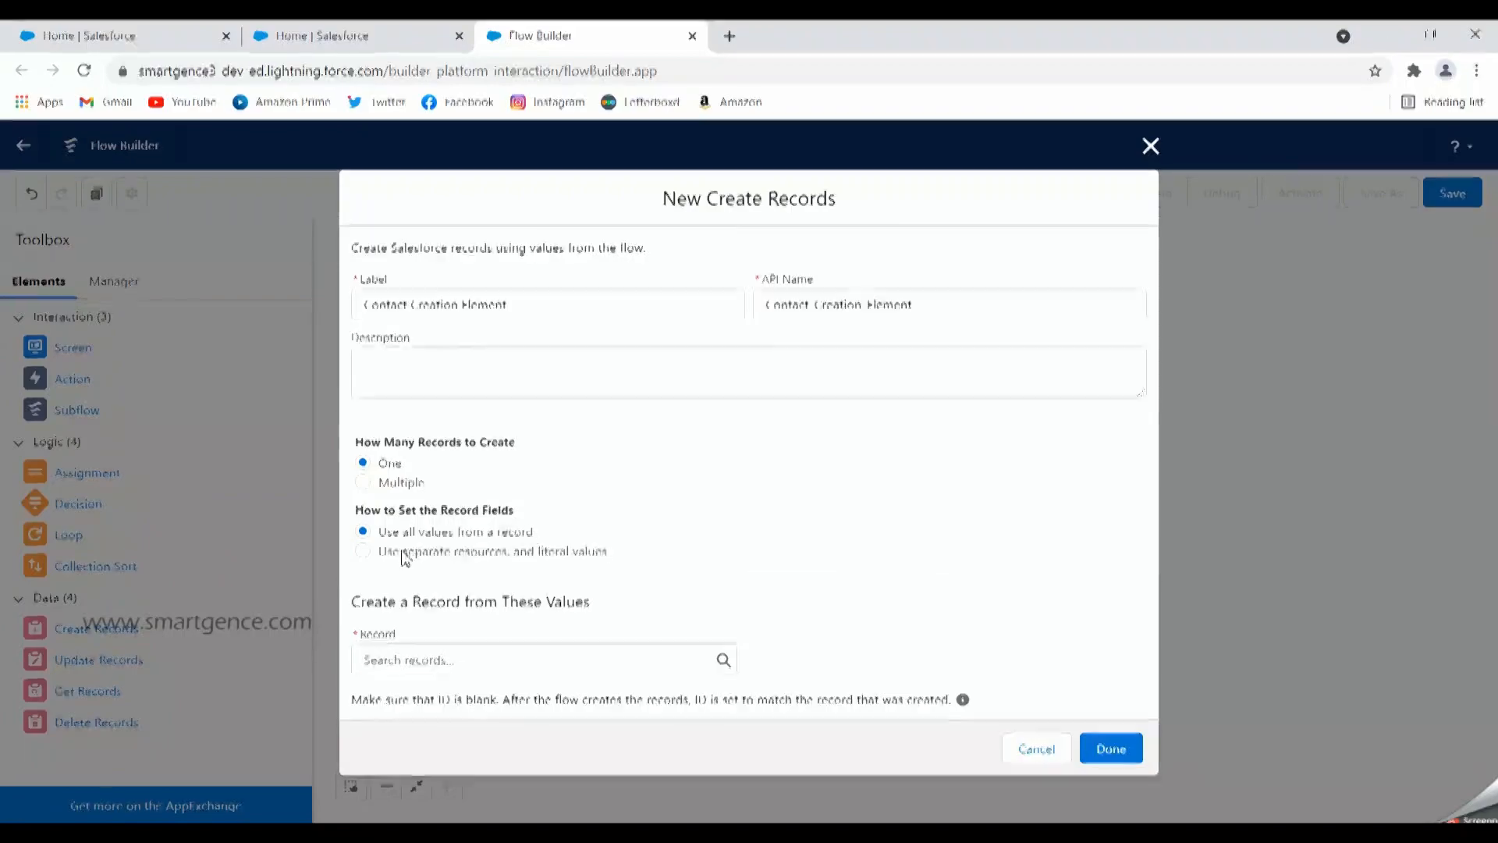
- Set the record fields to use separate resources and literal values, and choose Contact as the object to create
triple_click(385, 533)
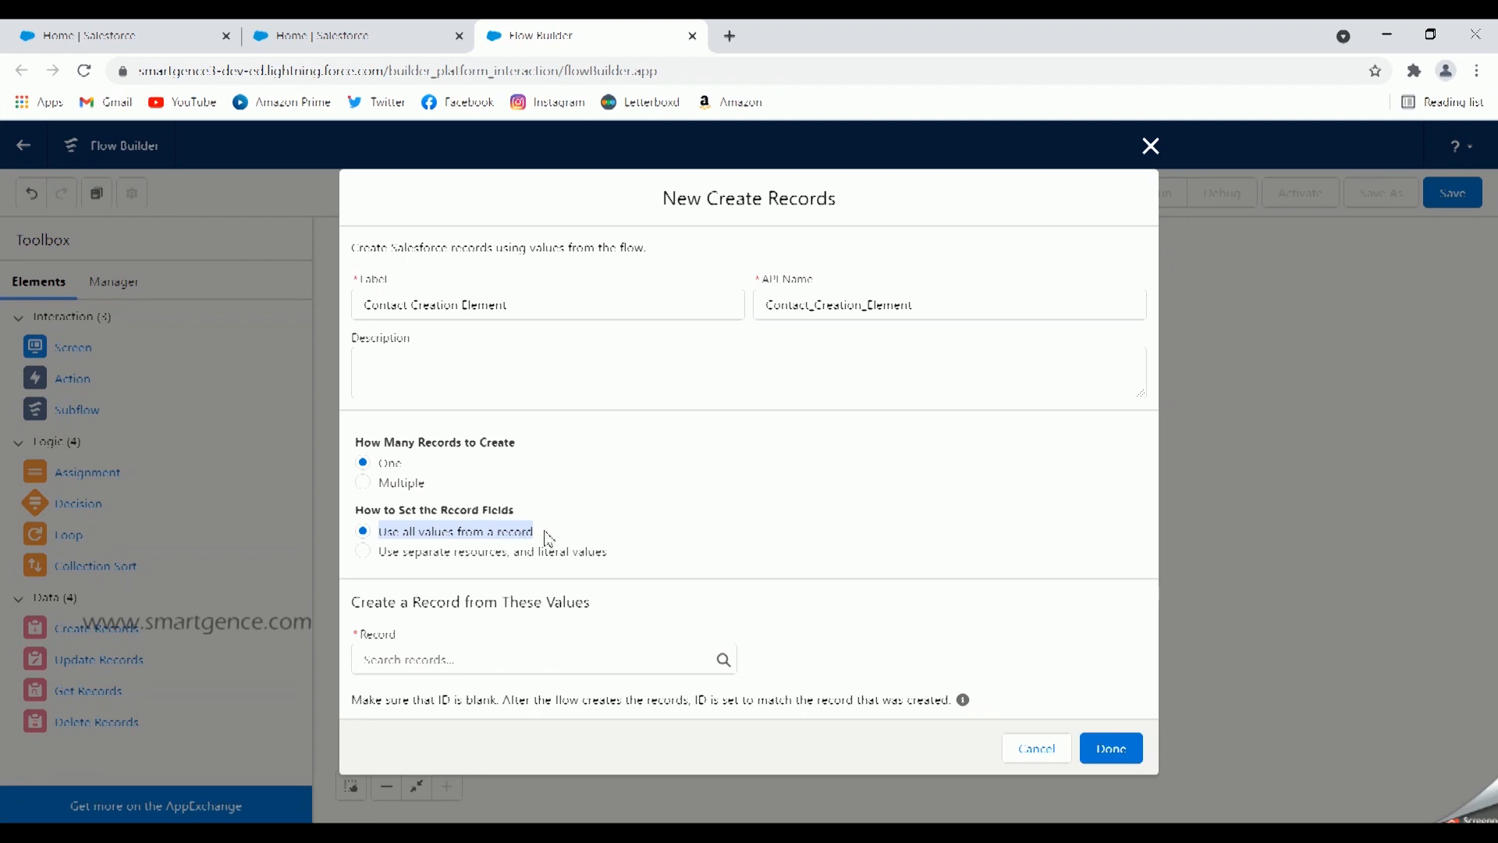
left_click(564, 531)
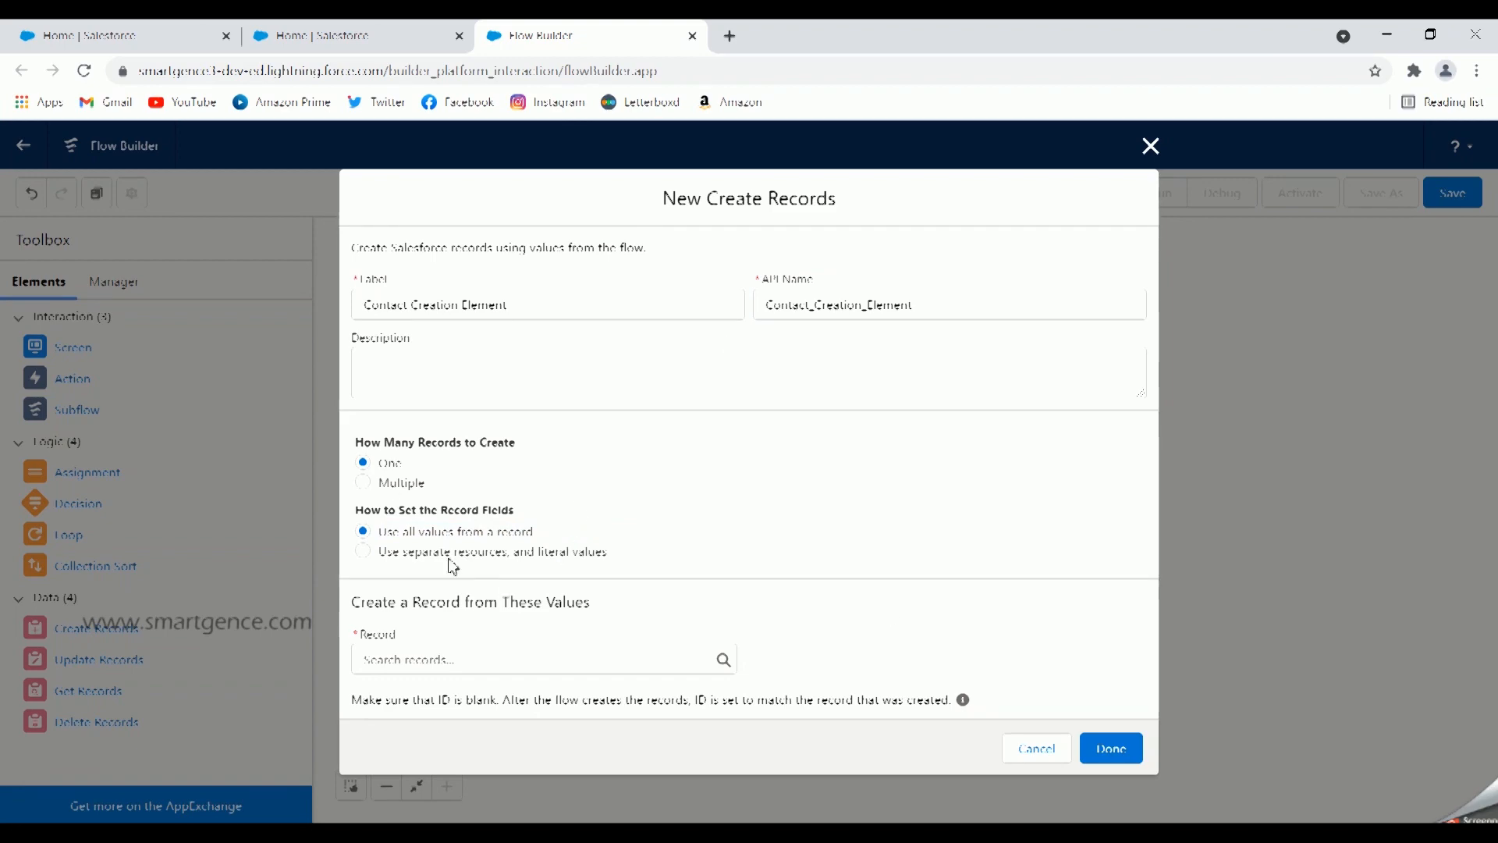
left_click(364, 553)
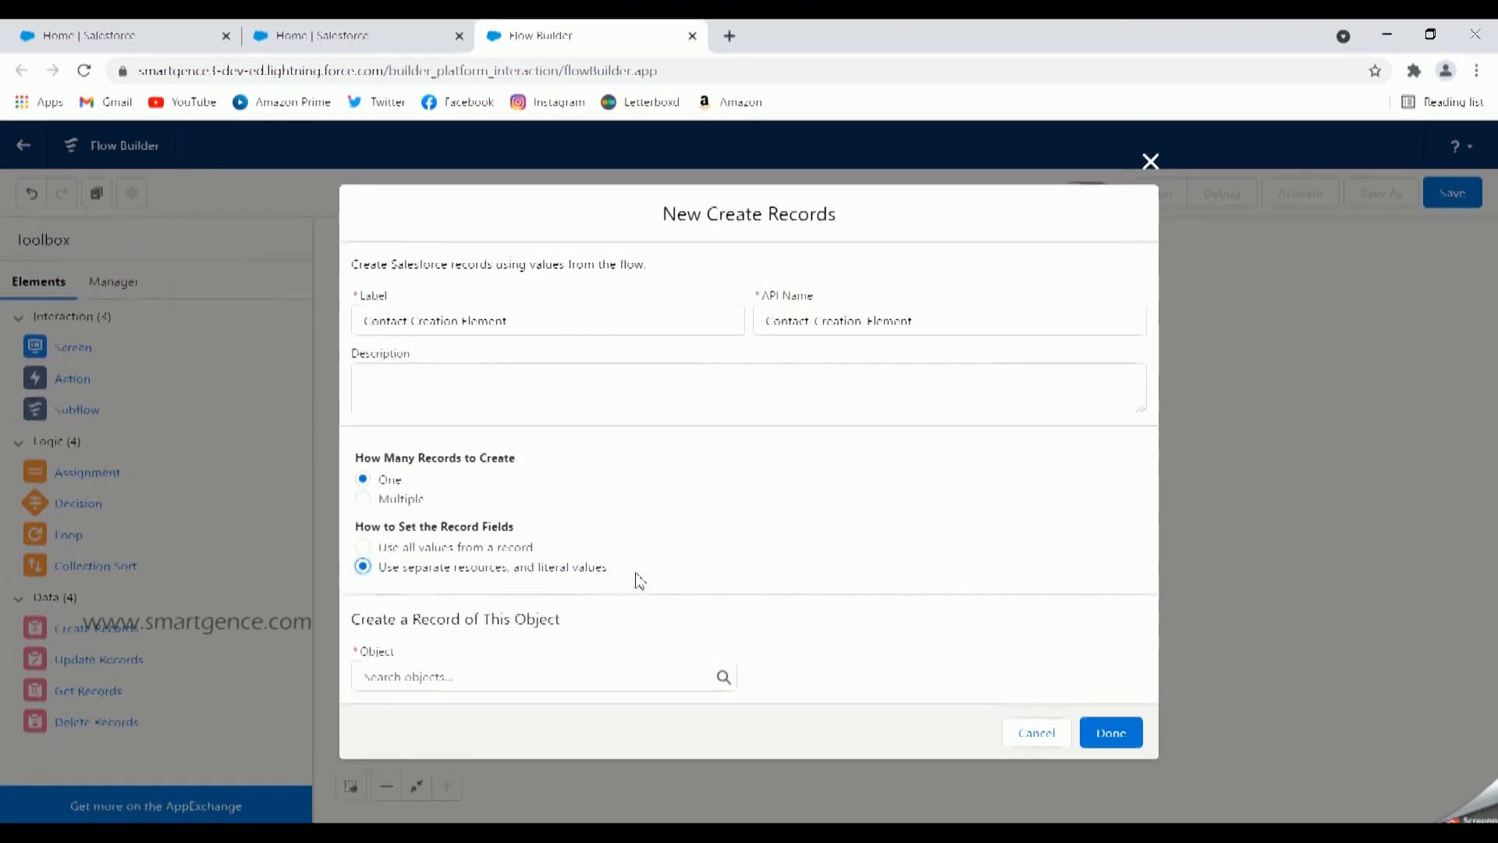
left_click(497, 678)
type("contact")
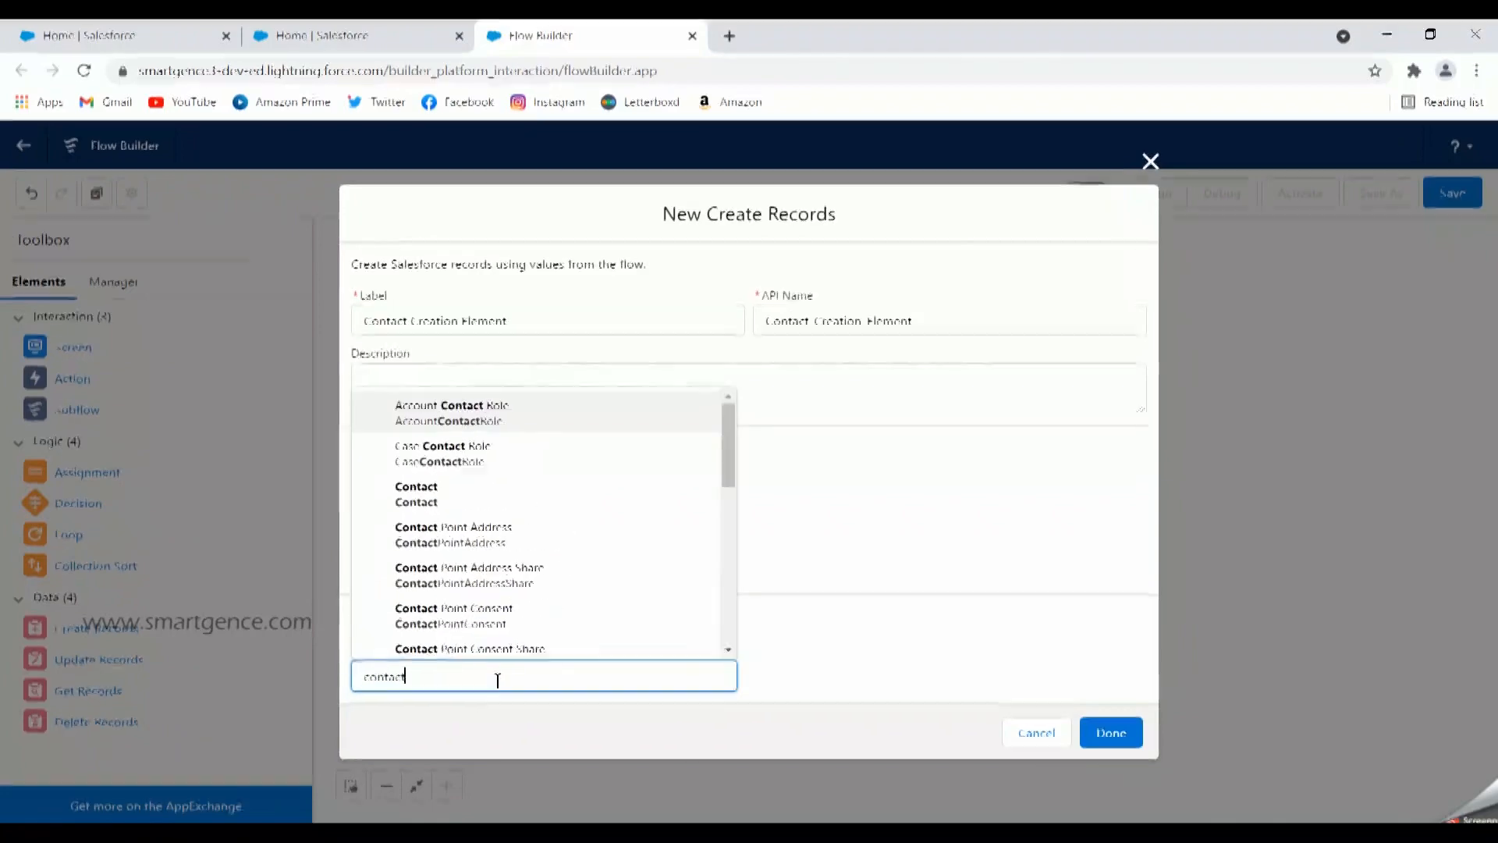
left_click(462, 497)
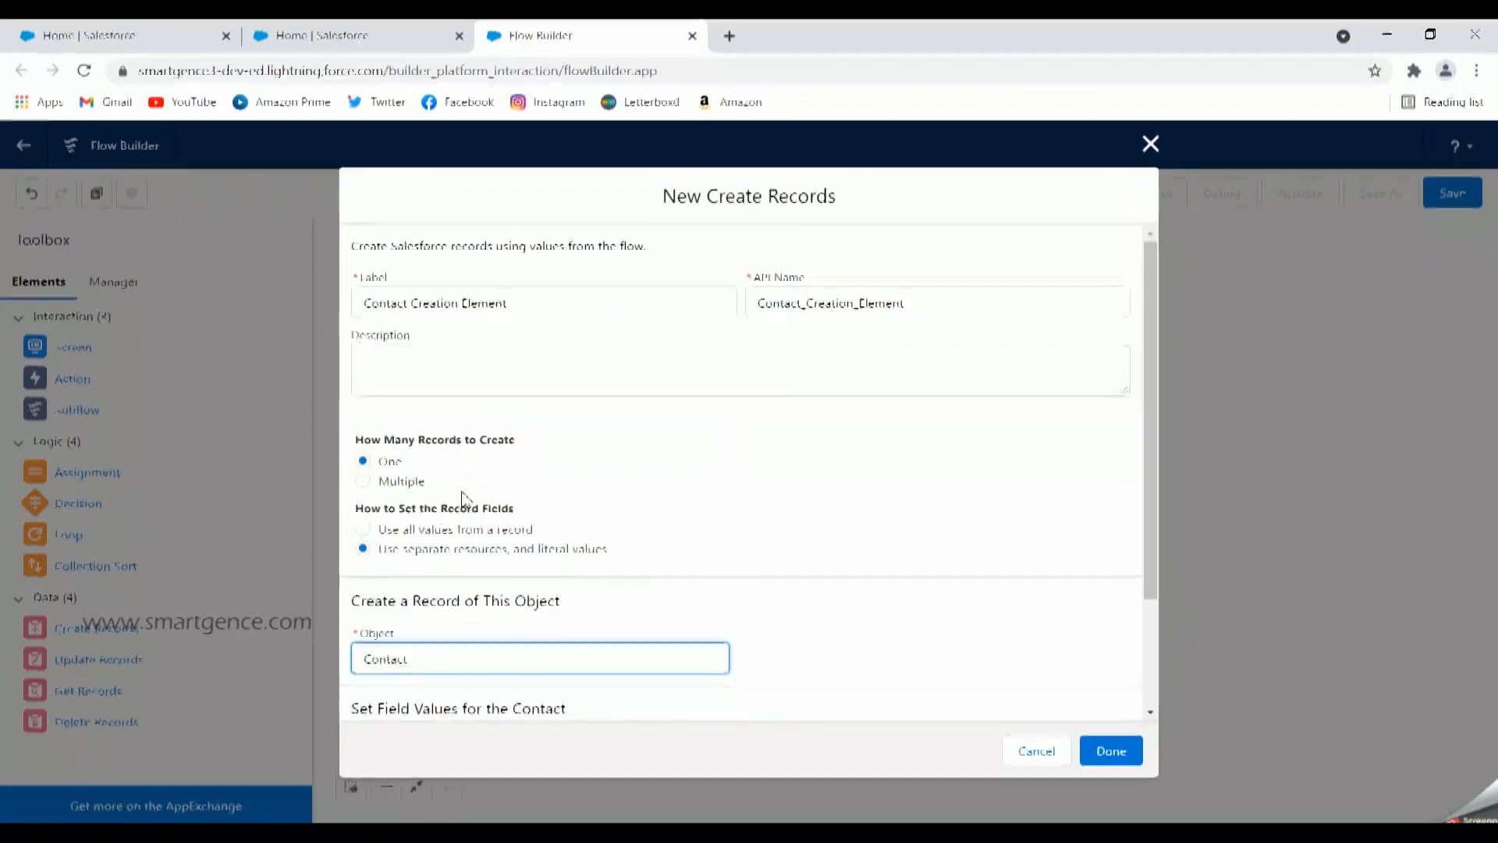
- Map the contact's FirstName field to the First_Name screen component
scroll(687, 468, "down", 2)
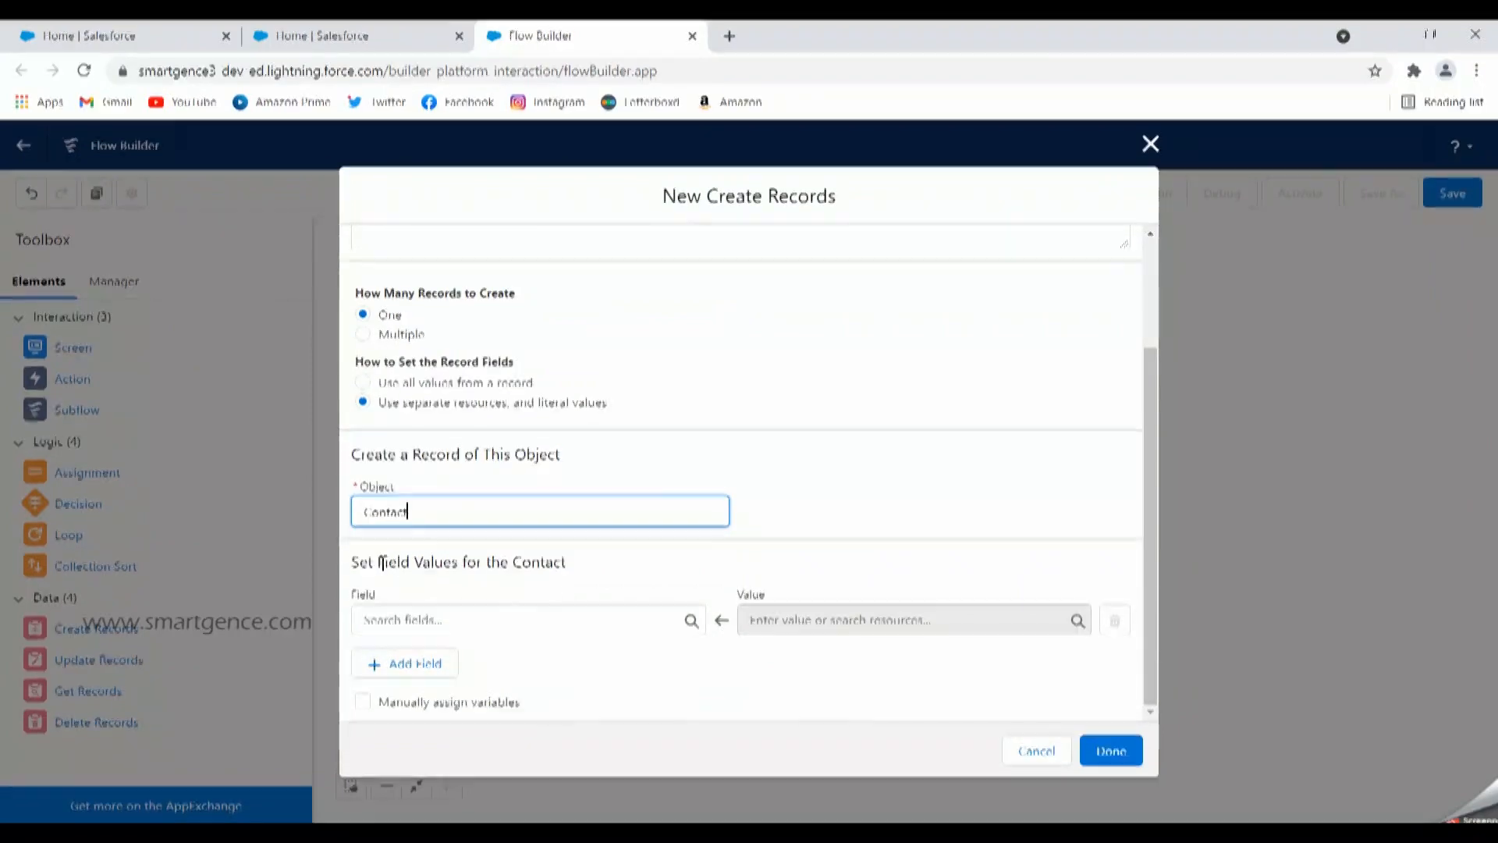
left_click_drag(378, 563, 593, 567)
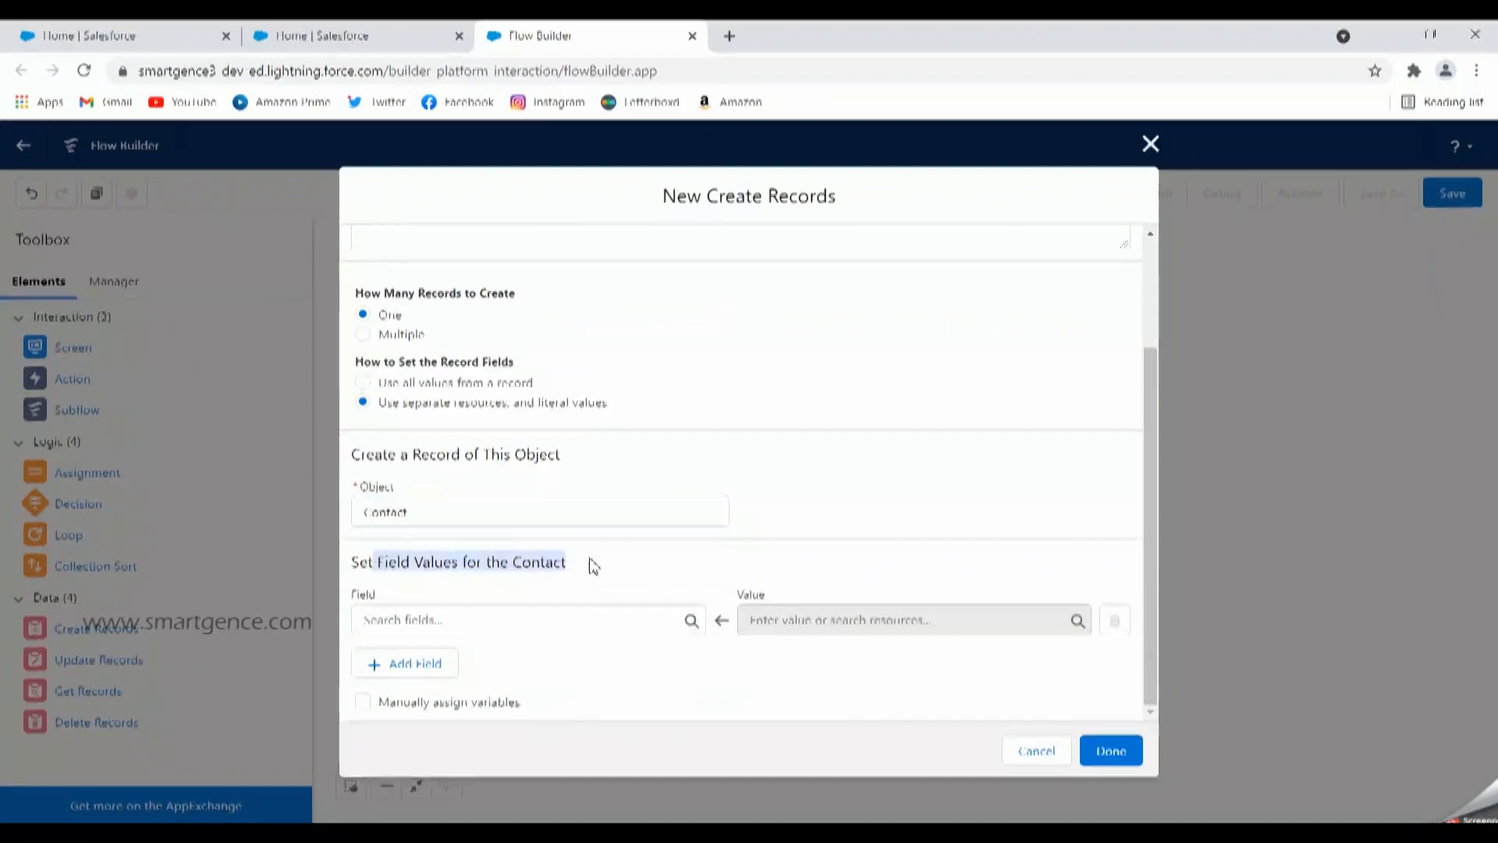
left_click(590, 562)
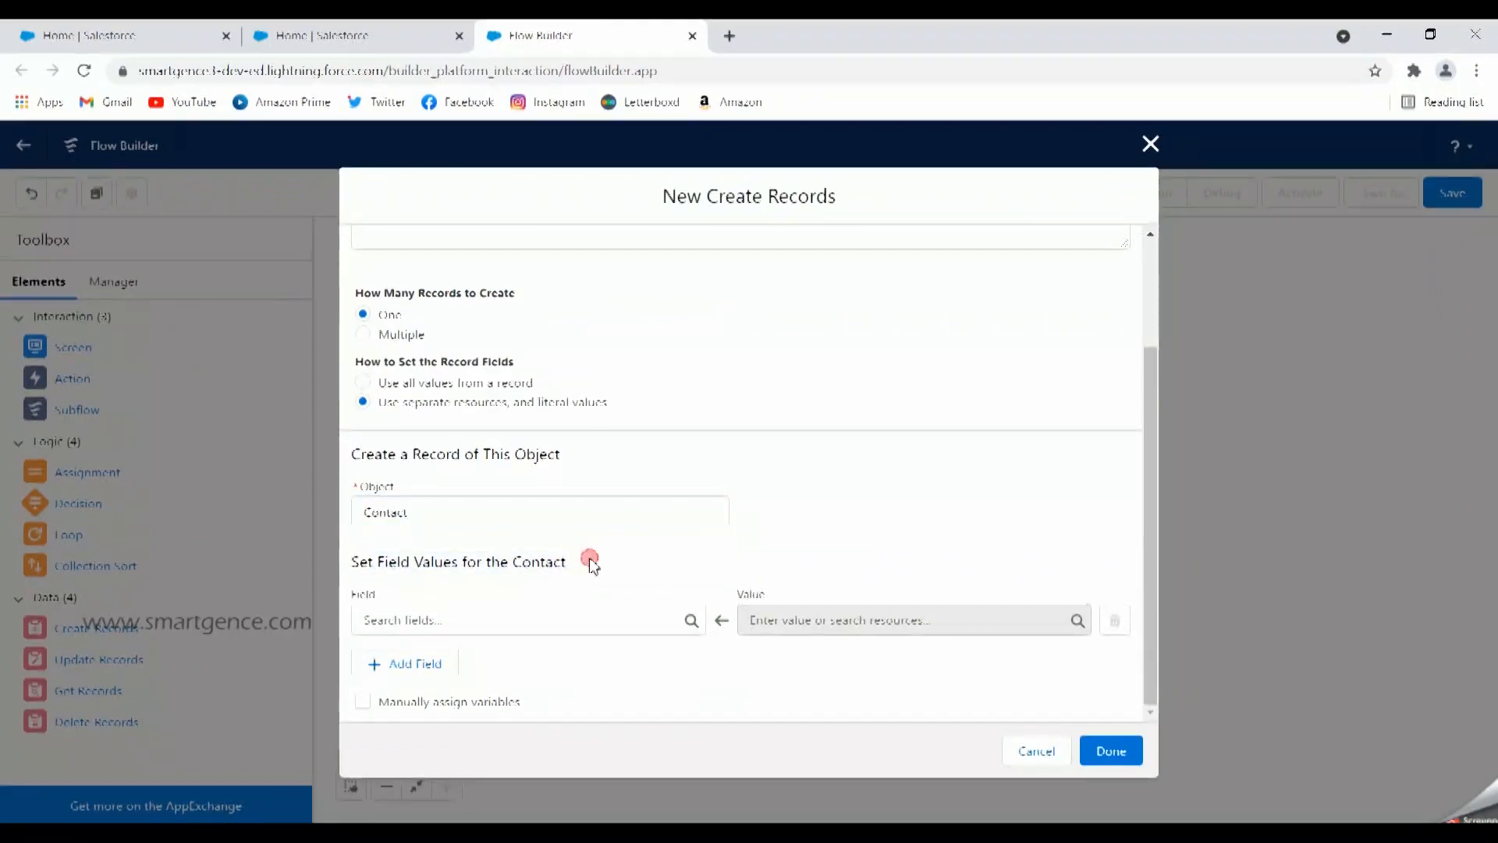
left_click(441, 622)
type("fir")
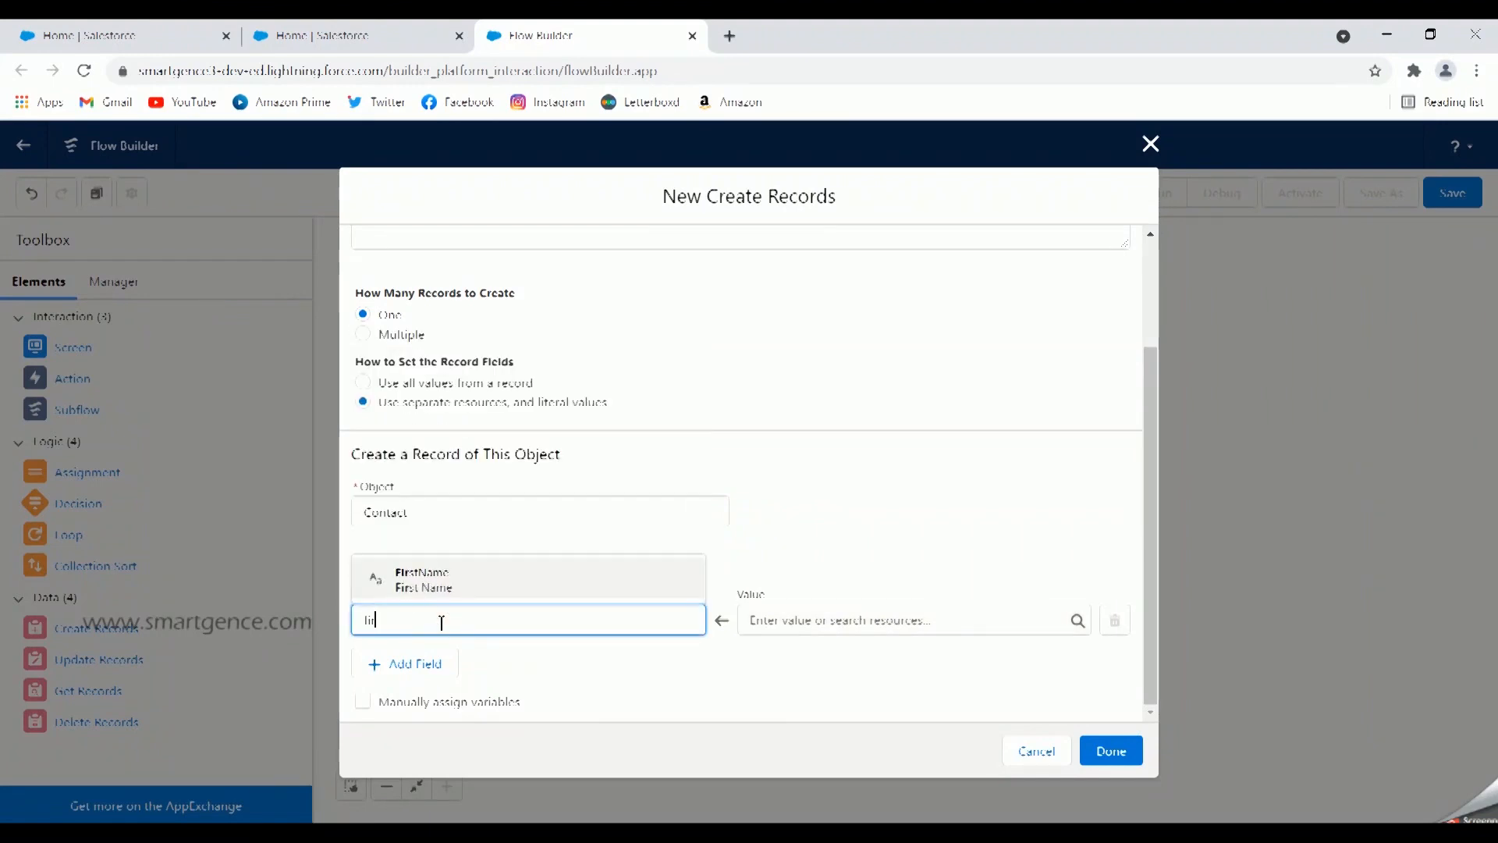
type("st")
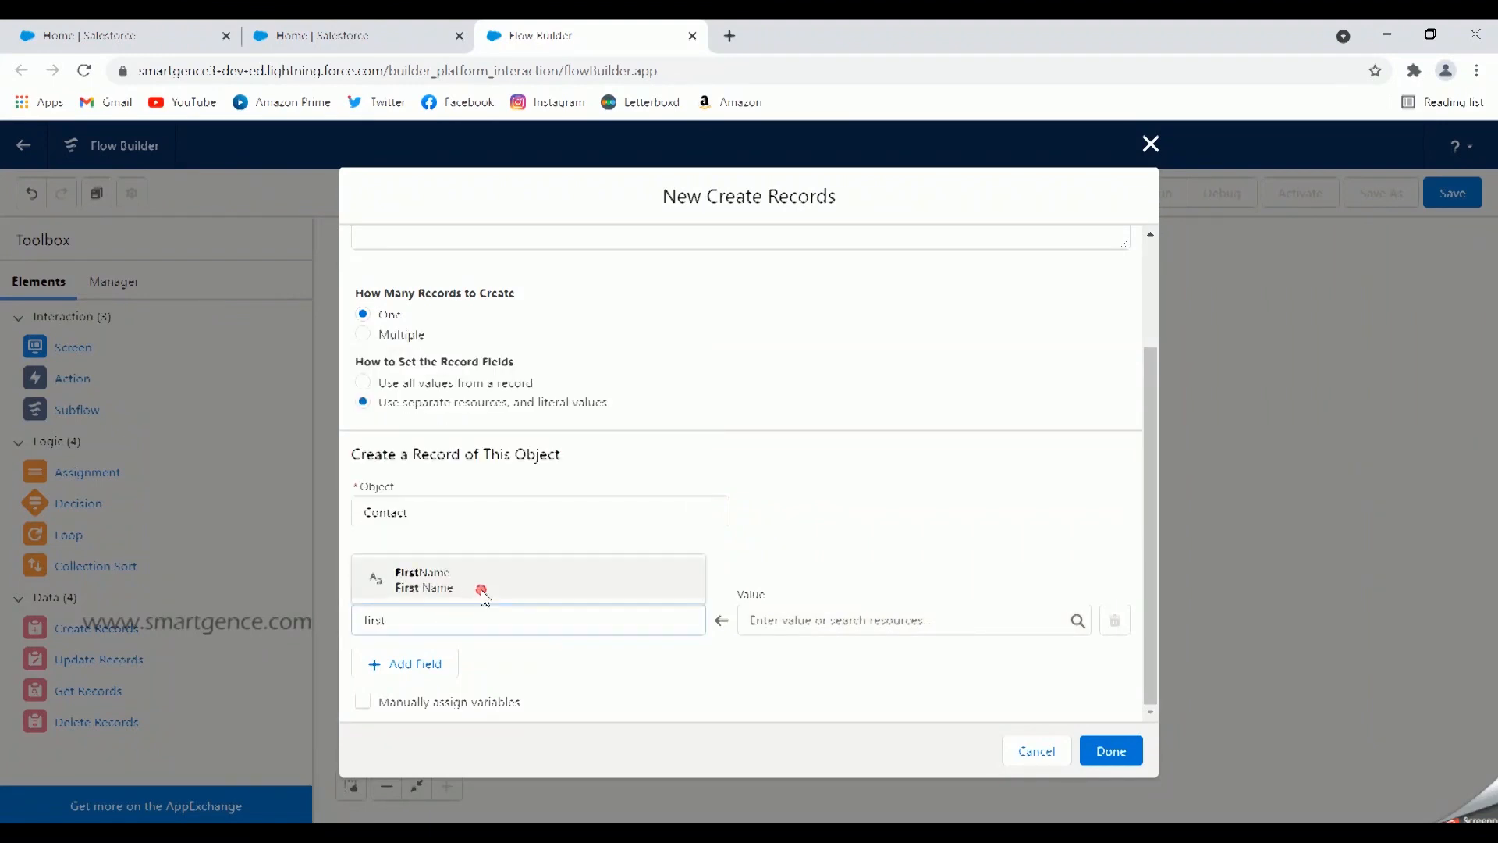
left_click(478, 583)
left_click(846, 622)
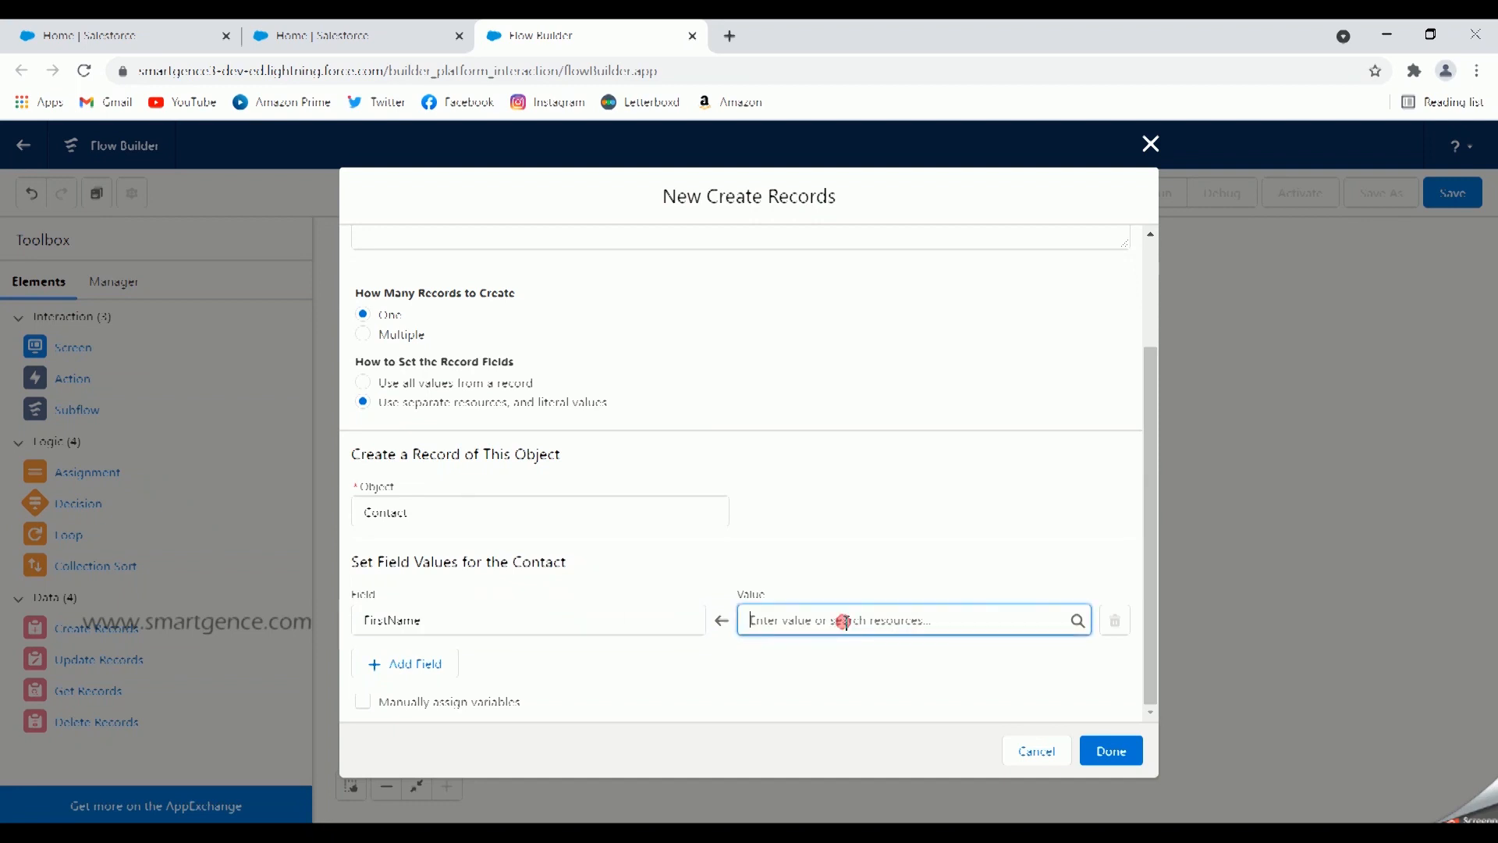
type("first")
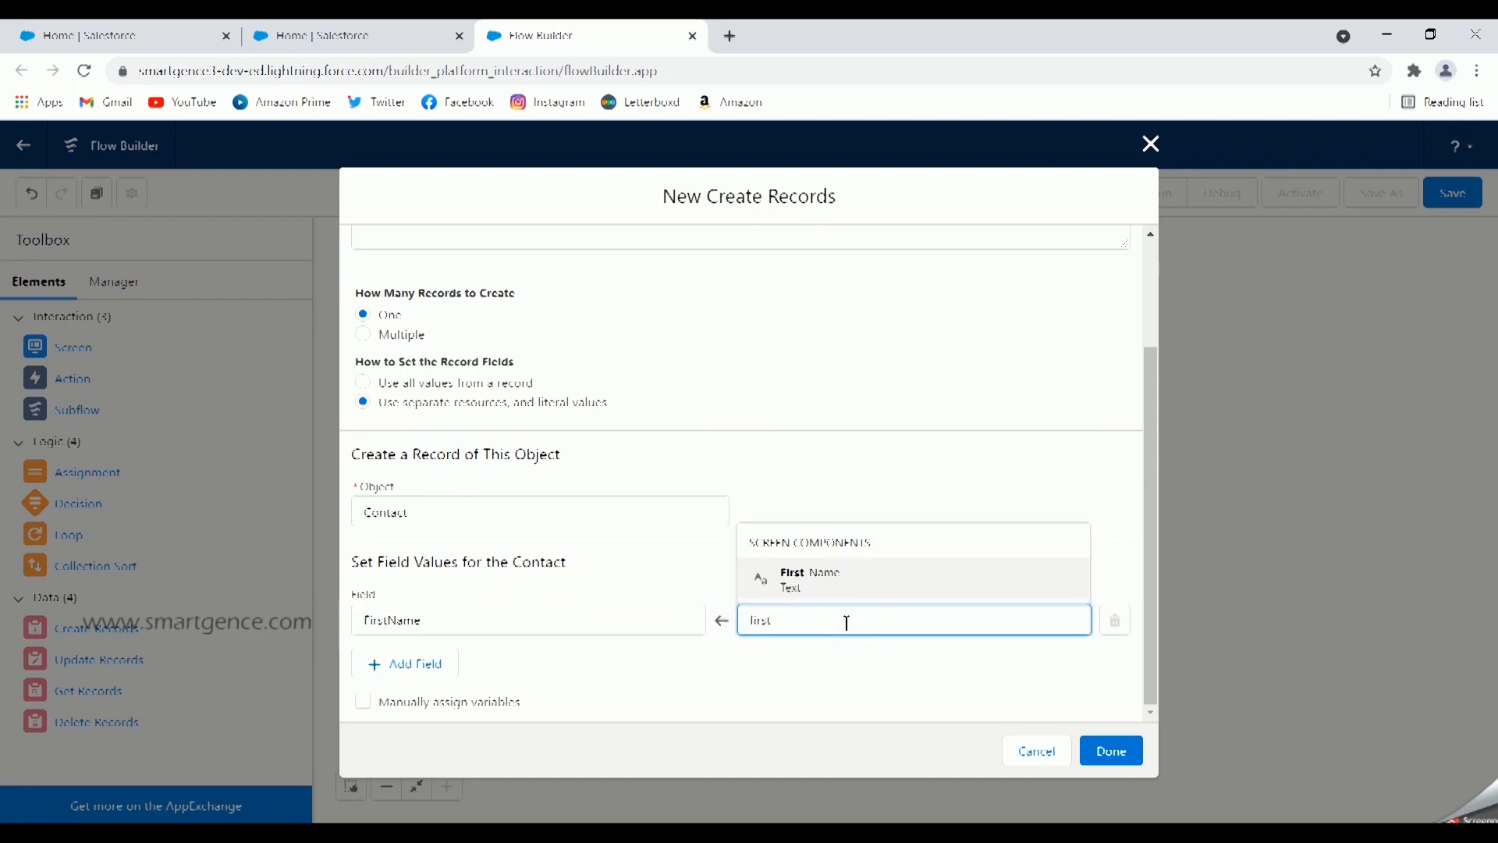
left_click(816, 590)
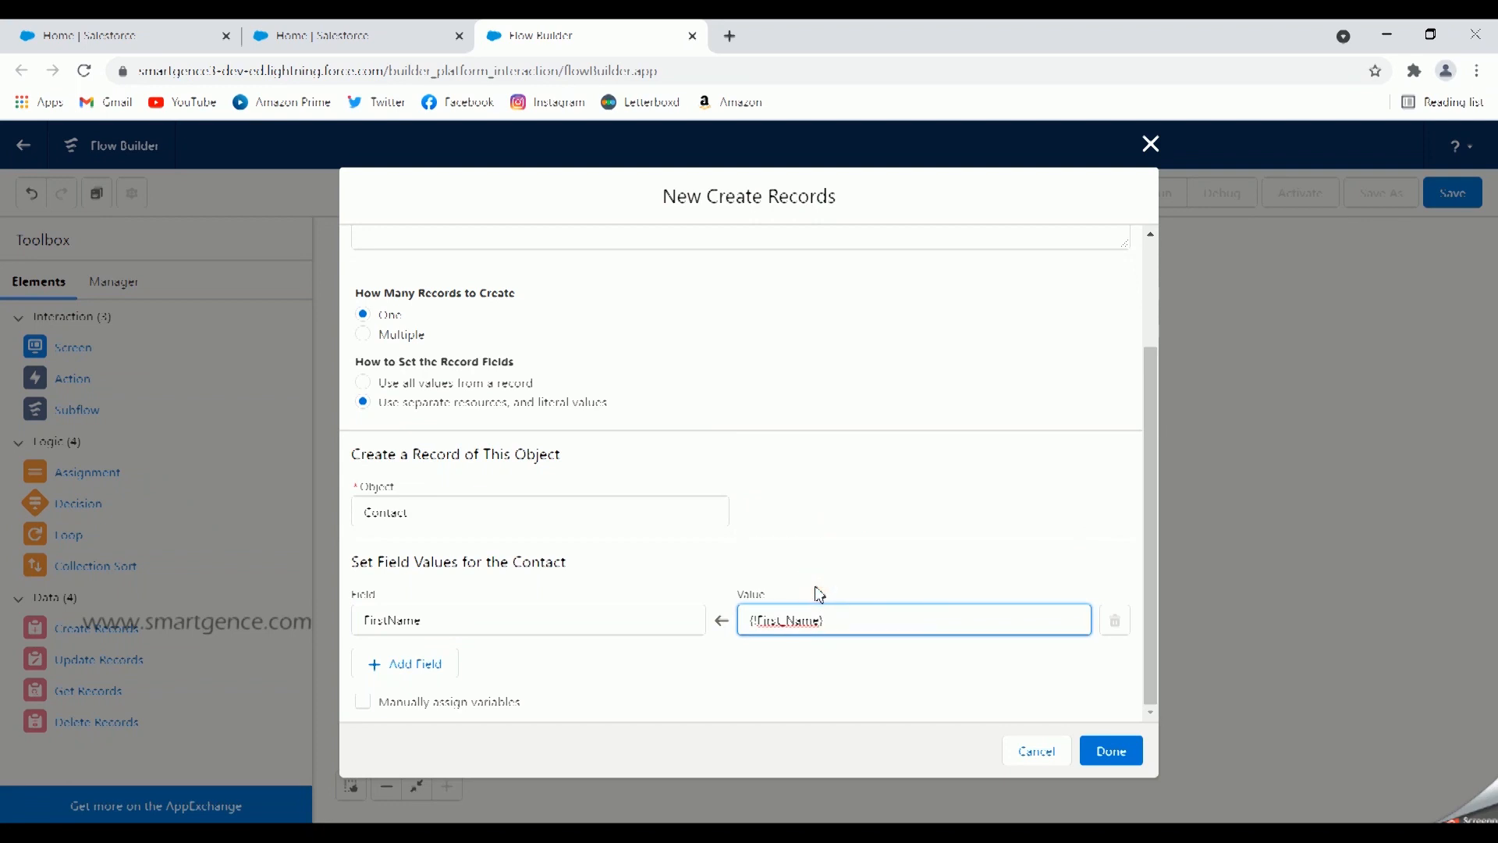
- Add a second field assignment that maps LastName to the Last_Name screen component
left_click(442, 675)
left_click(462, 681)
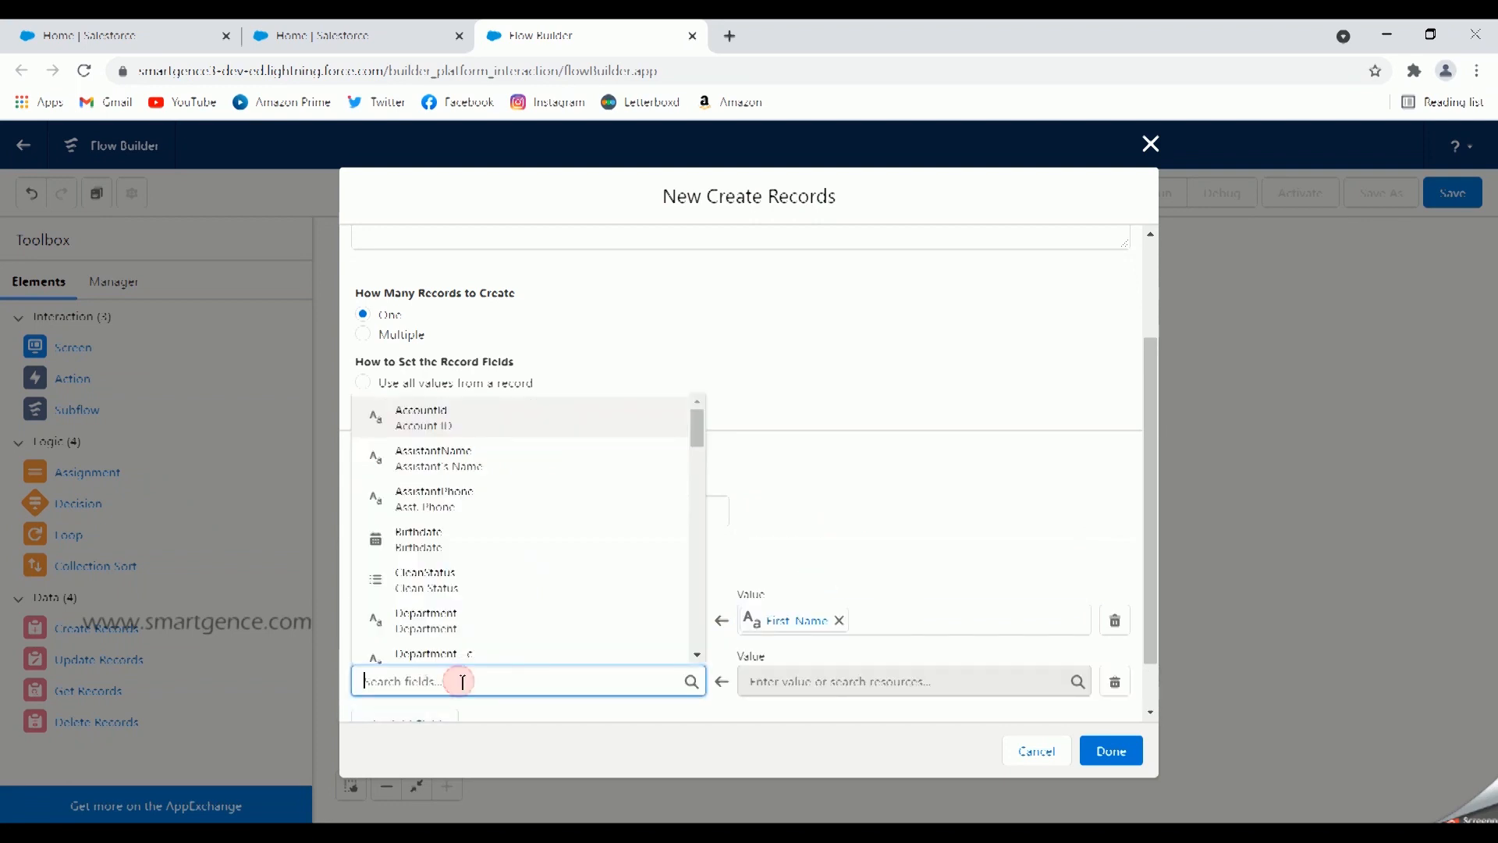
type("last")
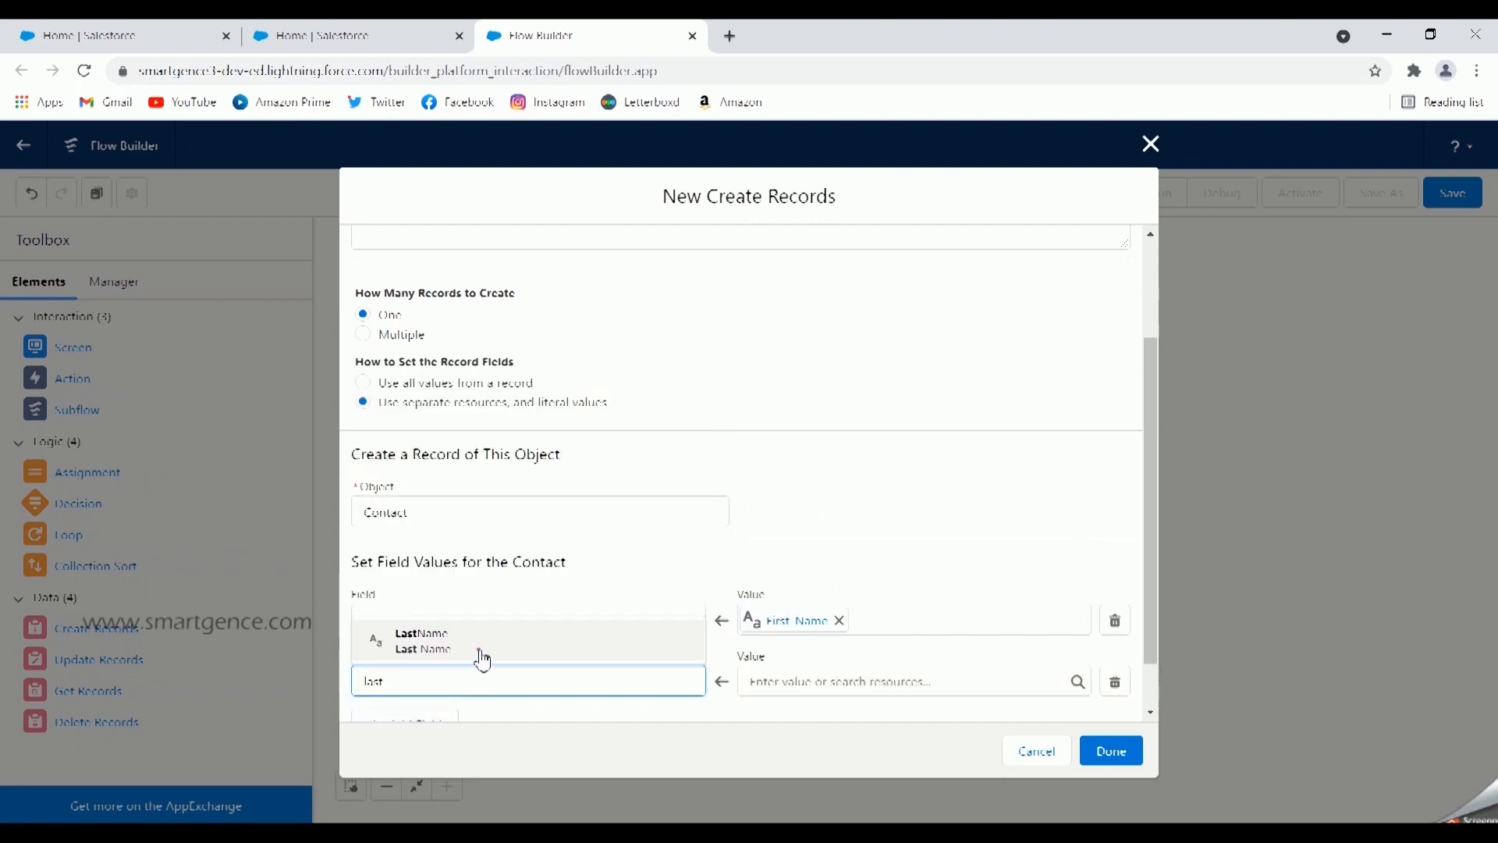
left_click(478, 651)
left_click(860, 694)
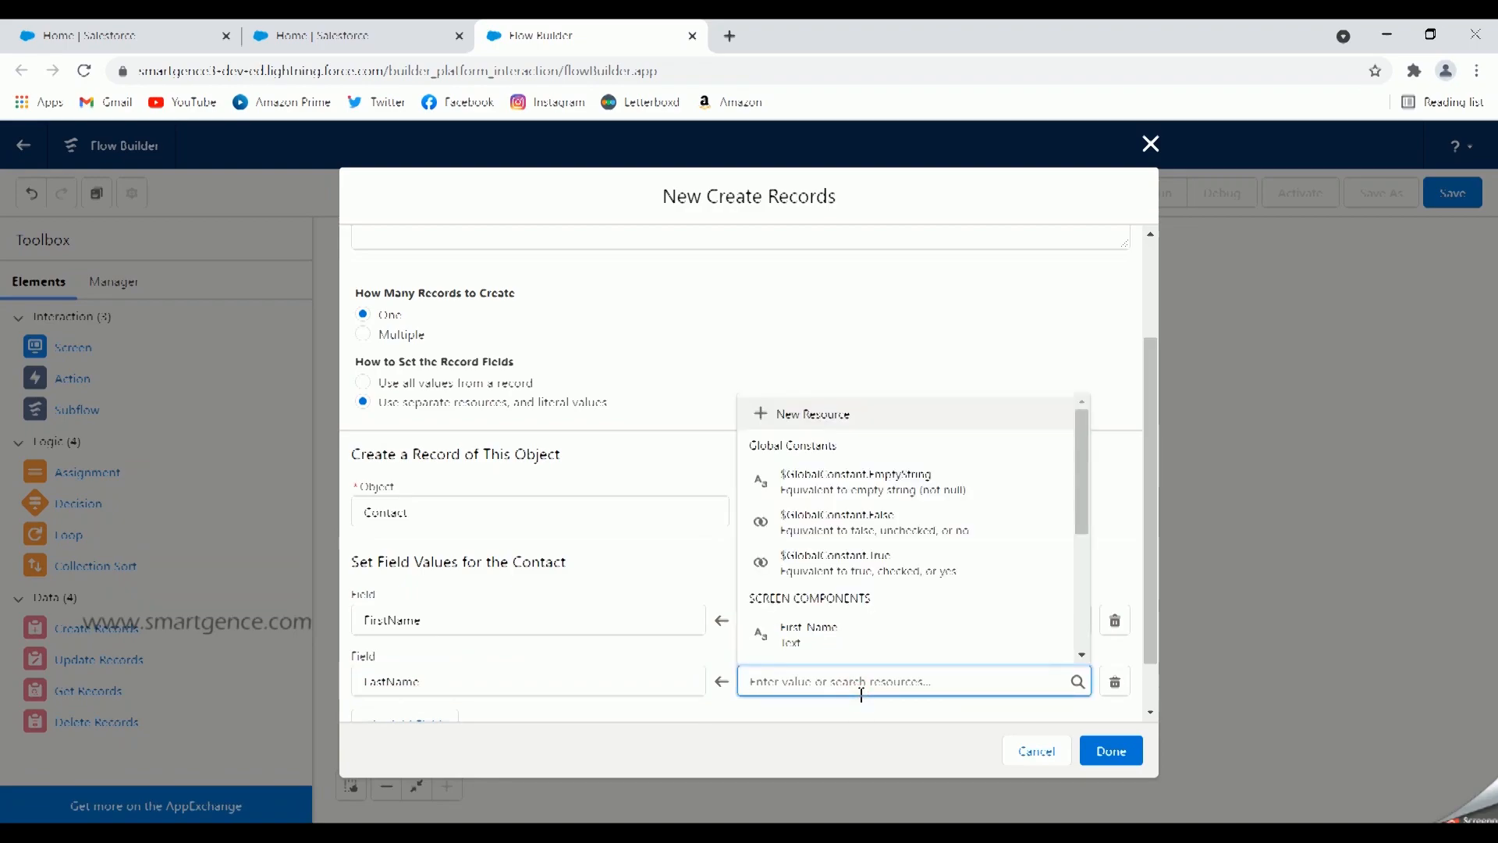
type("last")
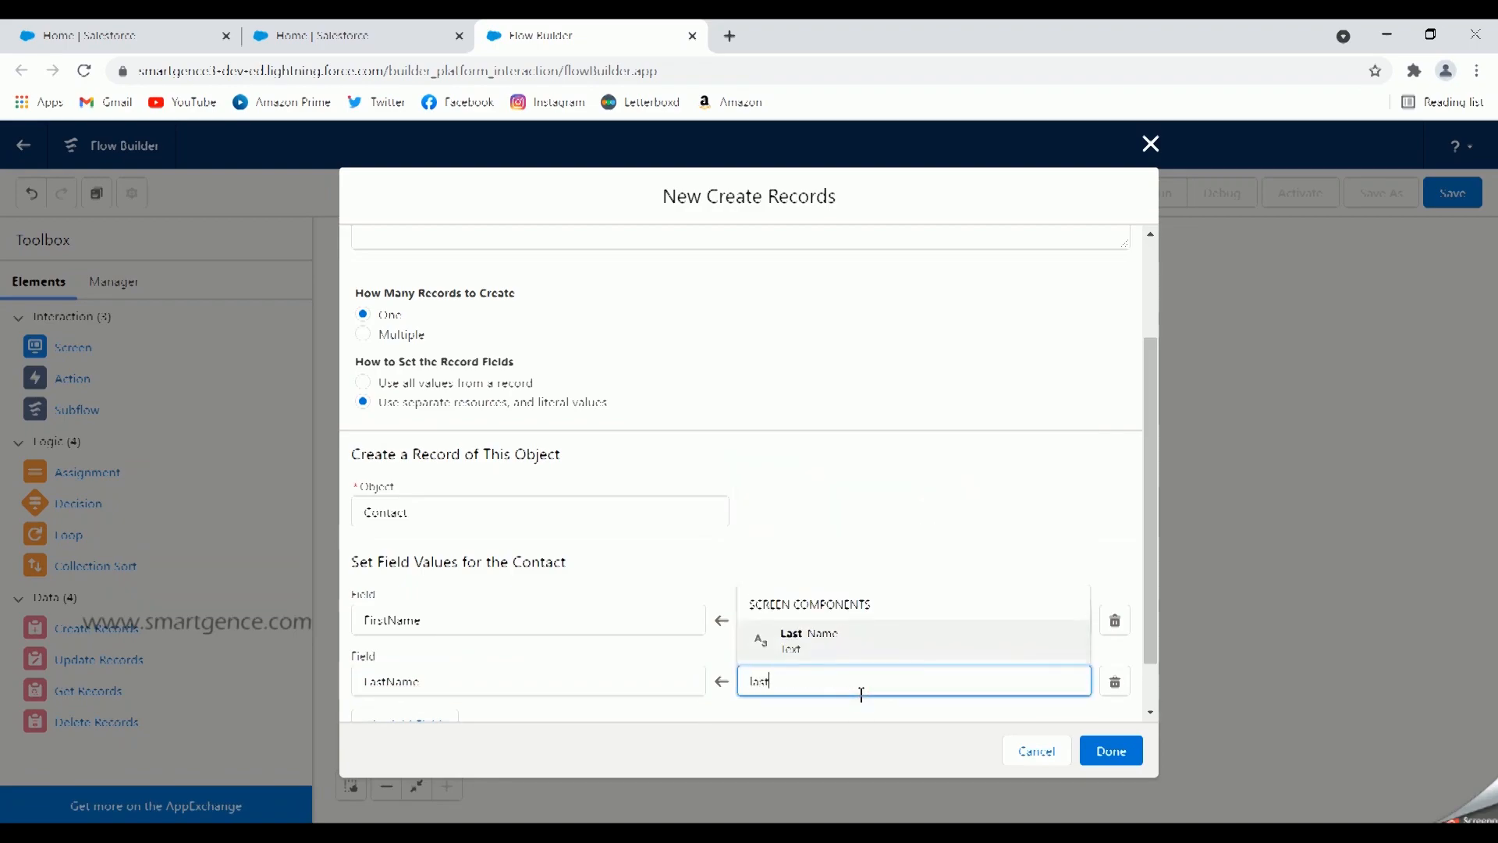
left_click(827, 647)
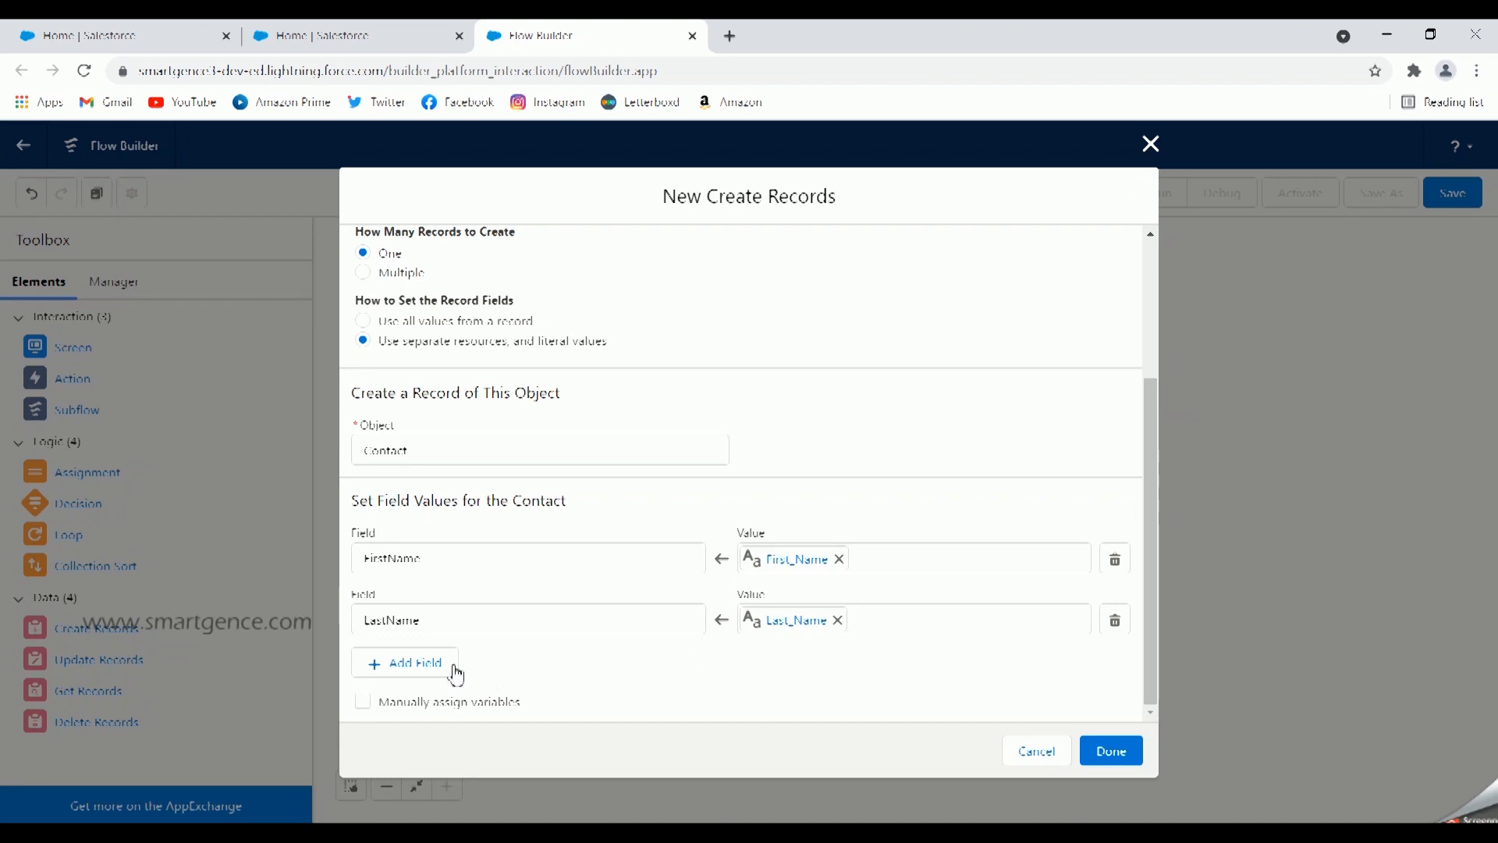
- Add a third field assignment for the contact's AccountId field
left_click(440, 663)
left_click(465, 681)
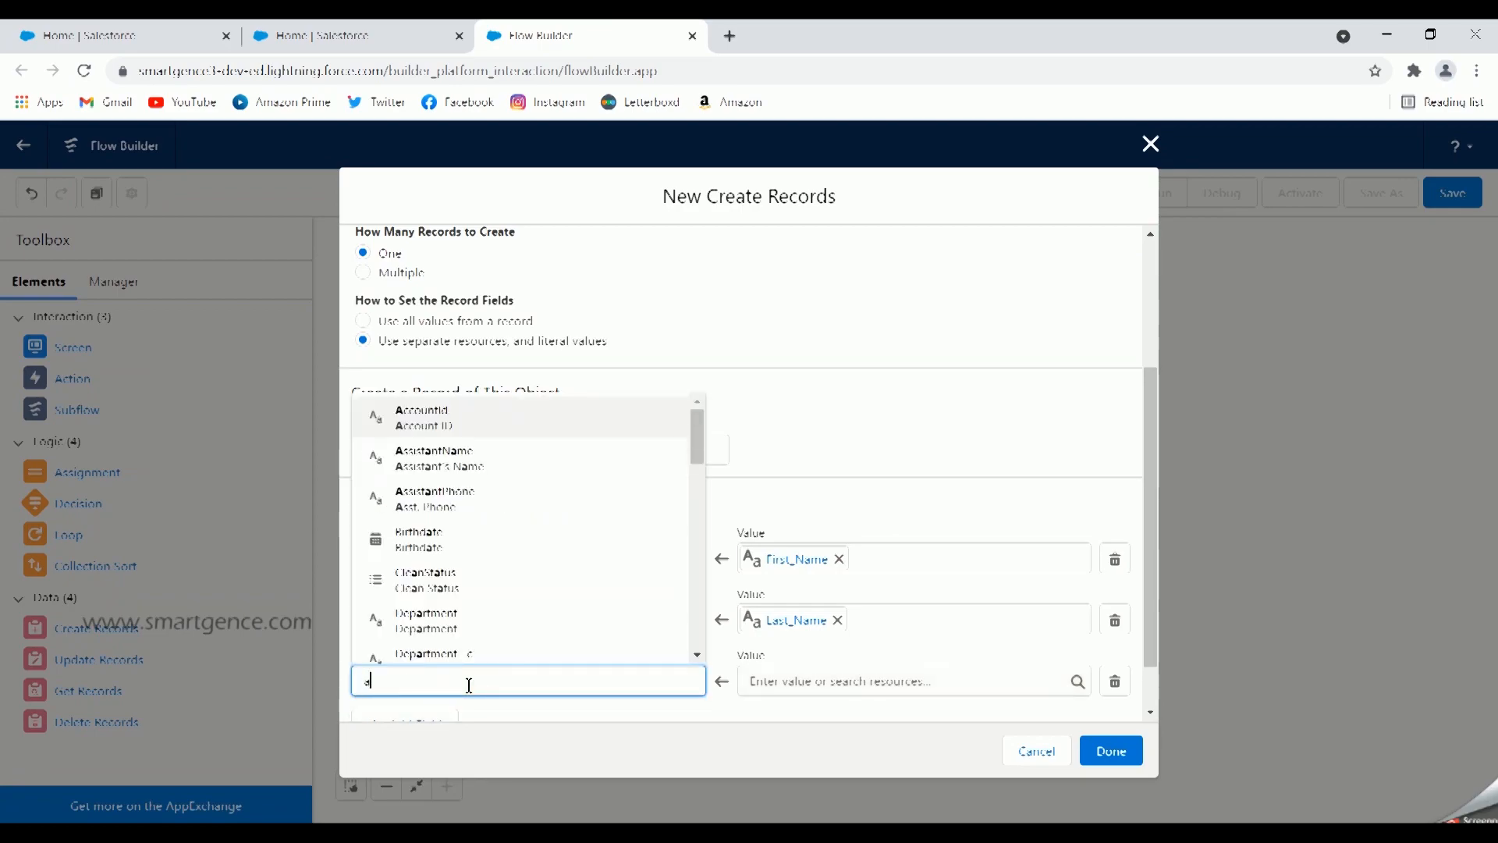
type("account")
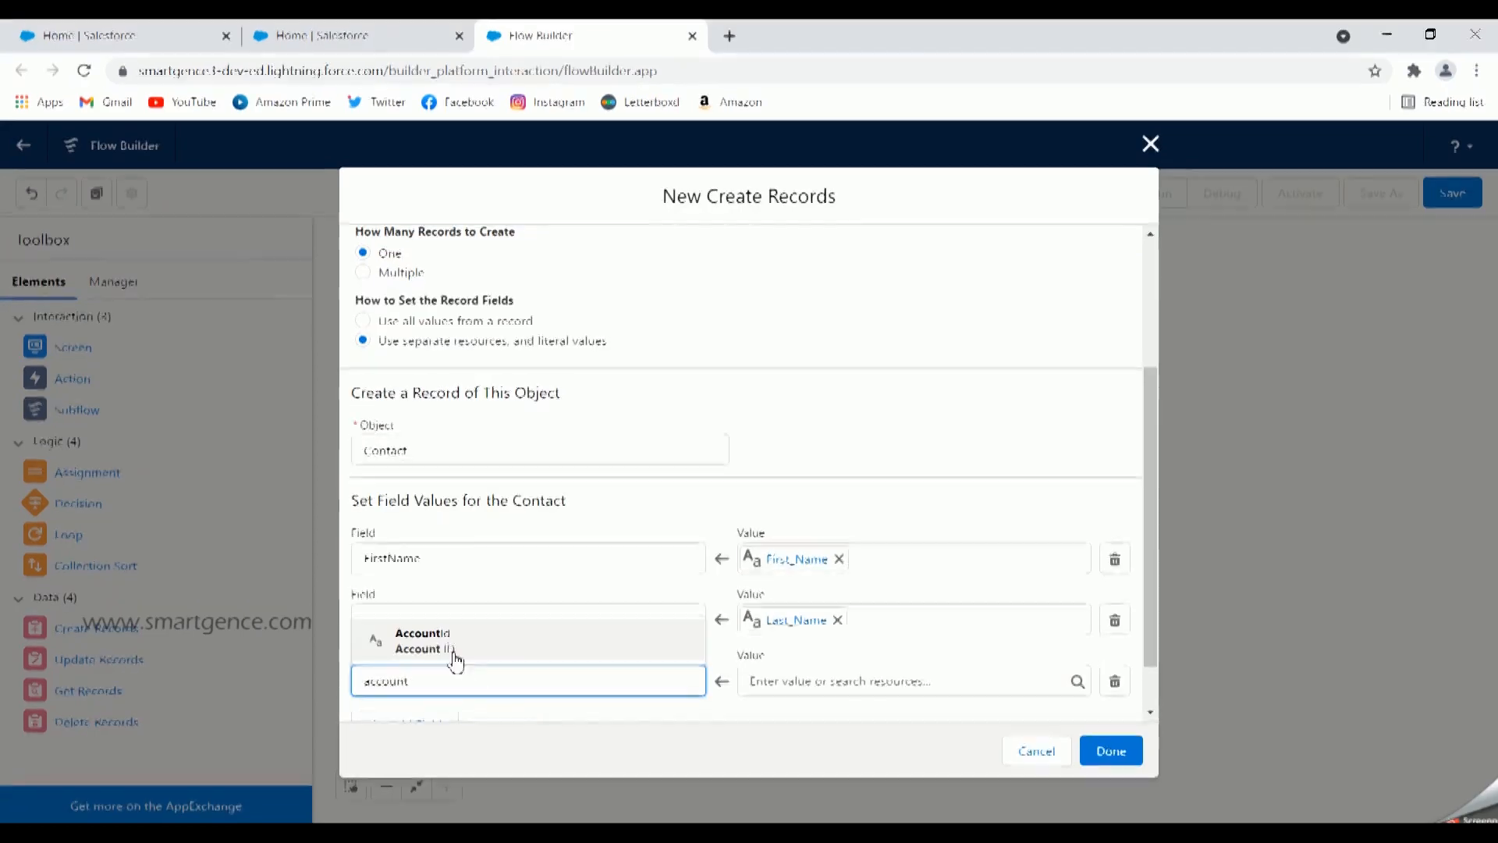
left_click(453, 652)
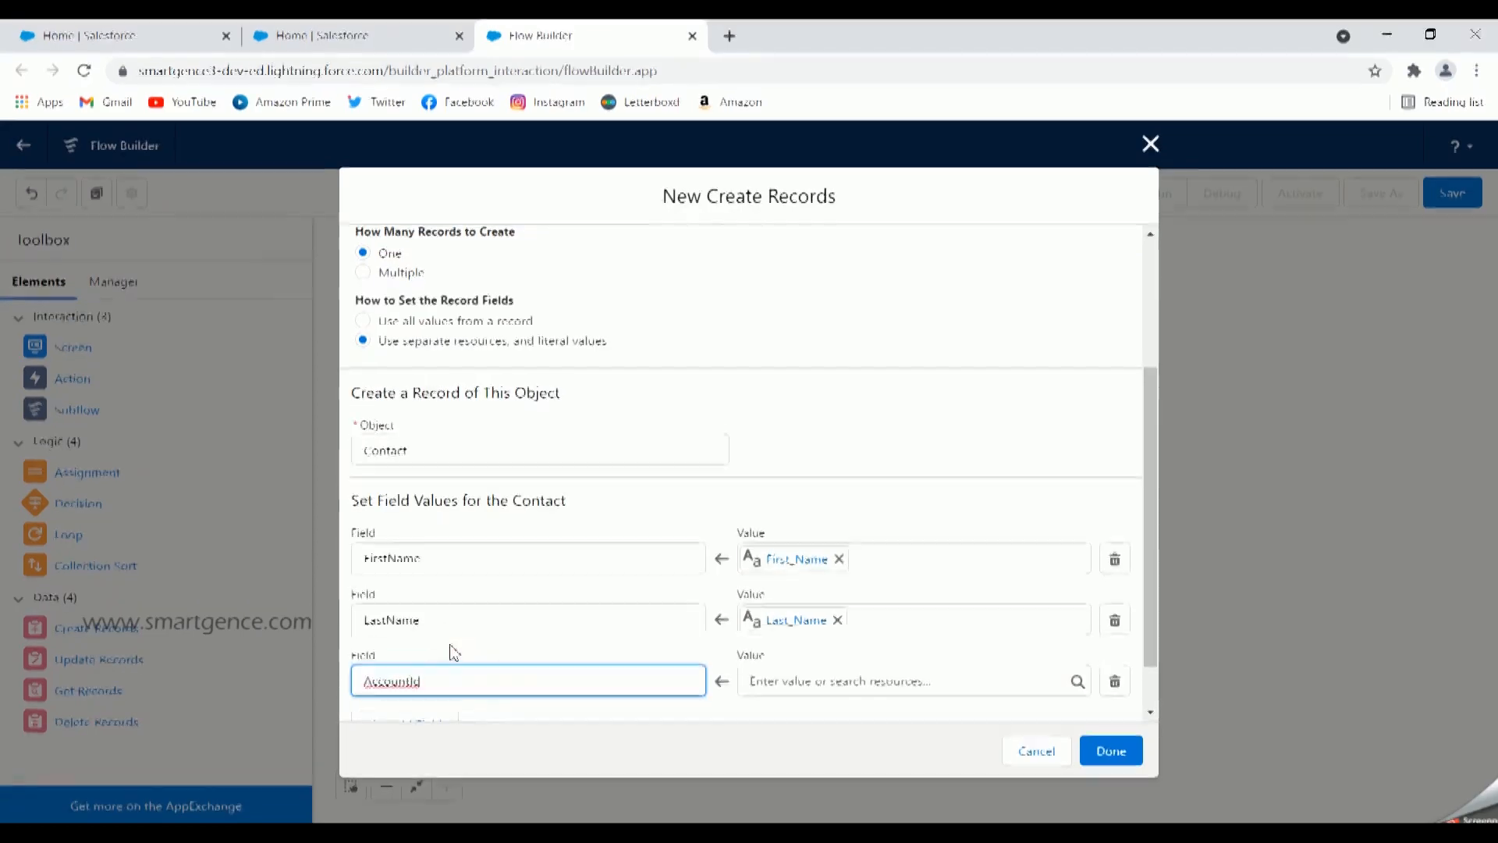
- Create a Text variable named AccountId, available for input, as the AccountId field's value and finish the Create Records element
left_click(792, 679)
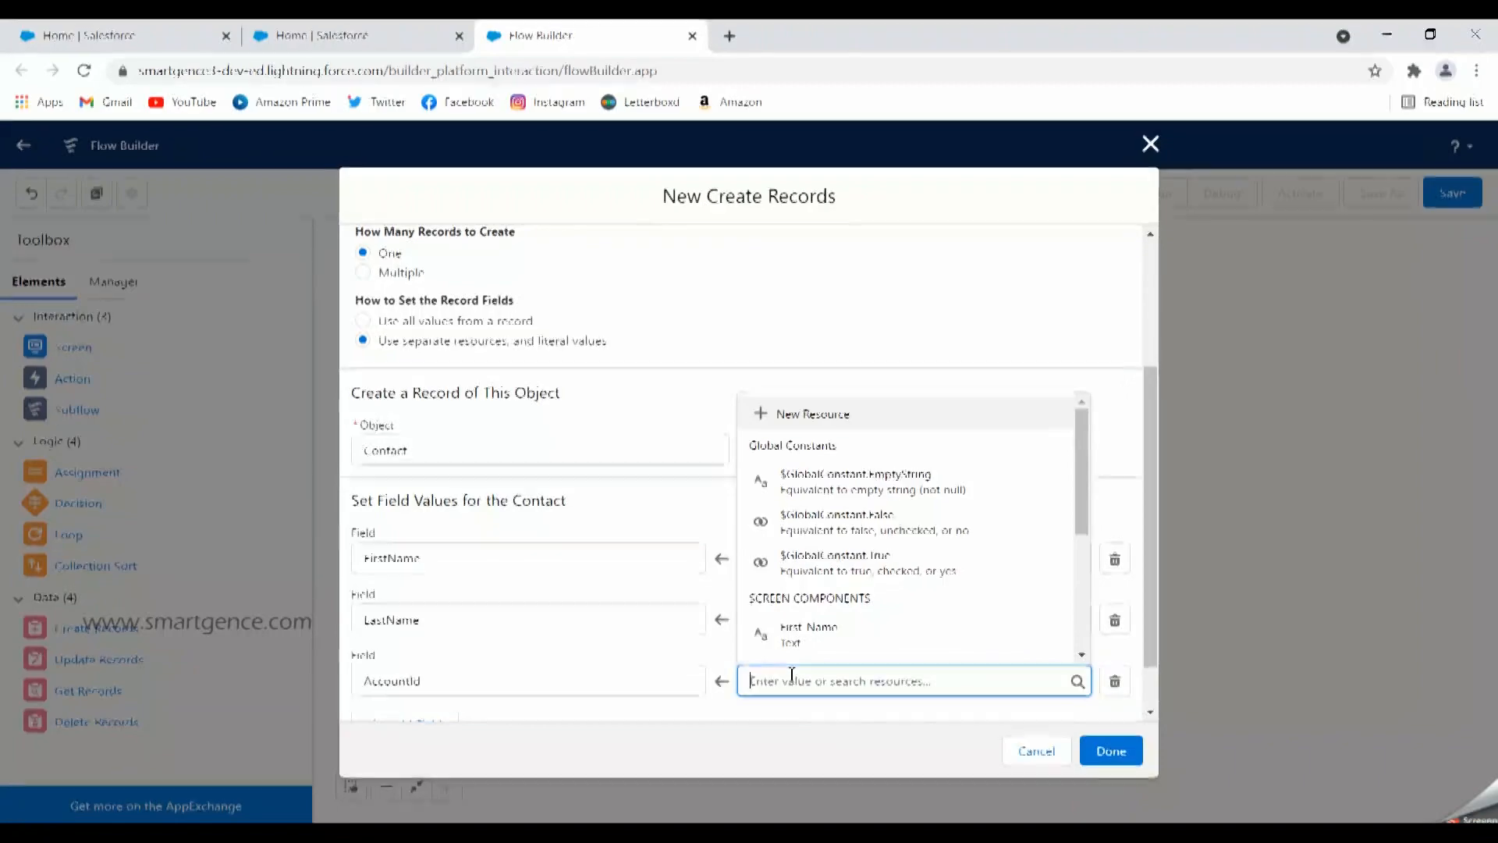
left_click(866, 417)
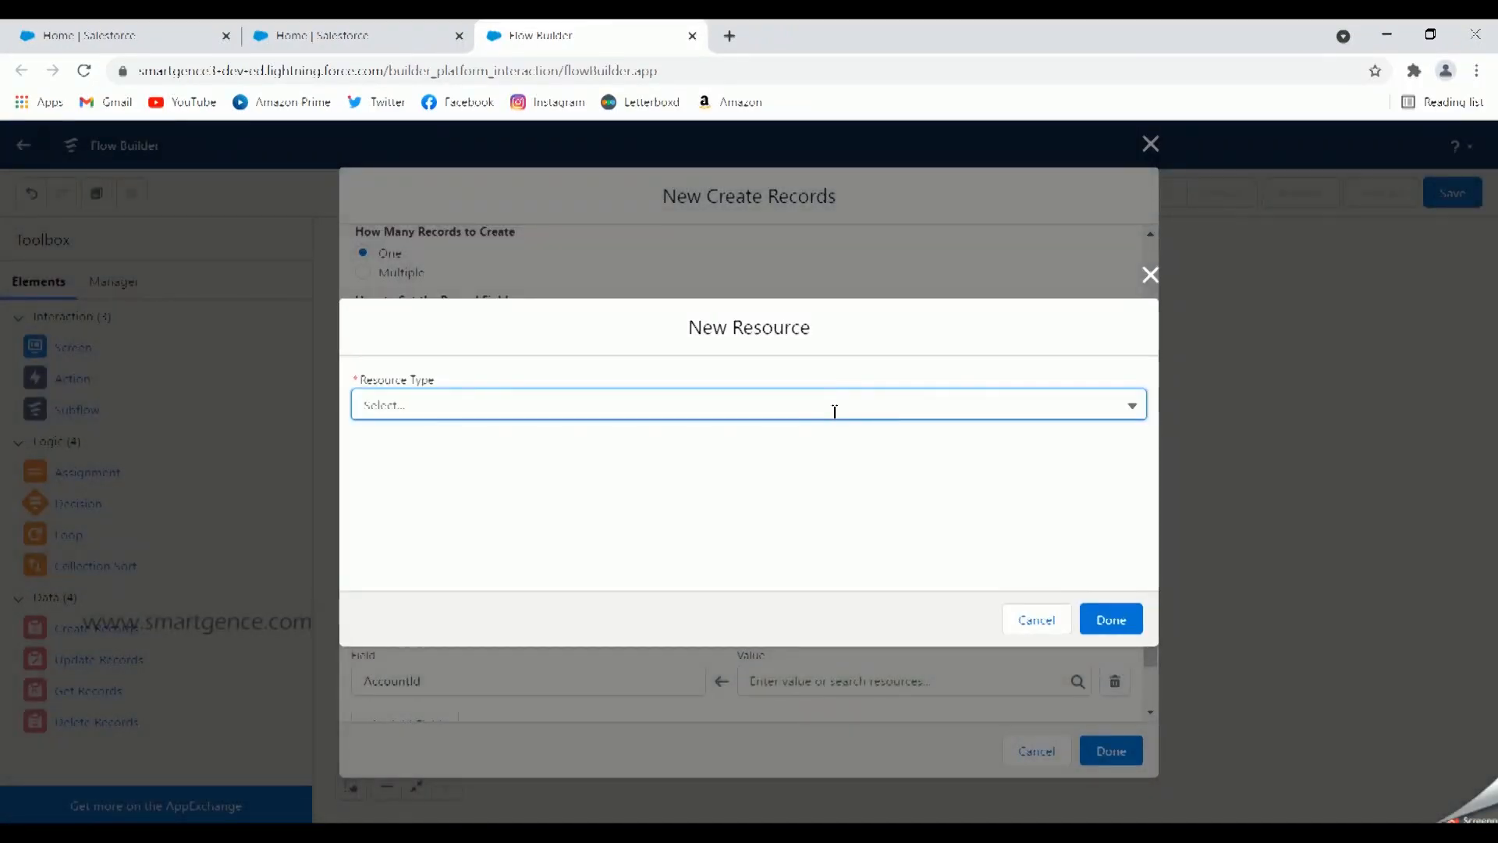
left_click(835, 412)
left_click(416, 439)
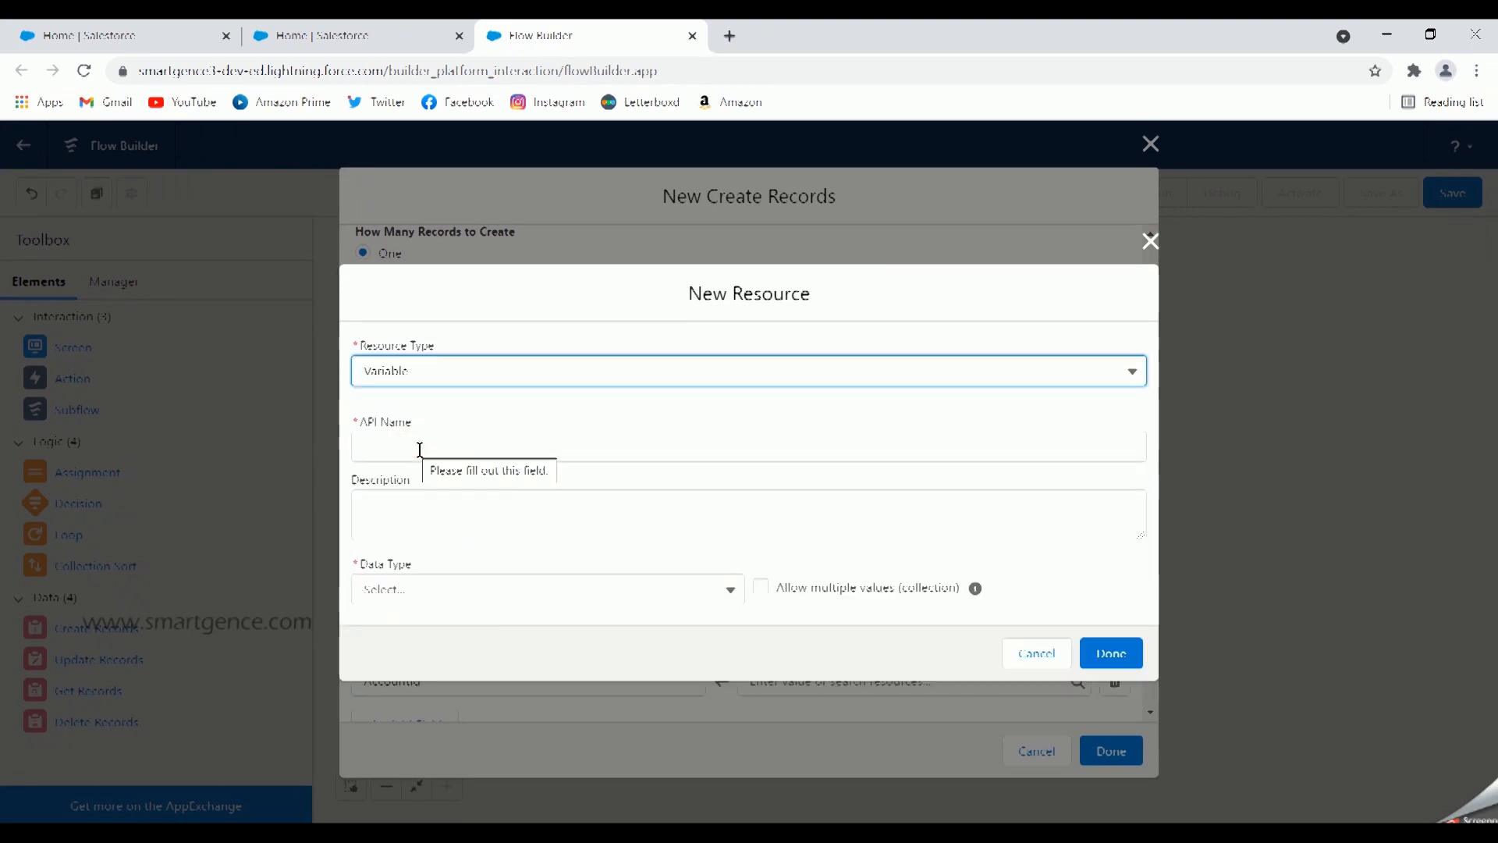
left_click(421, 450)
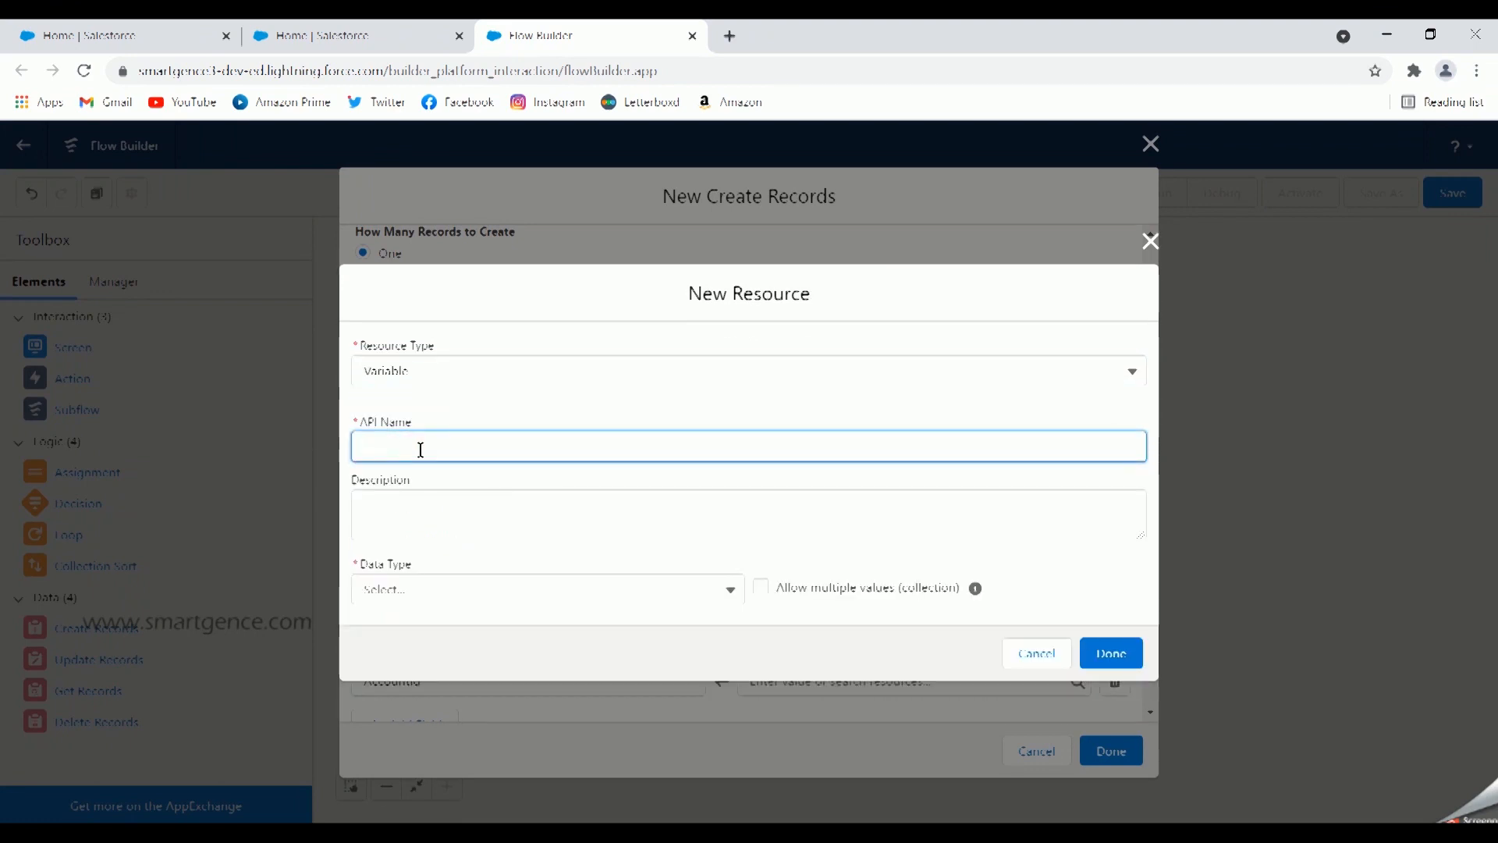
type("AccountId")
left_click(472, 485)
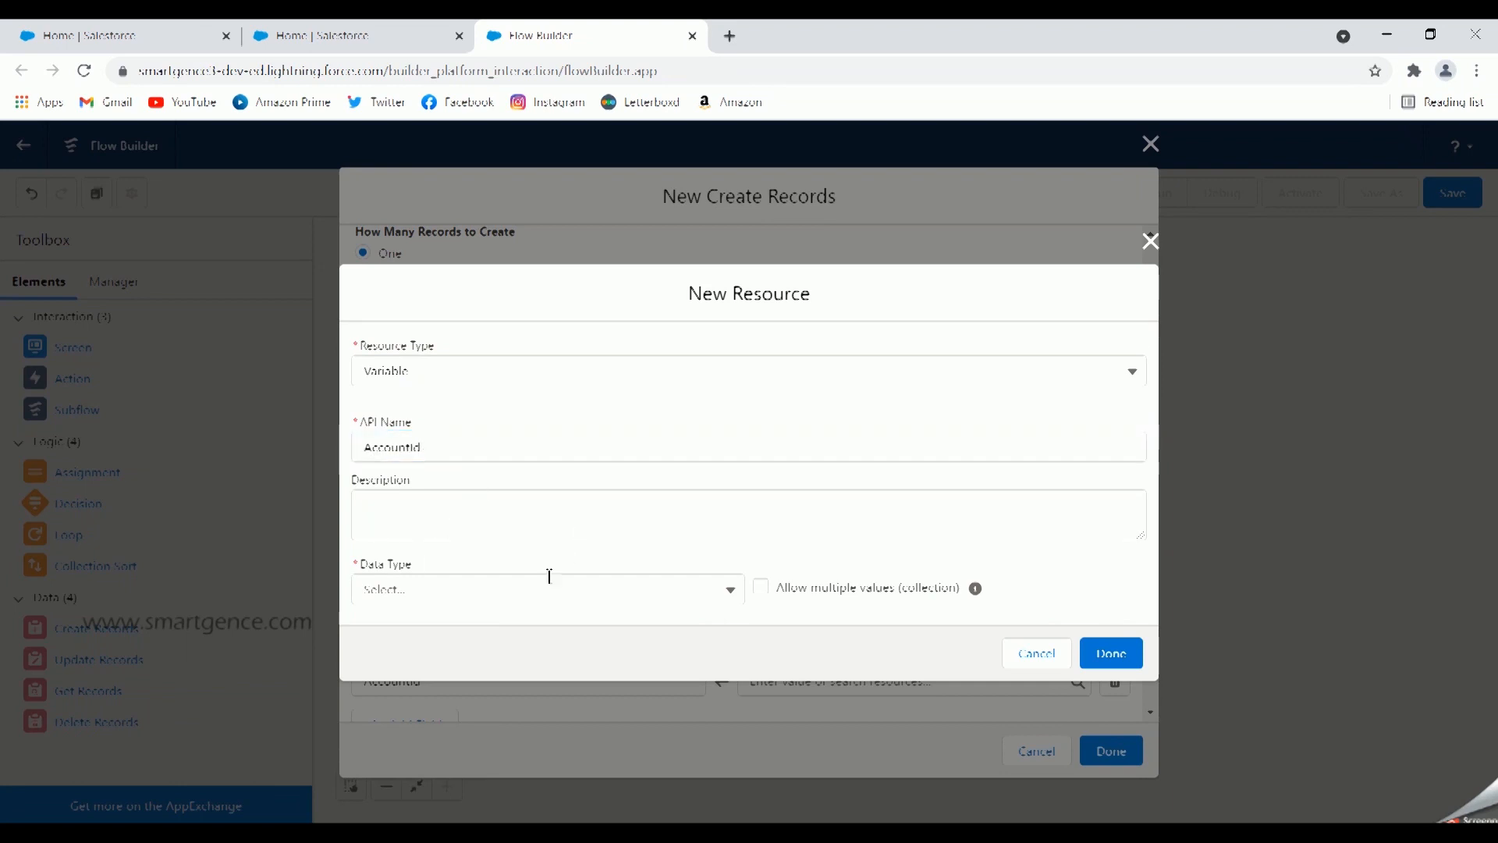
left_click(479, 588)
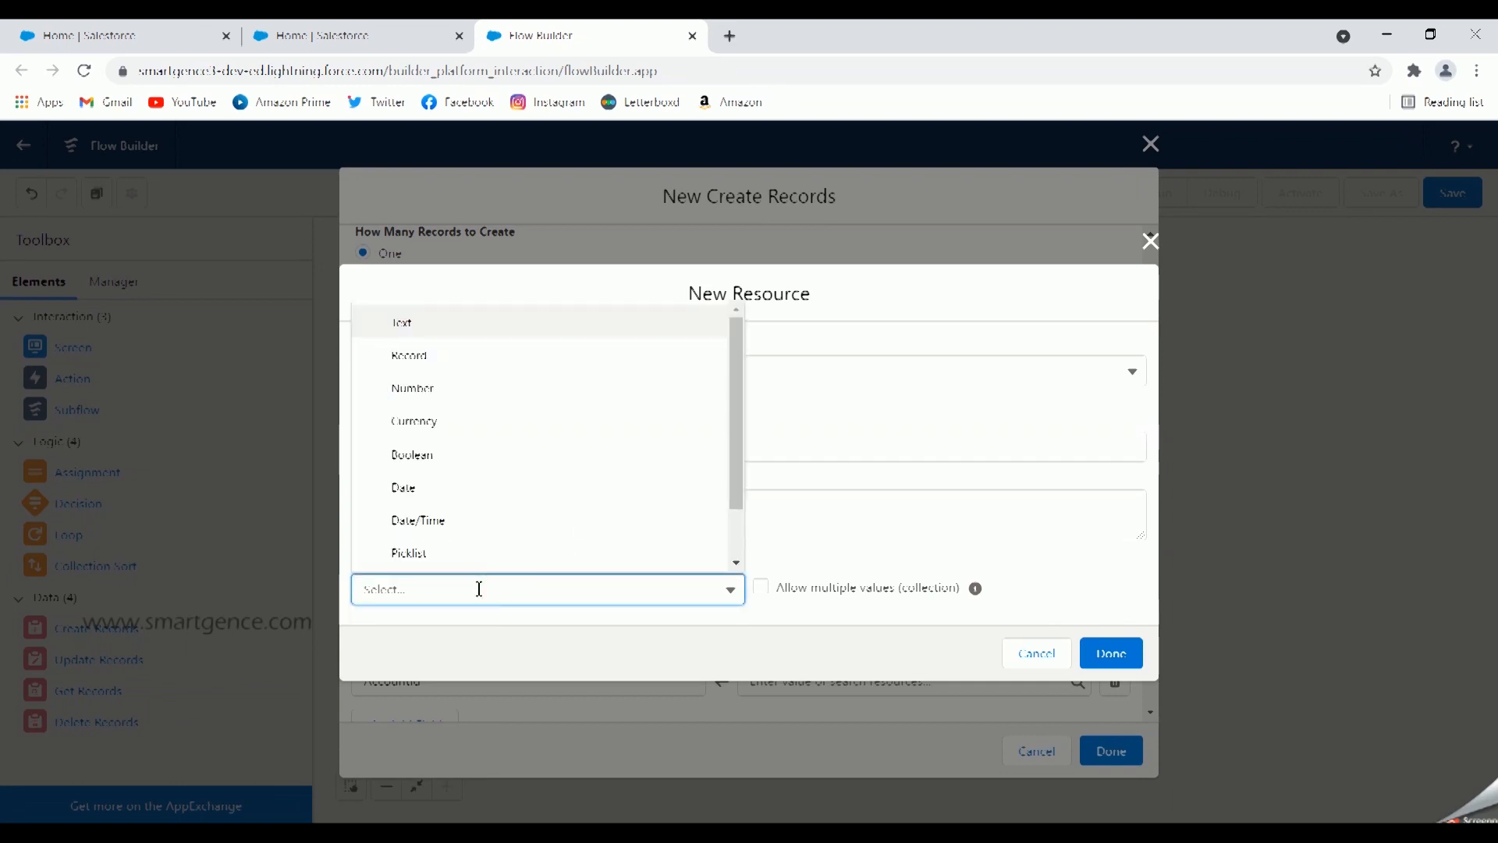
left_click(450, 337)
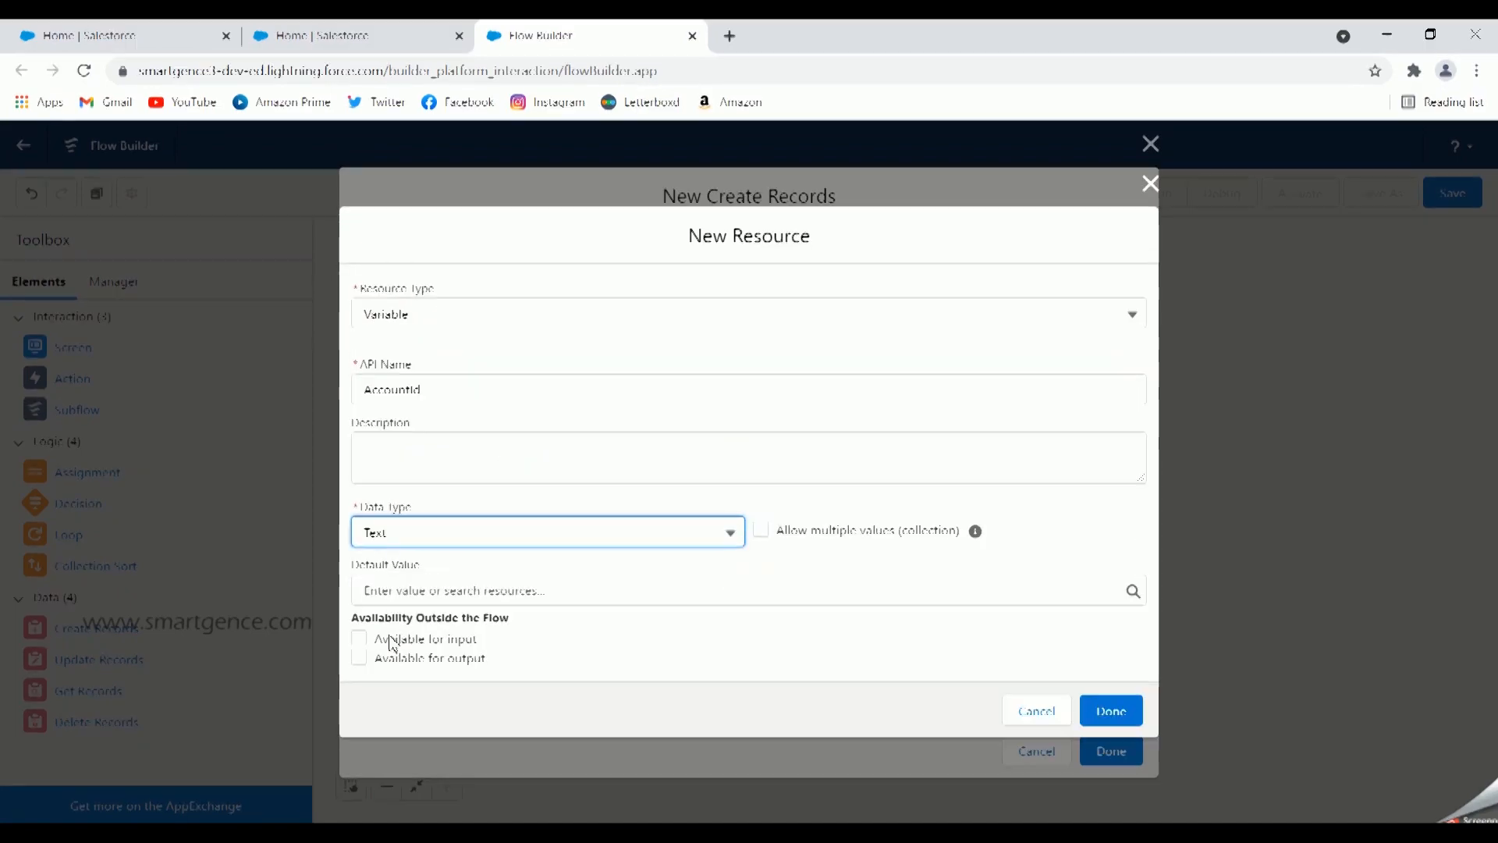
left_click(360, 639)
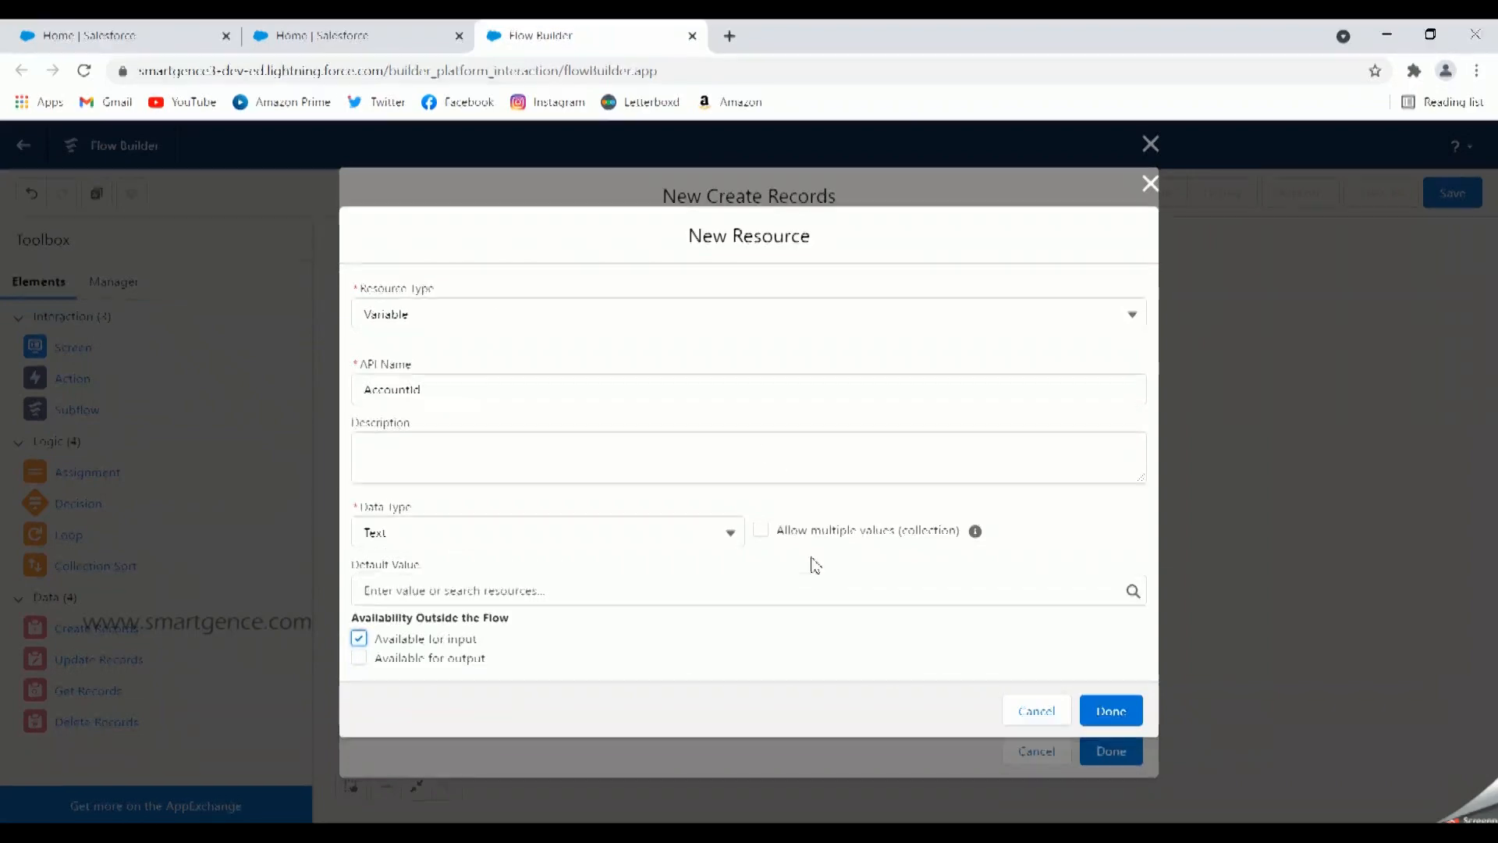
left_click(1102, 711)
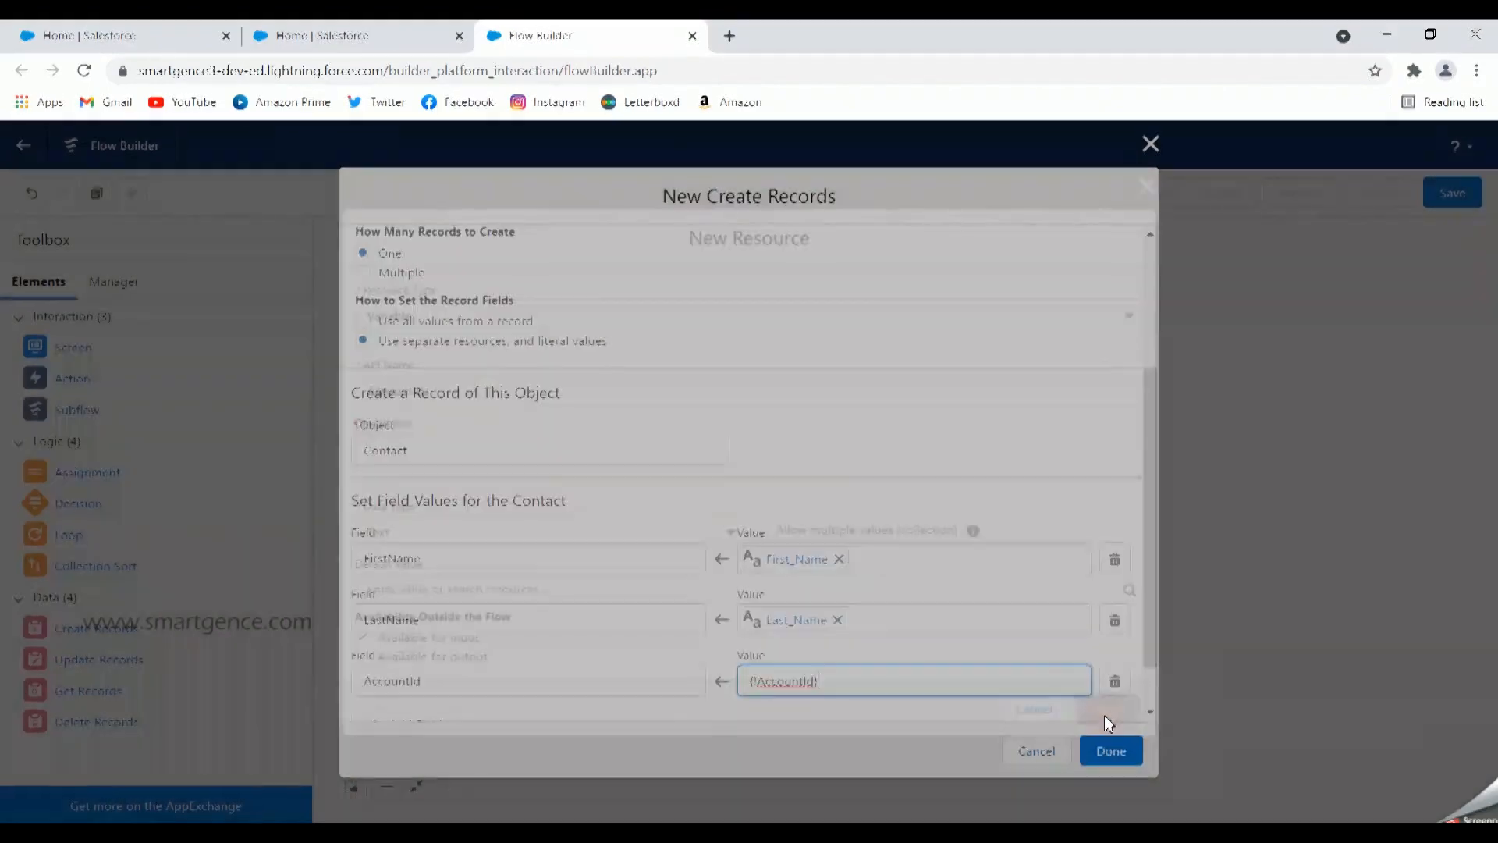
left_click(743, 668)
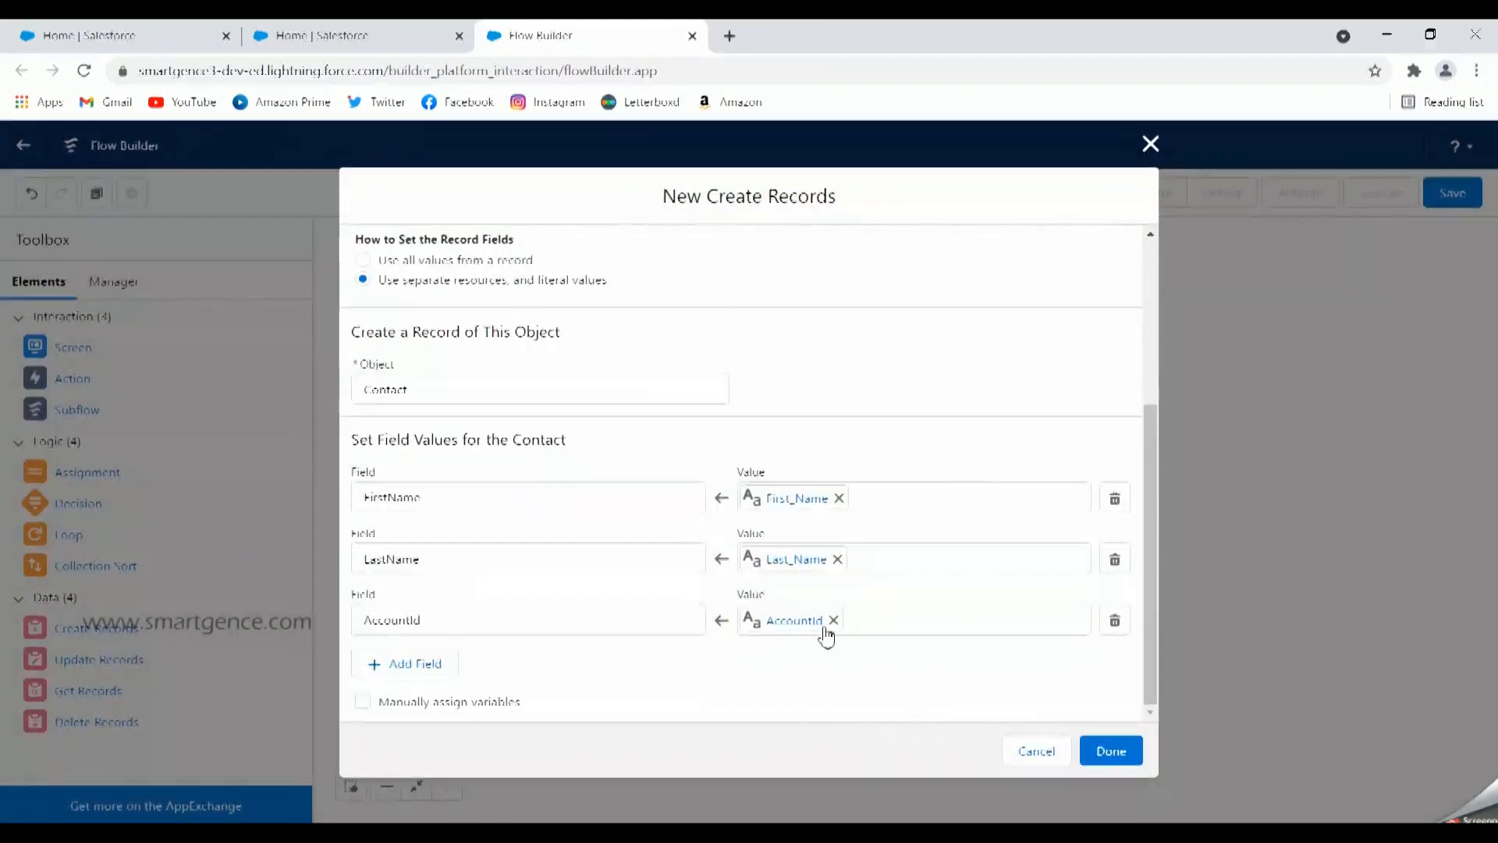
left_click(1110, 753)
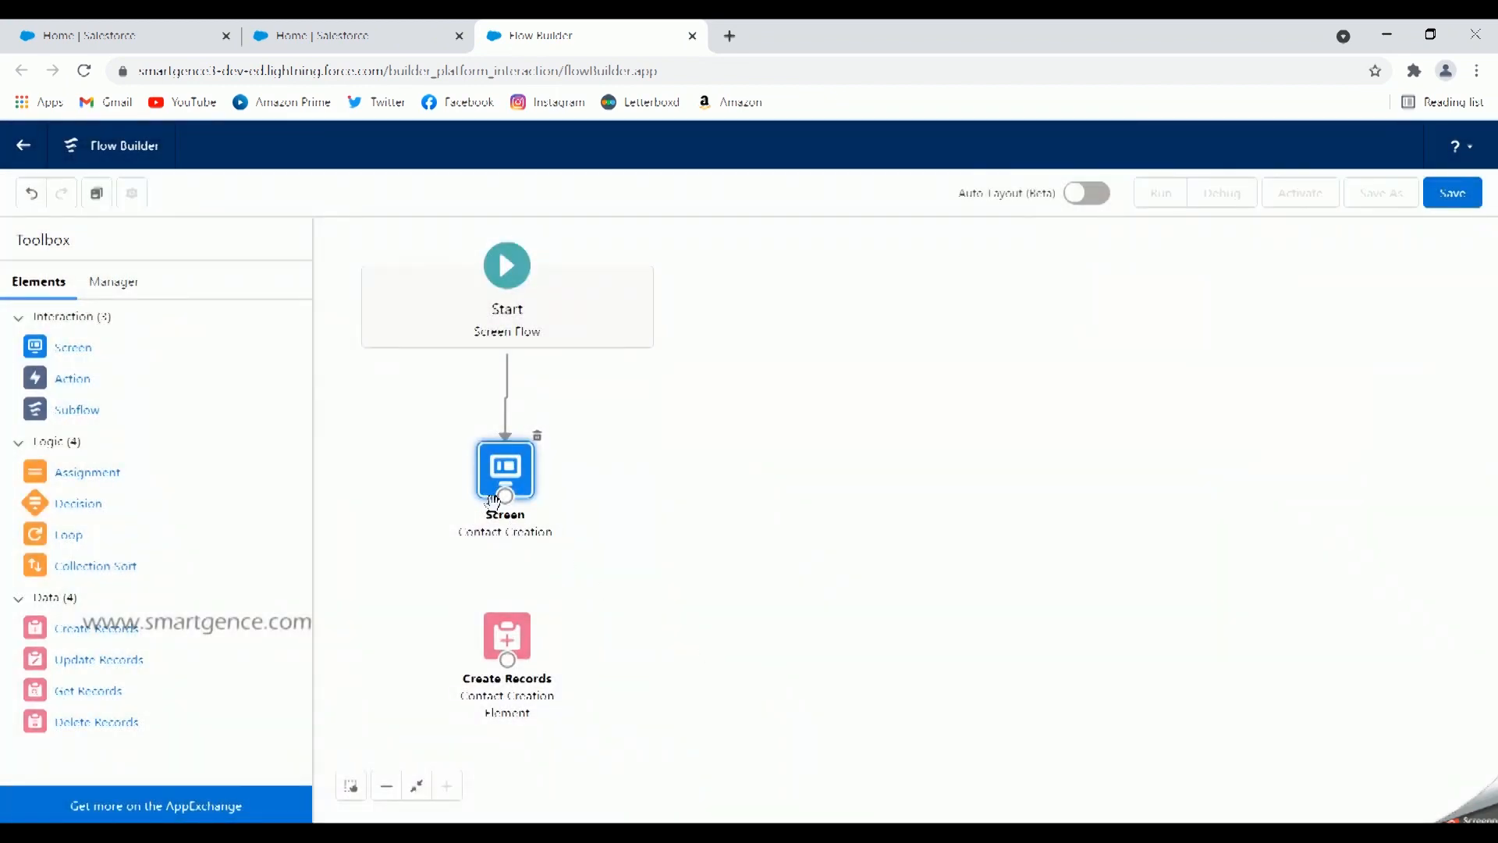
- Connect the Contact Creation screen to the Create Records element and add a new screen labelled Success Message Element
left_click_drag(506, 498, 509, 636)
left_click_drag(85, 349, 903, 649)
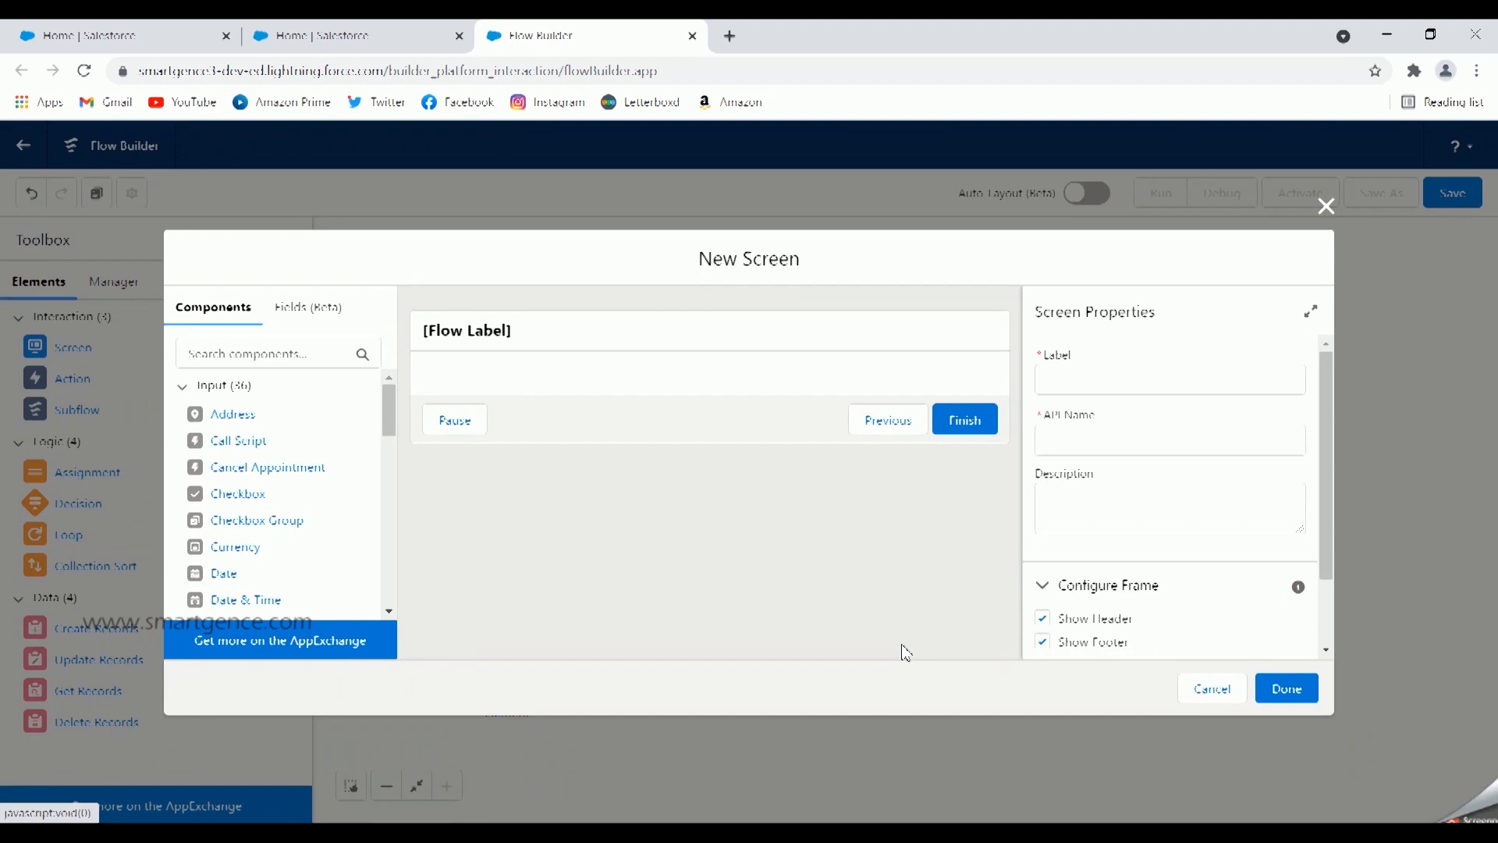
left_click(1098, 388)
type("Success Message")
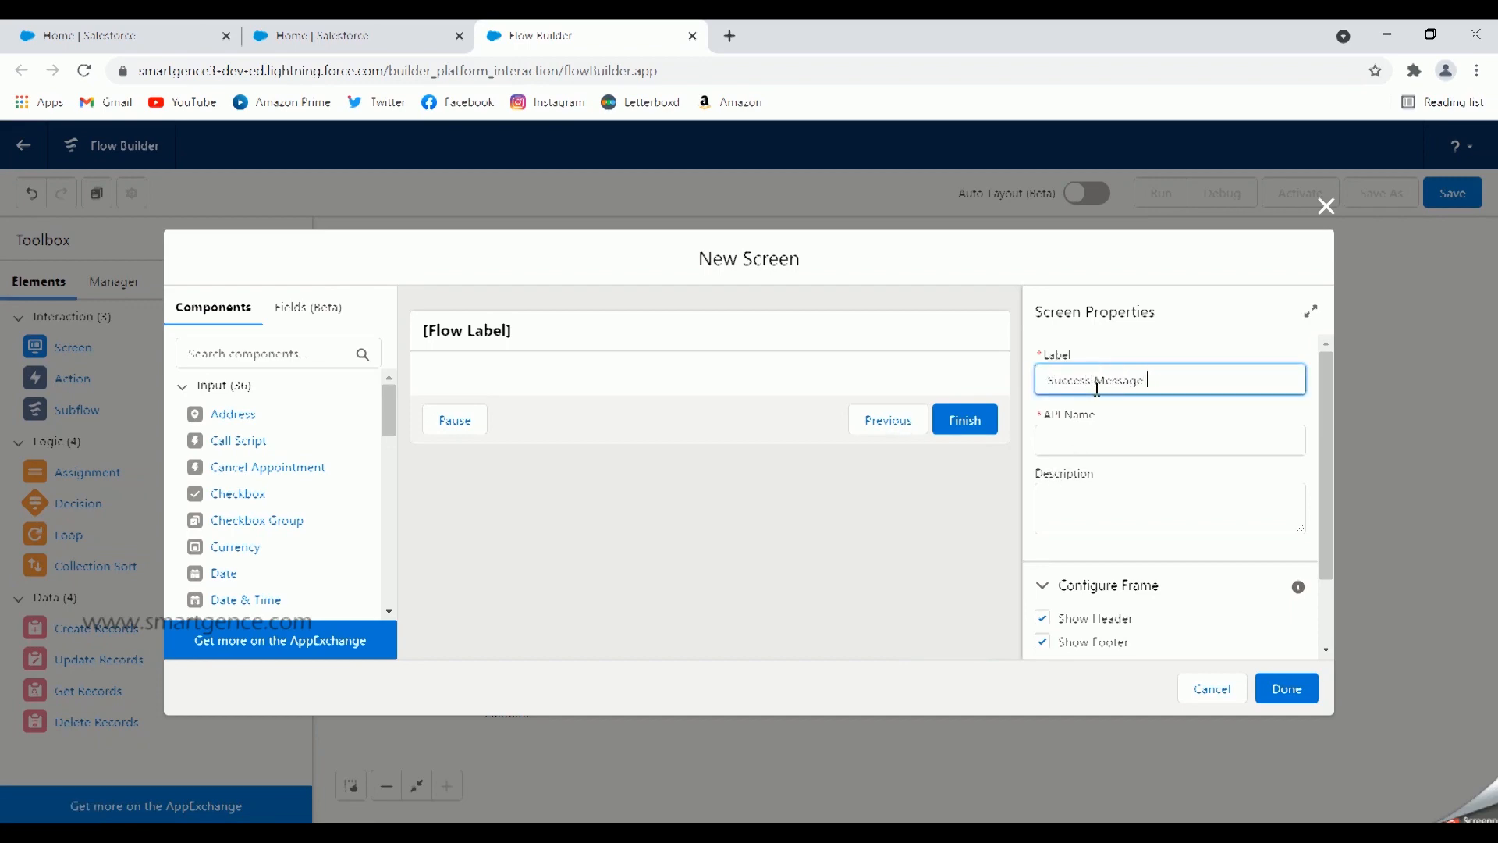
type(" Element")
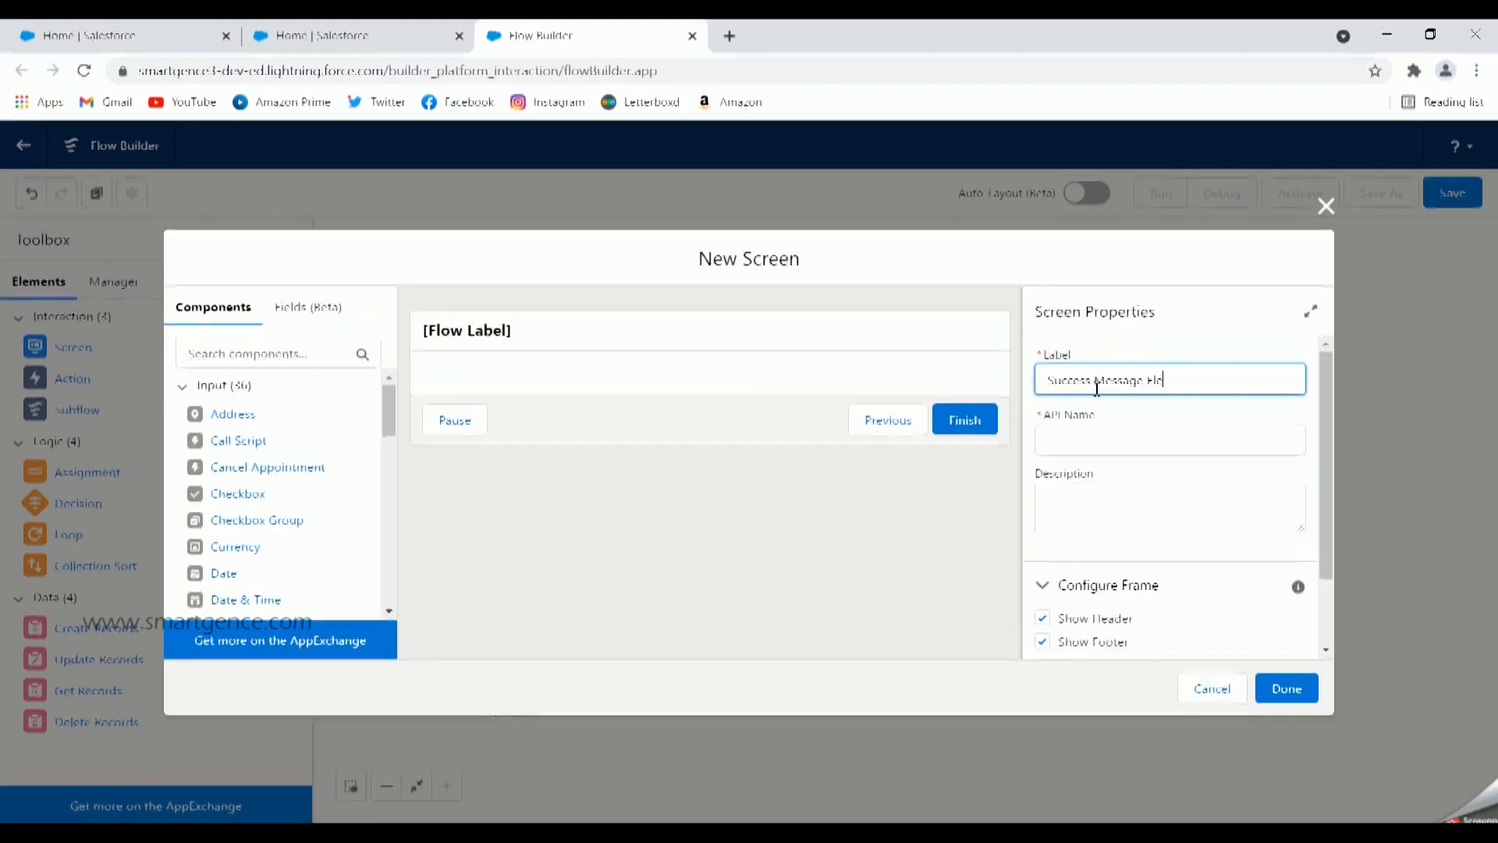
left_click(1121, 412)
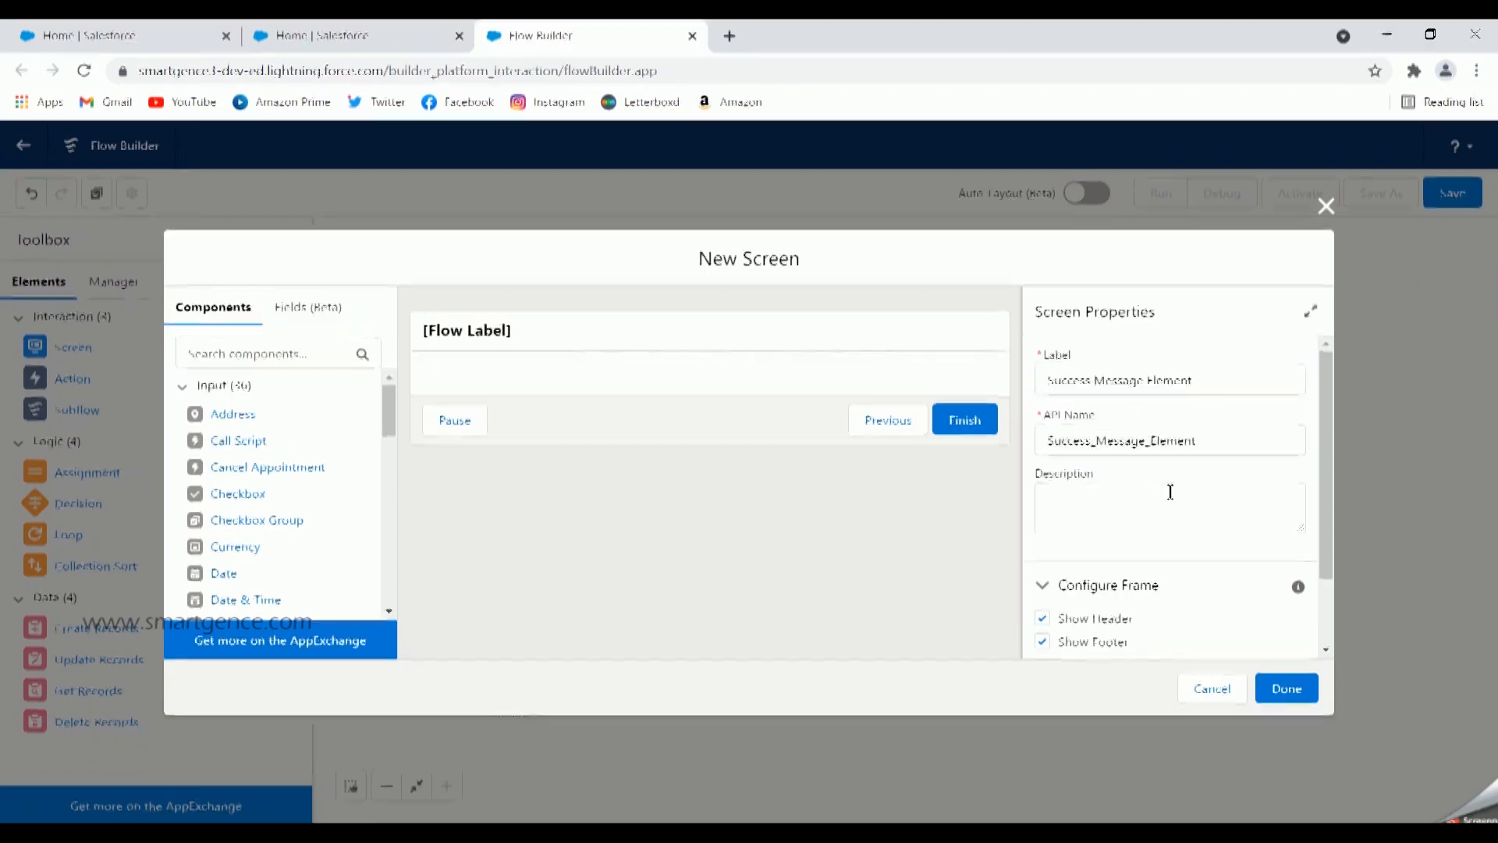
- Hide the header of the Success Message Element screen and add a Display Text component to it
scroll(1158, 534, "down", 2)
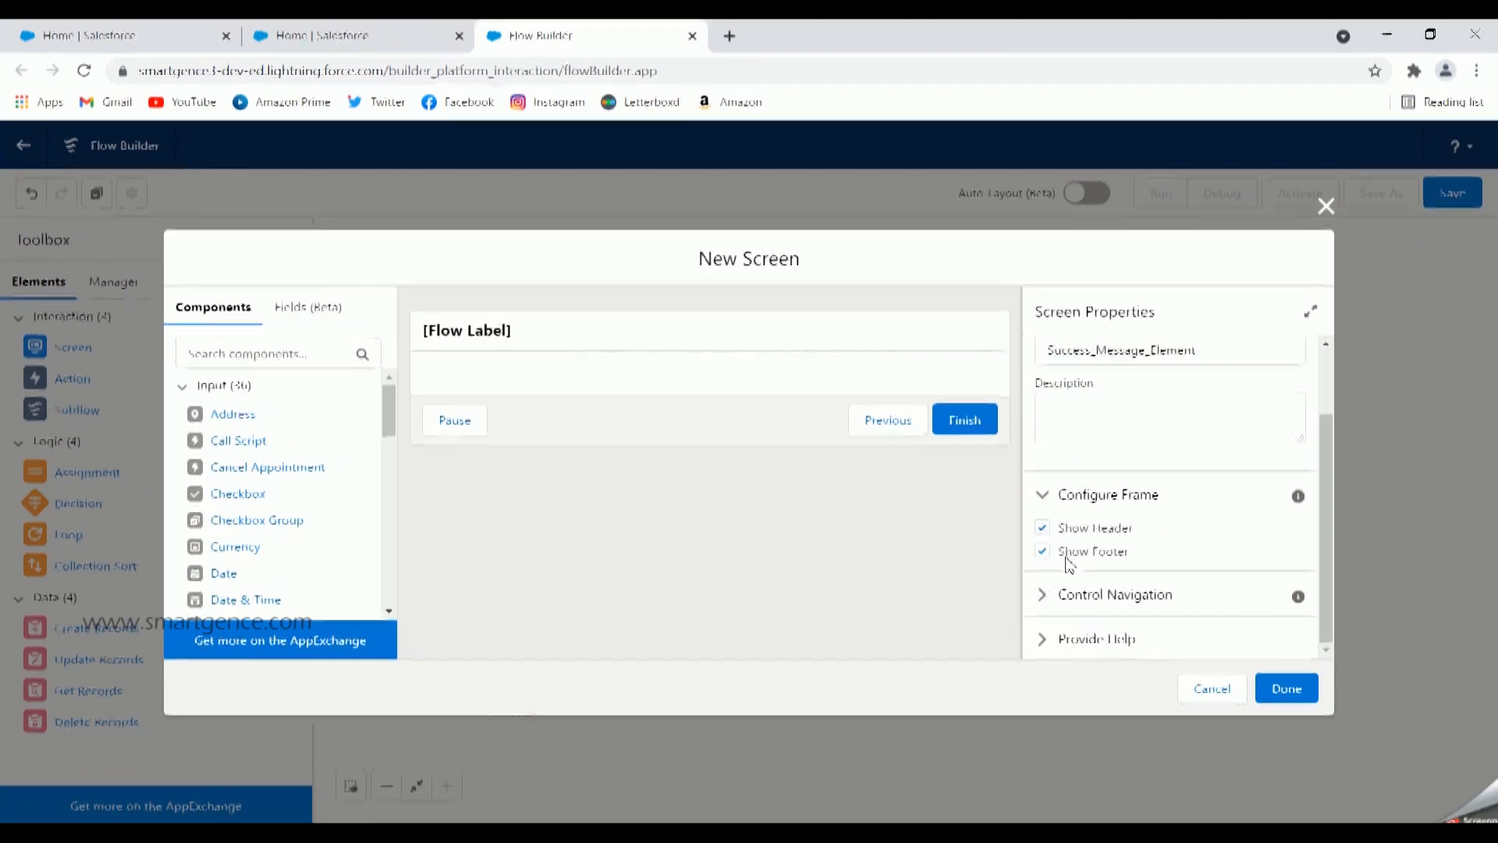
left_click(1042, 529)
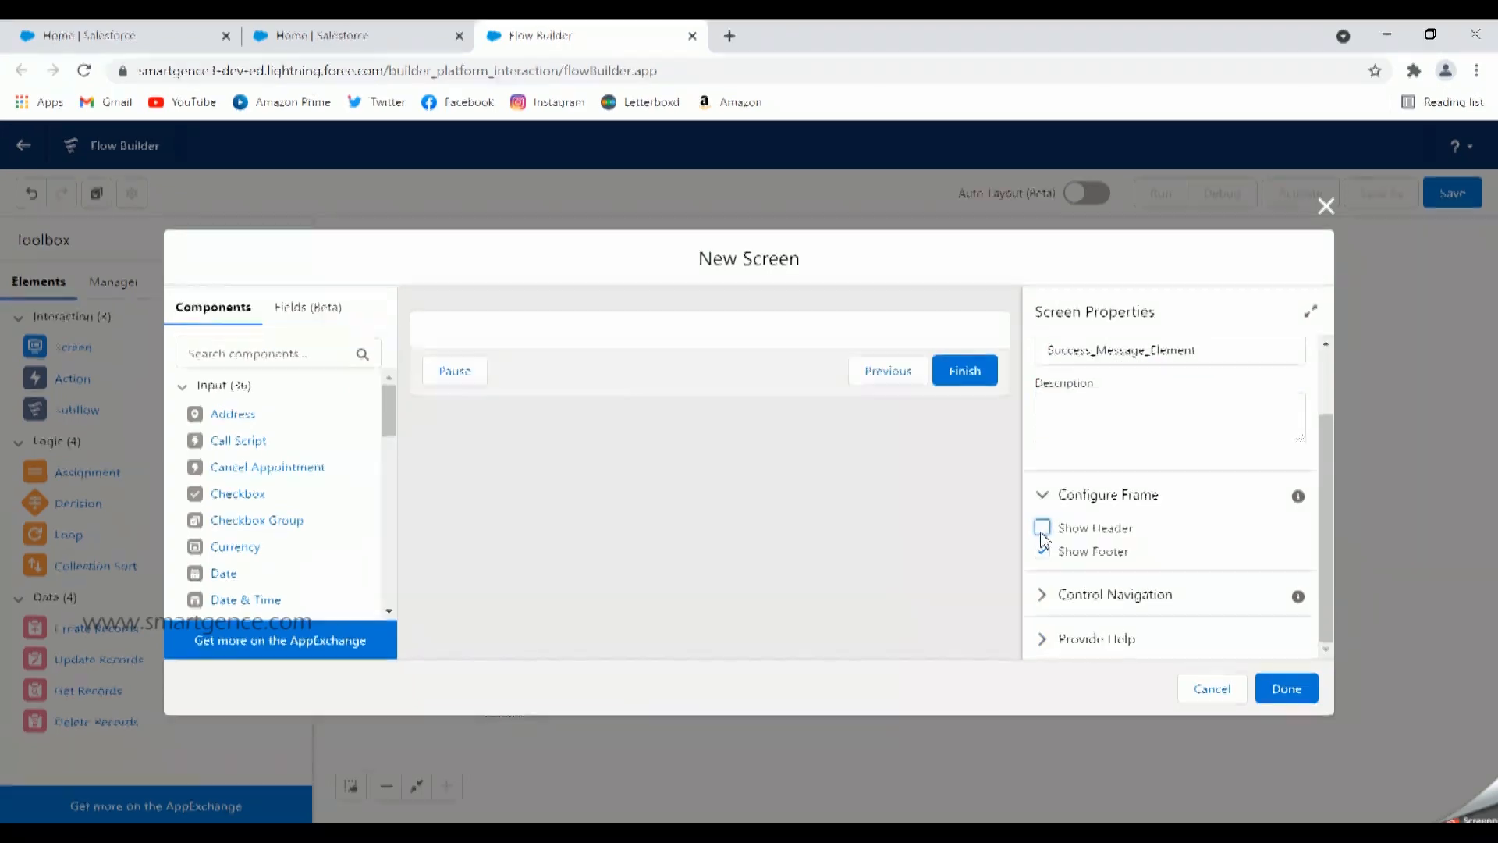
left_click(279, 357)
type("displ")
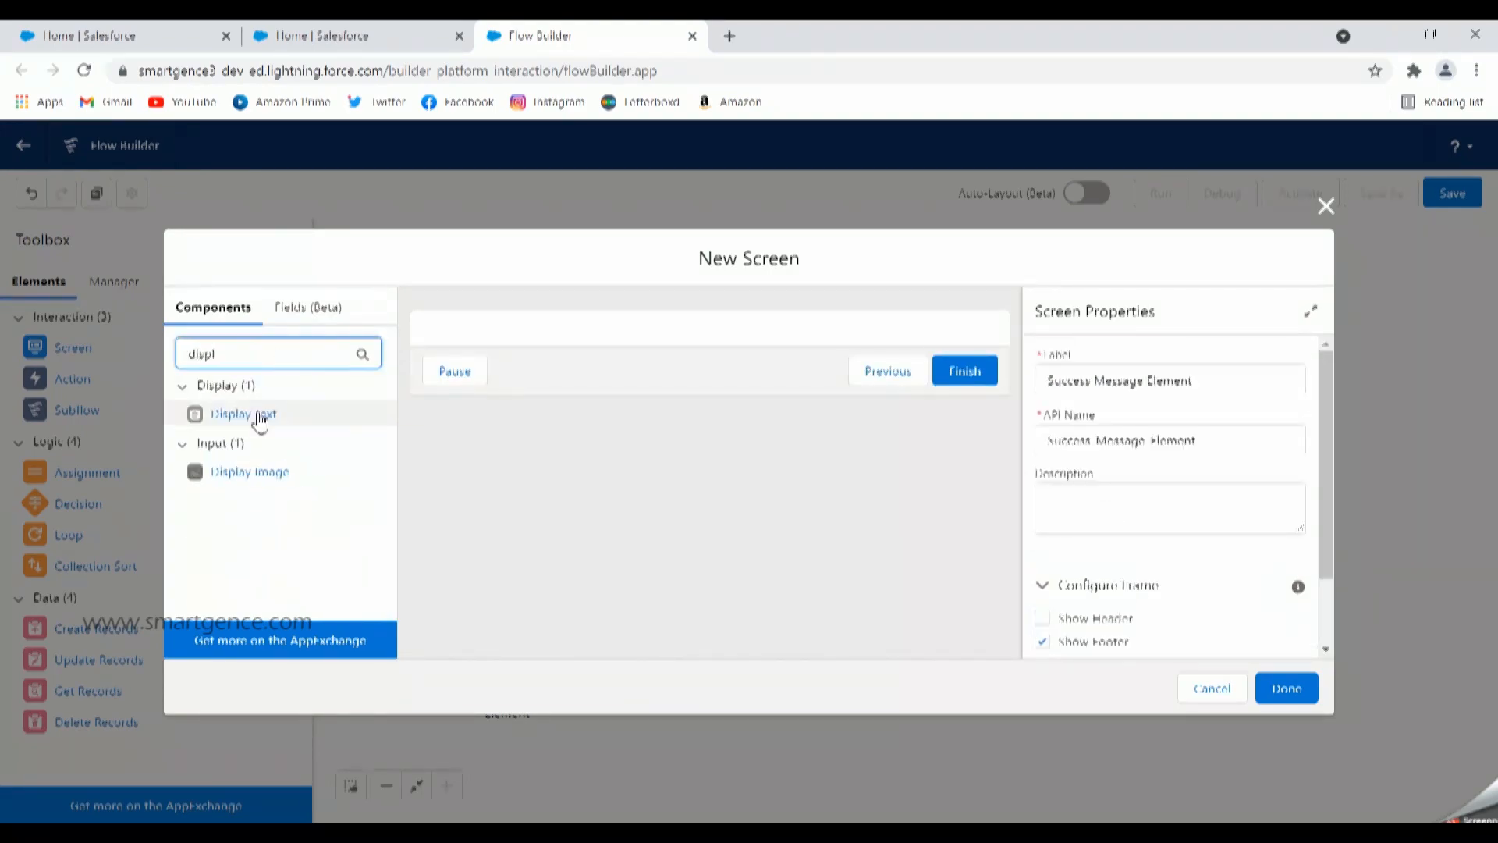
left_click_drag(260, 419, 521, 342)
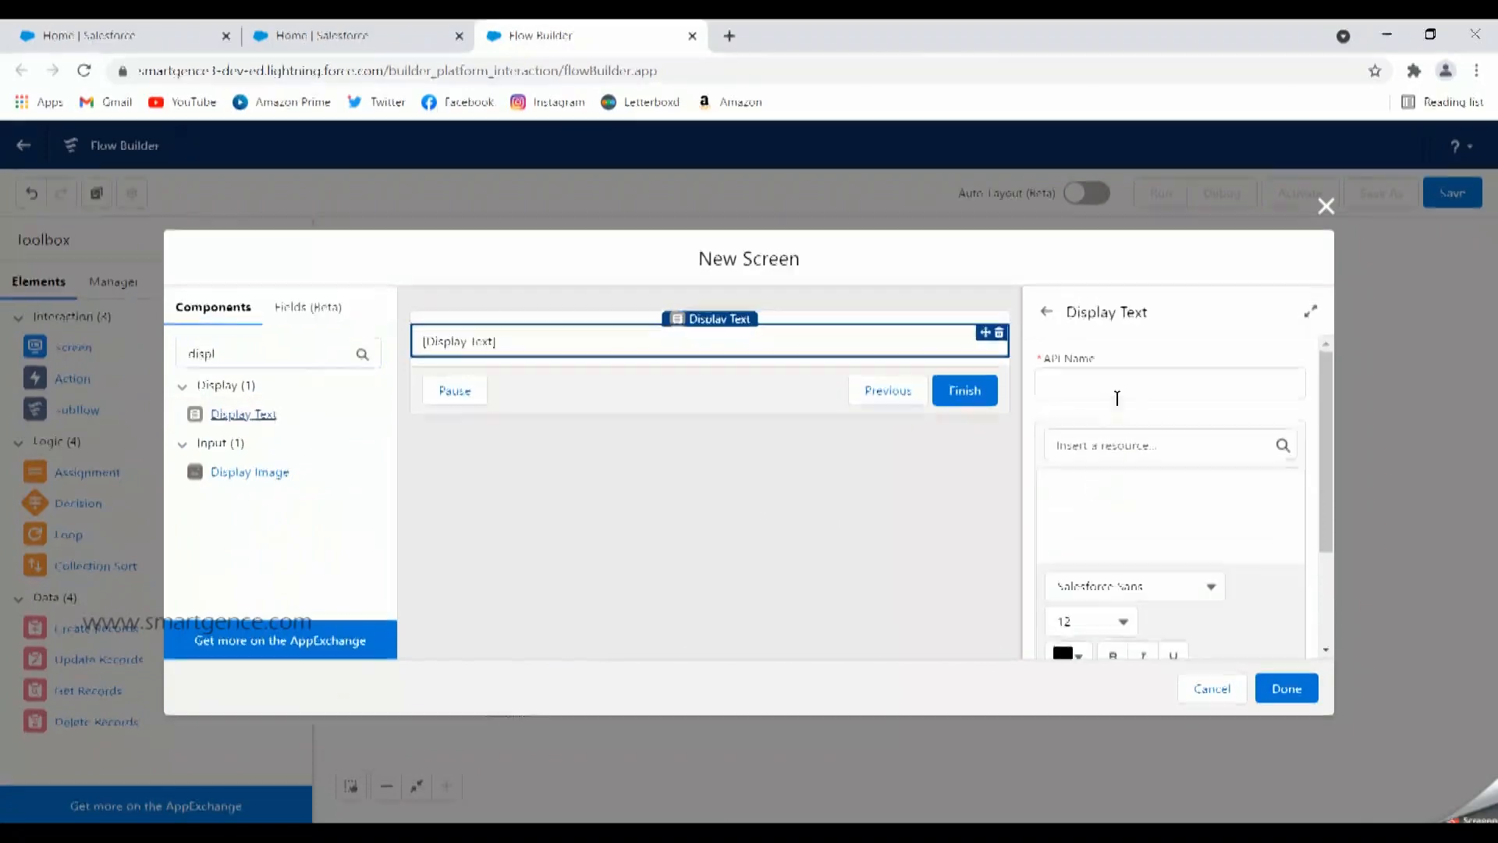
- Set the Display Text component's API name to SuccessMessageDisplayText, without spaces
left_click(1115, 390)
type("Succes")
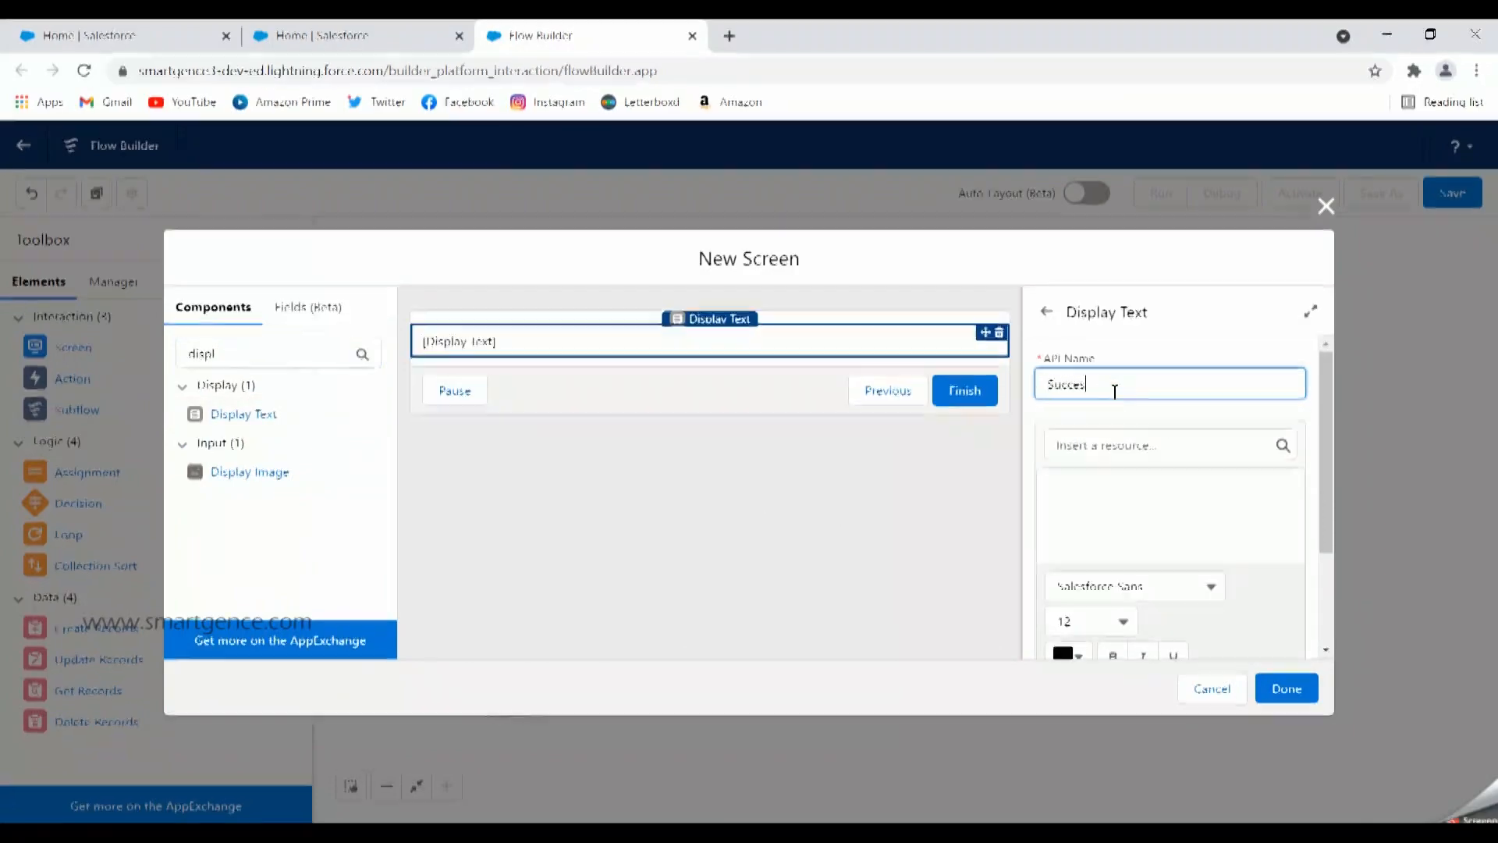
type("s Message Display")
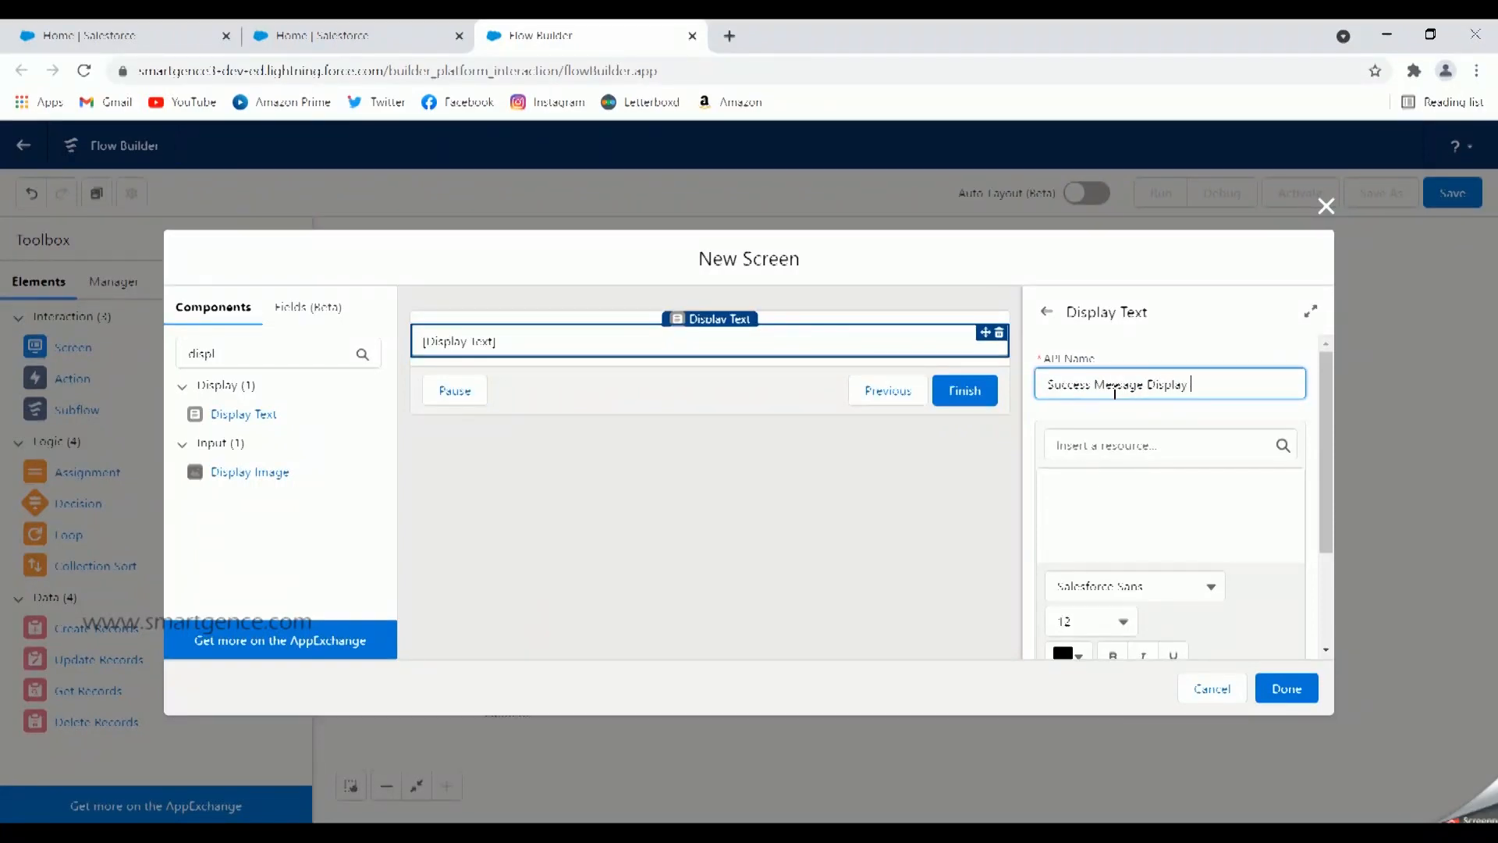
type(" Text")
left_click(1161, 355)
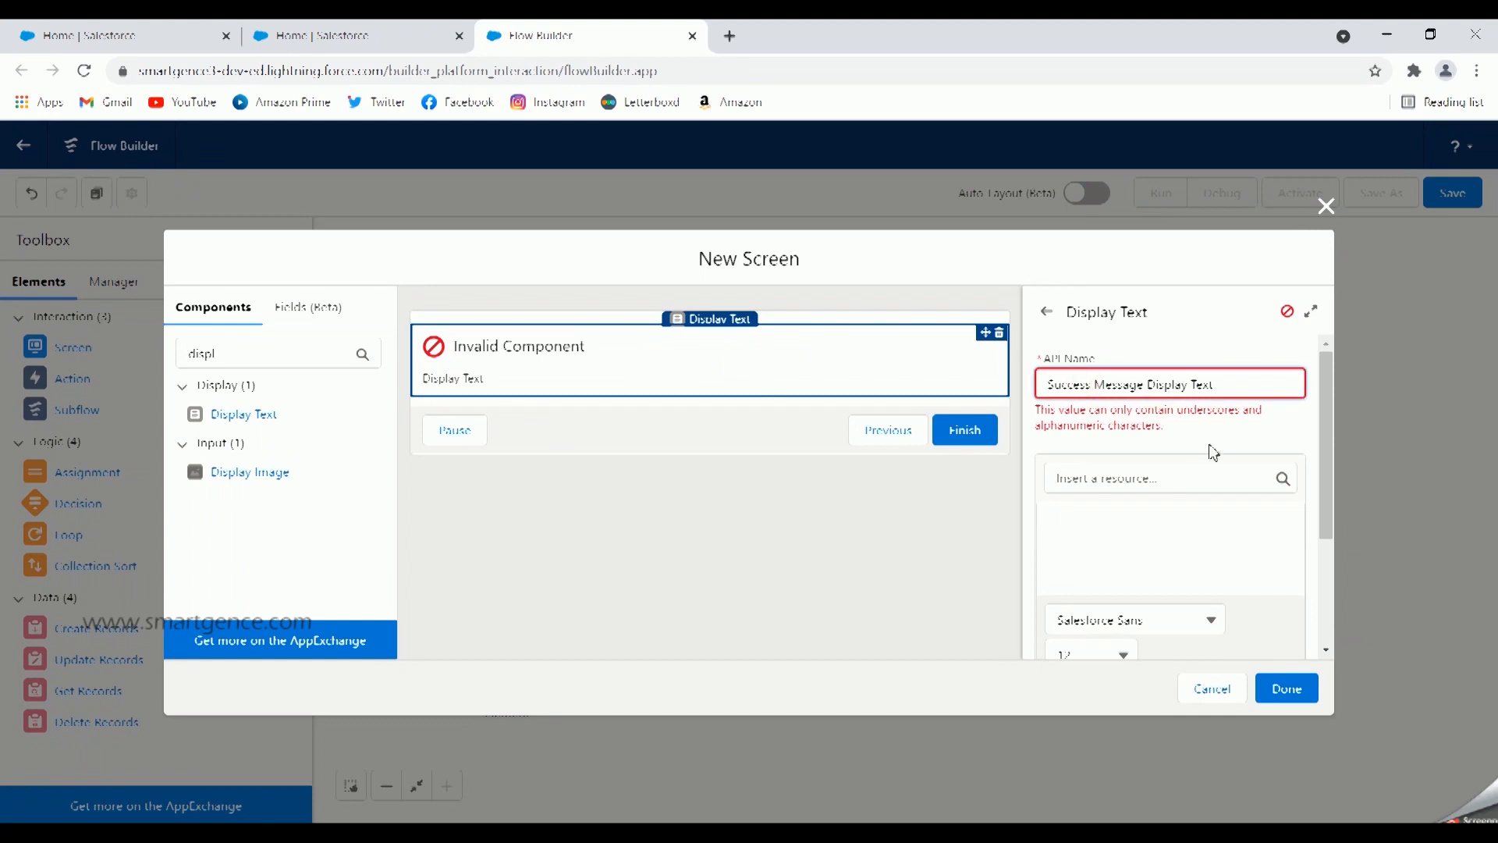
key("BackSpace")
key("Right")
key("Right")
key("Right")
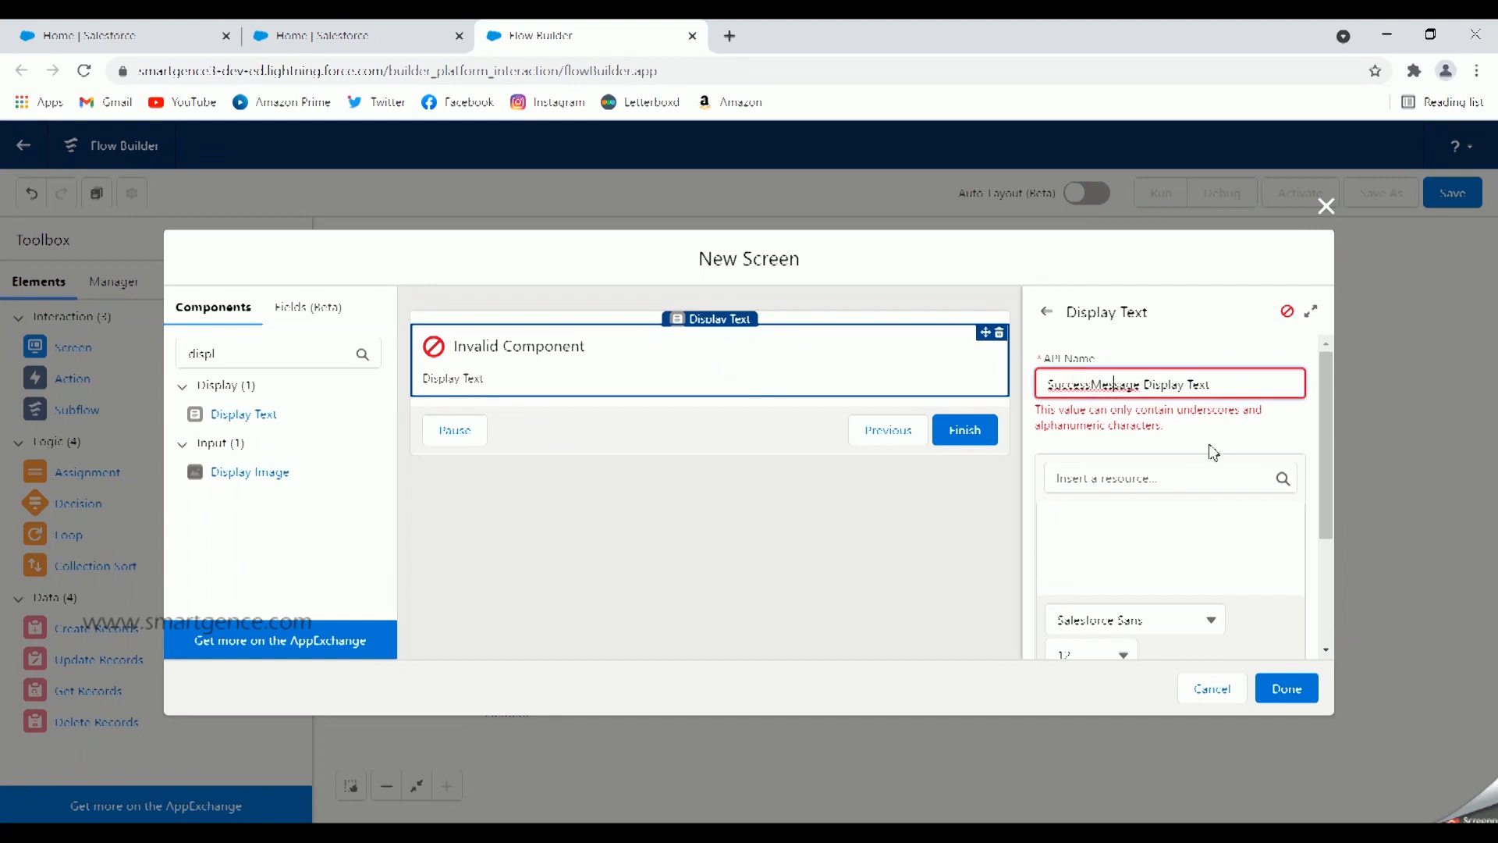
key("BackSpace")
key("BackSpace")
key("Tab")
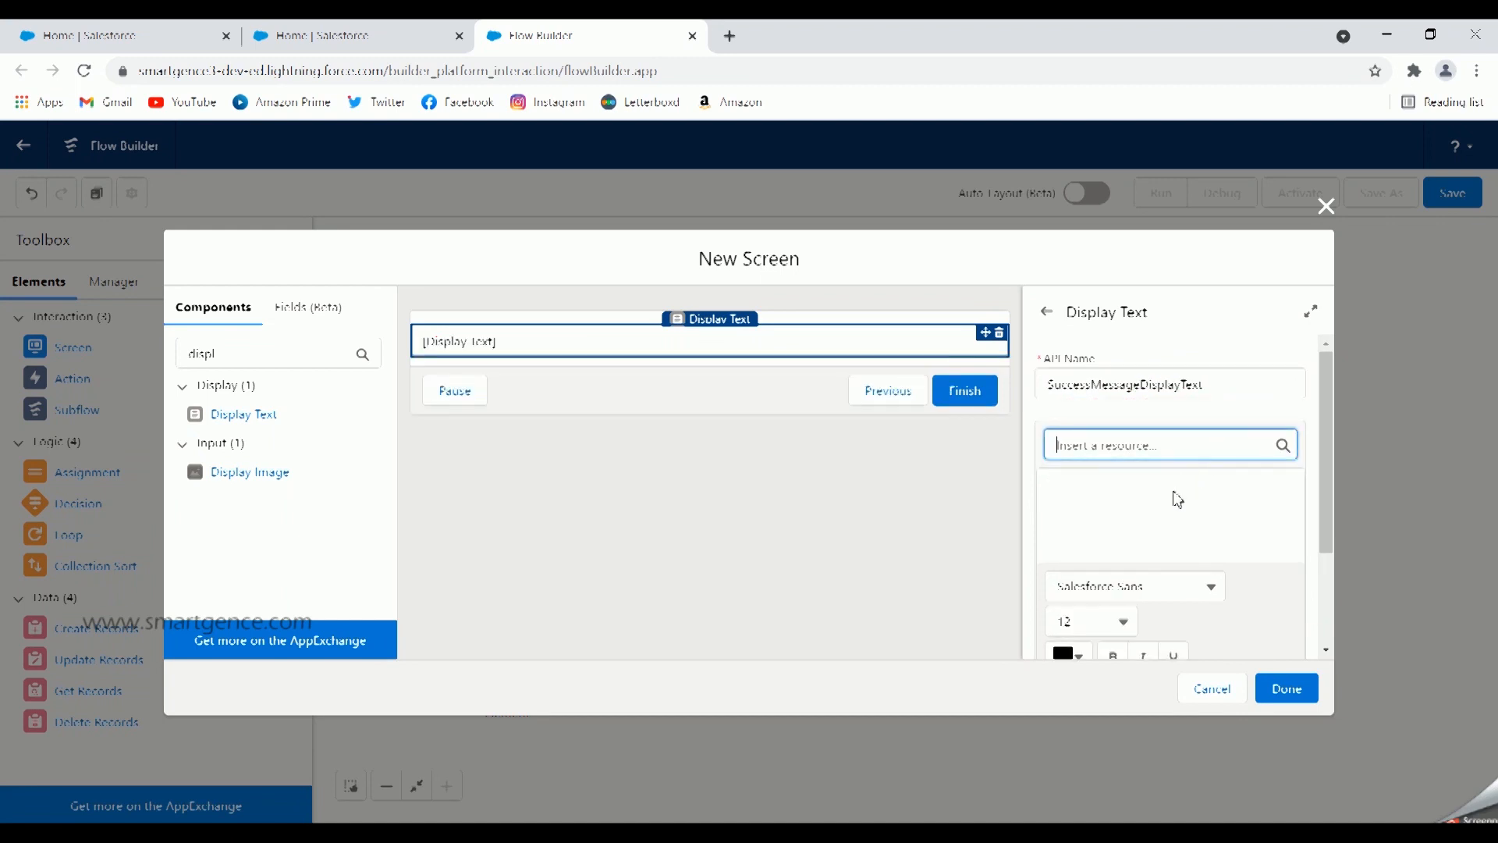
- Enter "Contact record created successfully!!" as the content of the Display Text component
left_click(1177, 500)
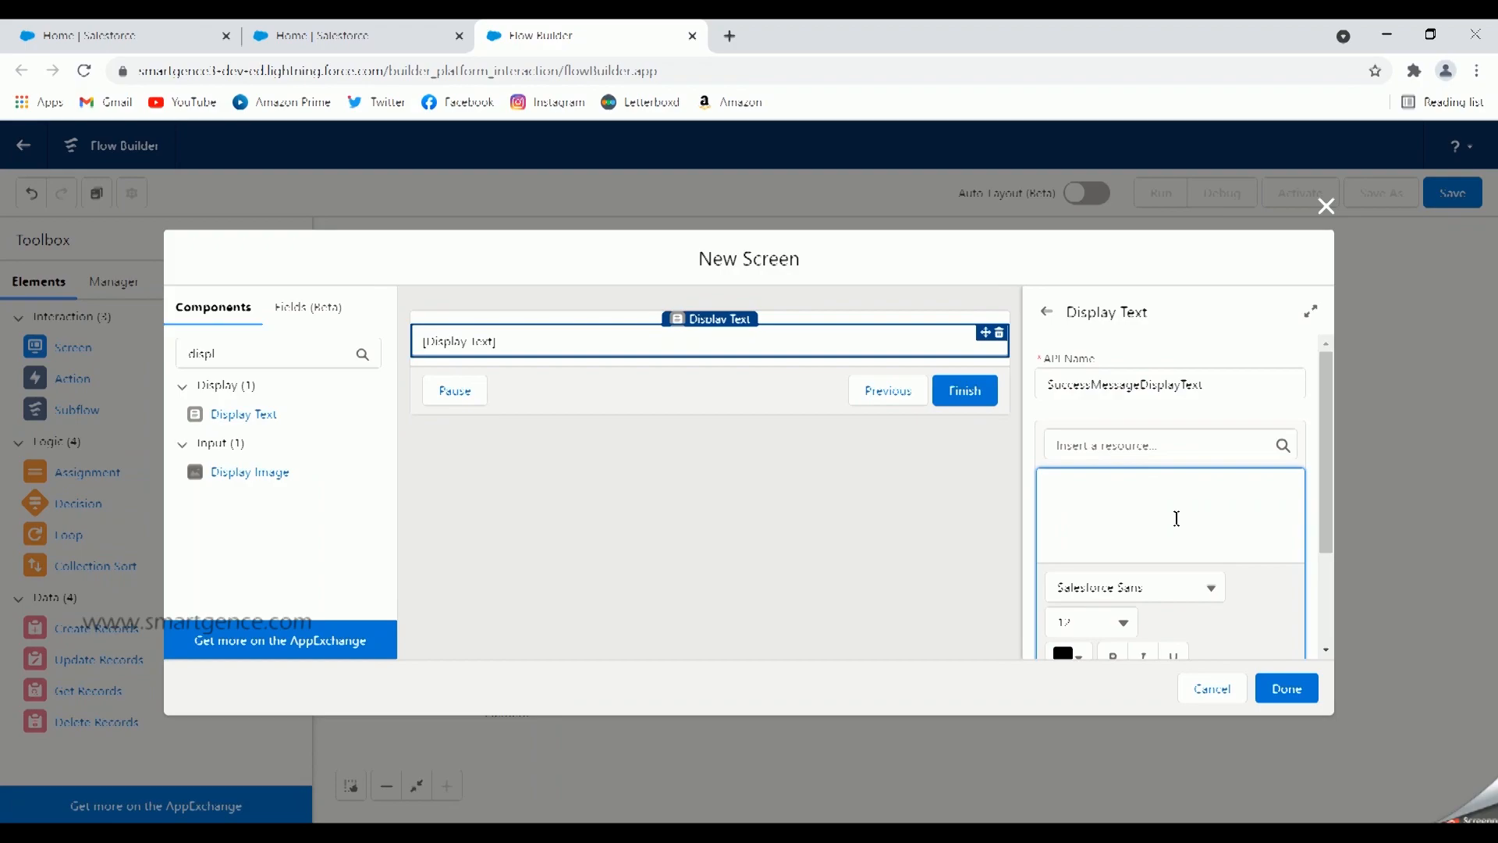
type("ontact record cre")
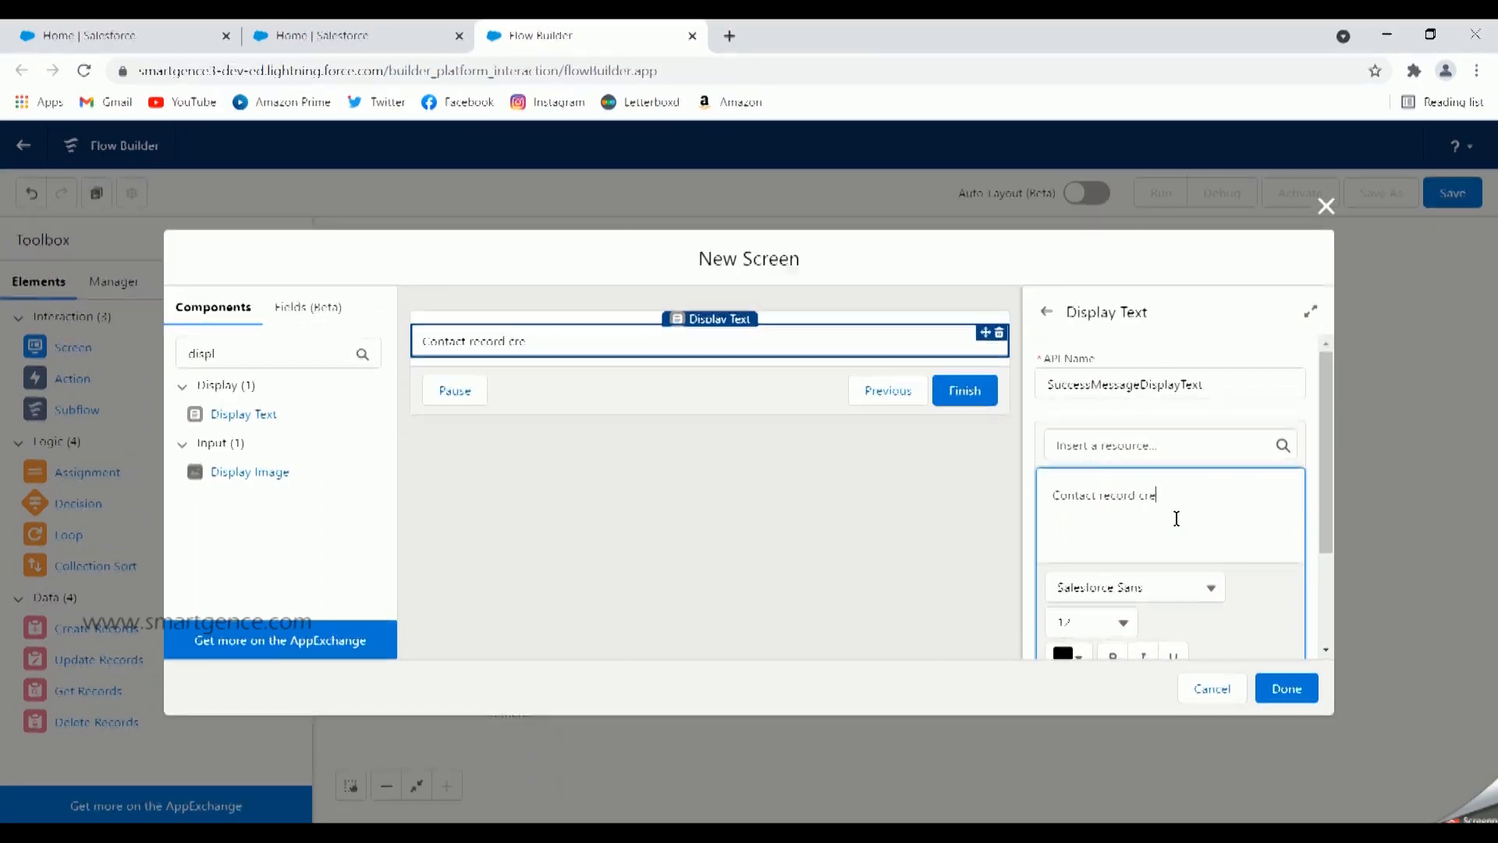
type("ated successfully!!")
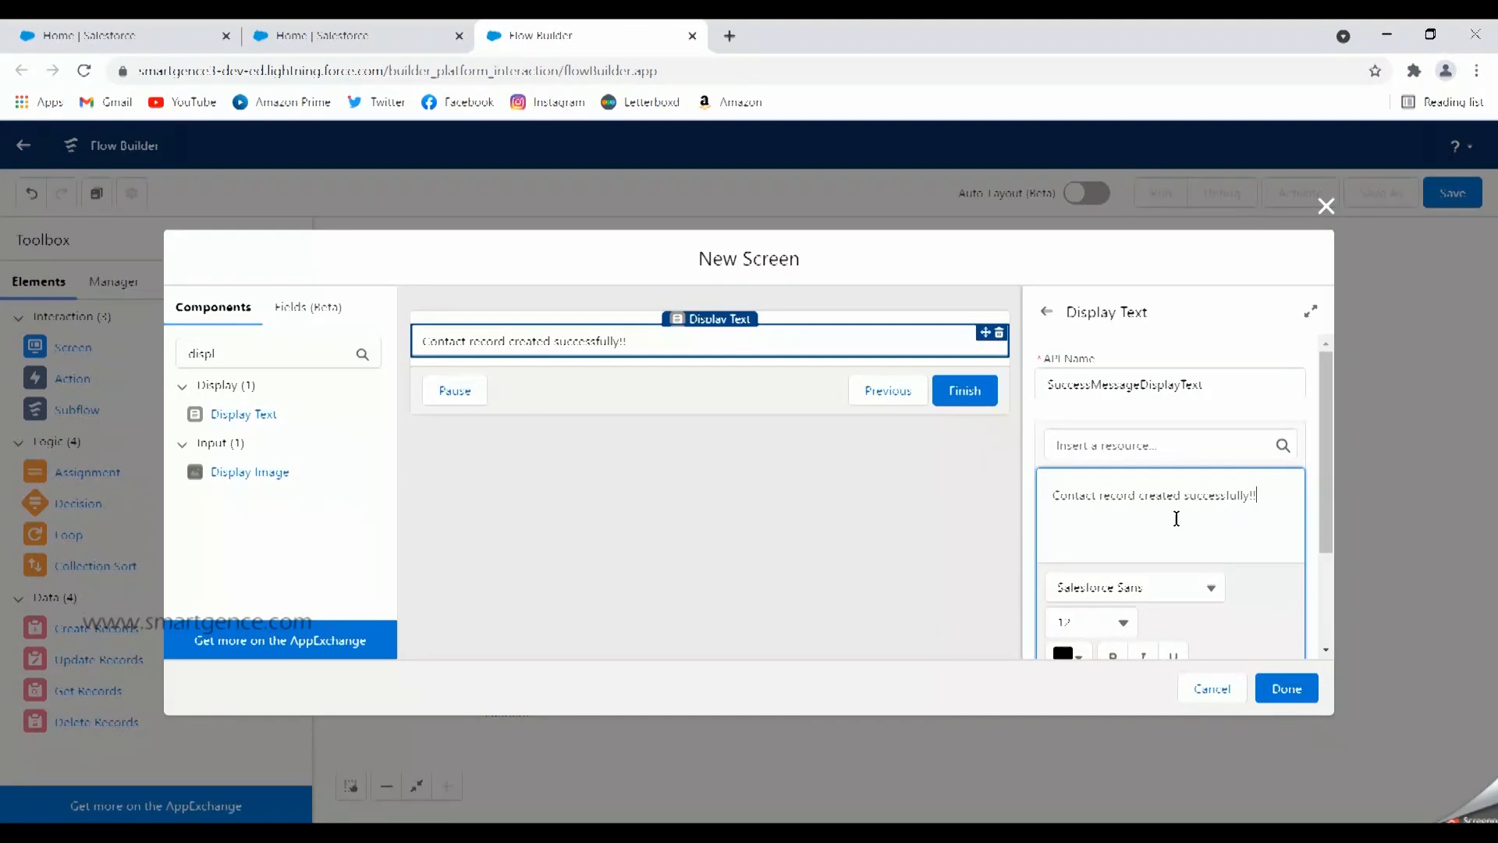
- Finish the Success Message Element screen and connect the Create Records element to it
left_click(806, 508)
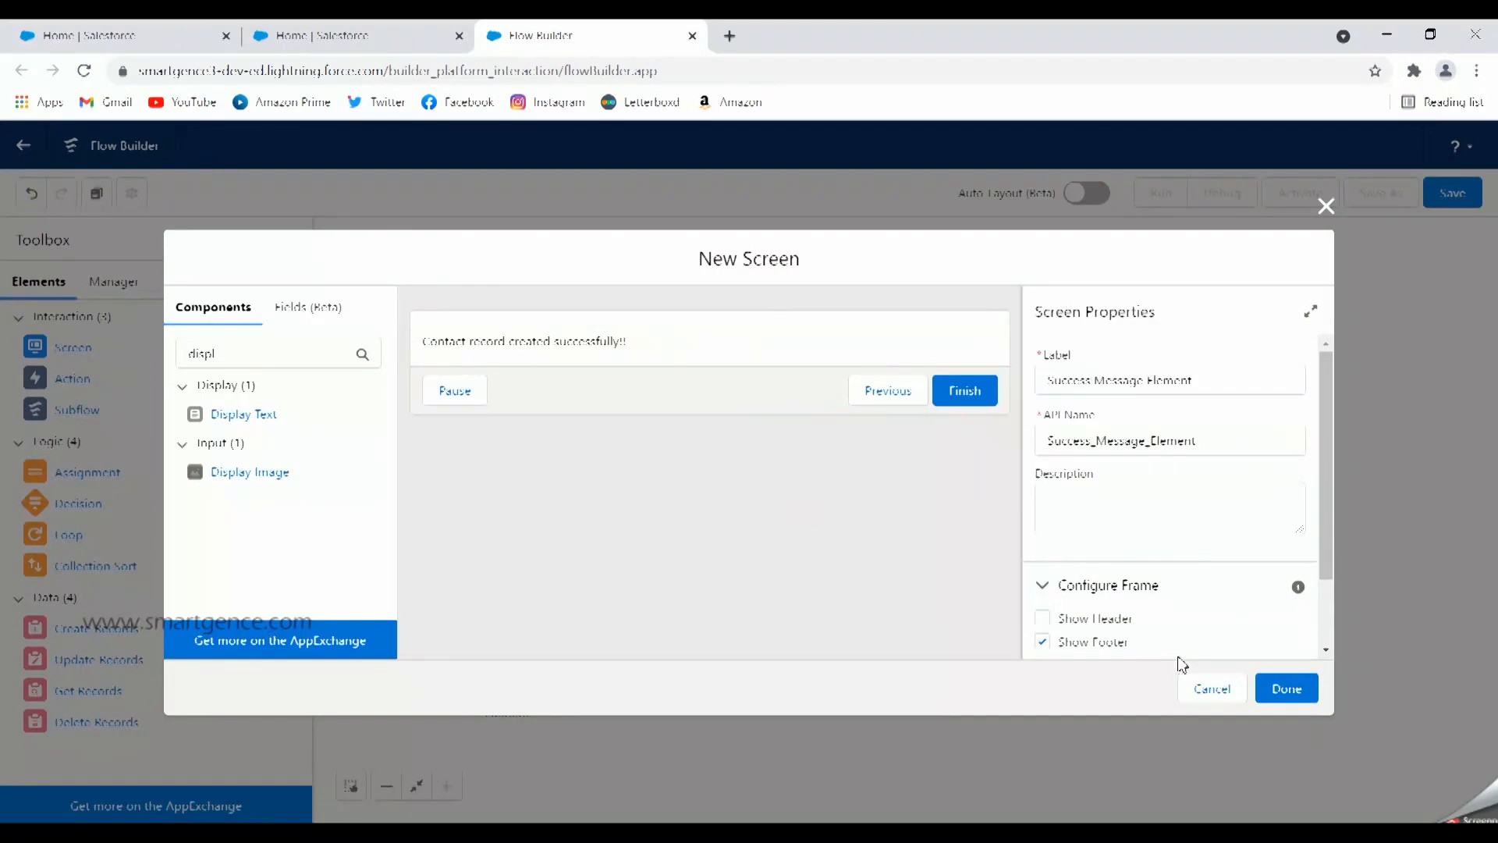
scroll(1197, 632, "down", 3)
left_click(800, 337)
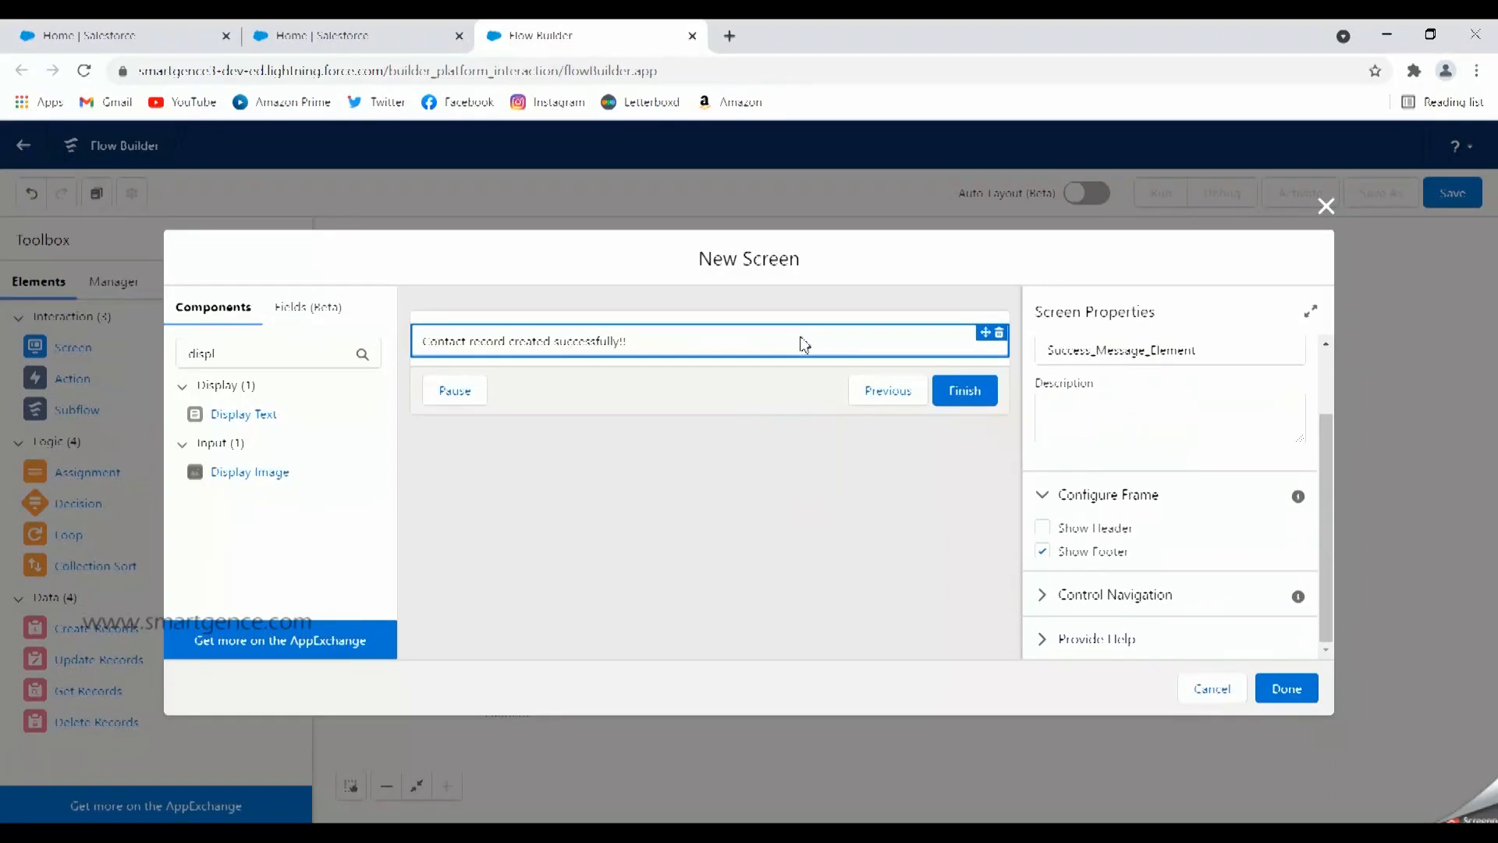
scroll(1094, 574, "down", 3)
left_click(576, 387)
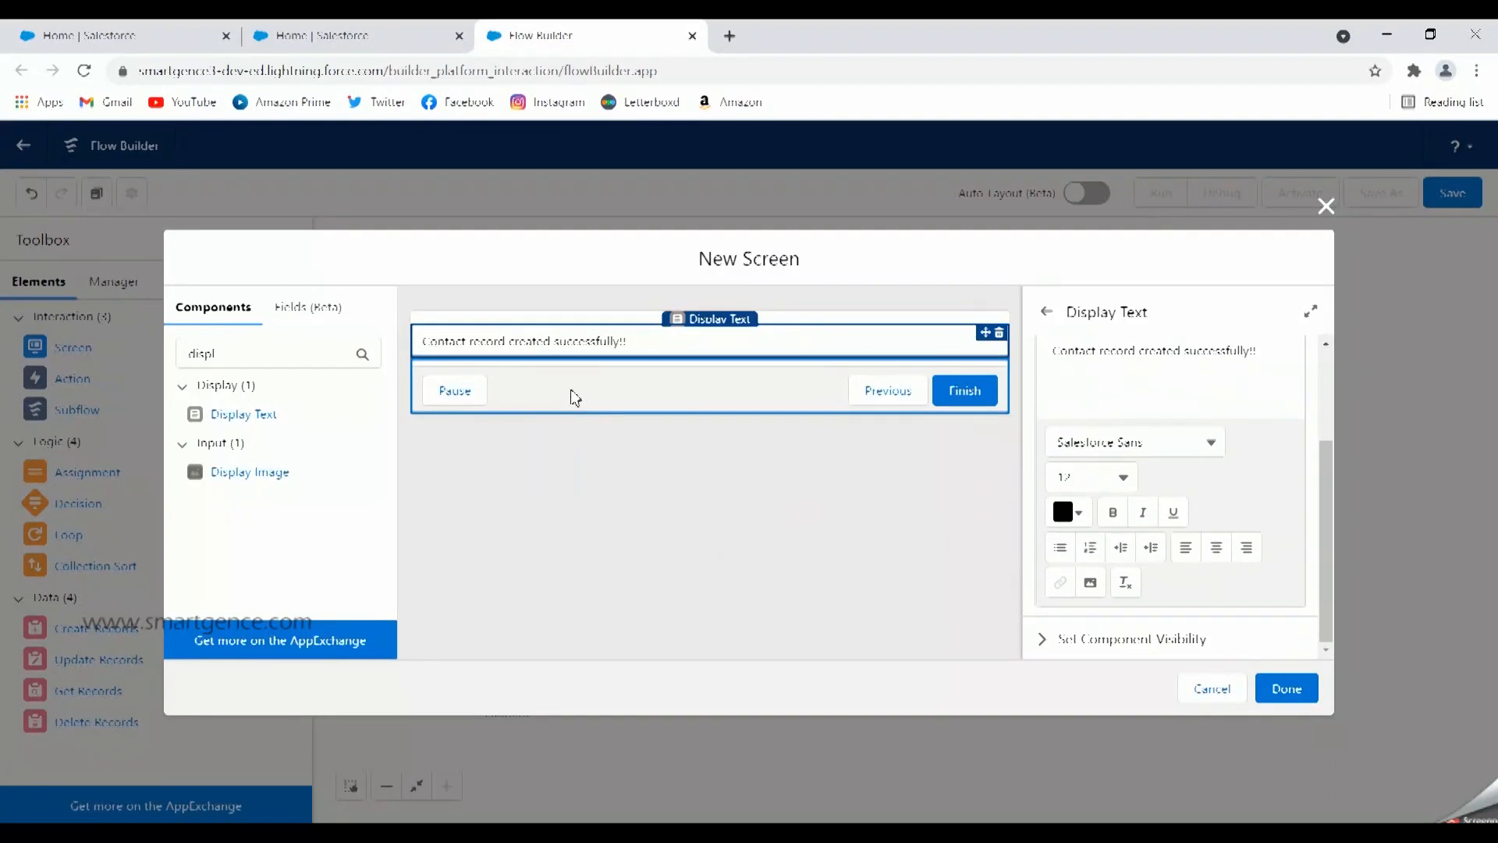
scroll(1175, 617, "down", 2)
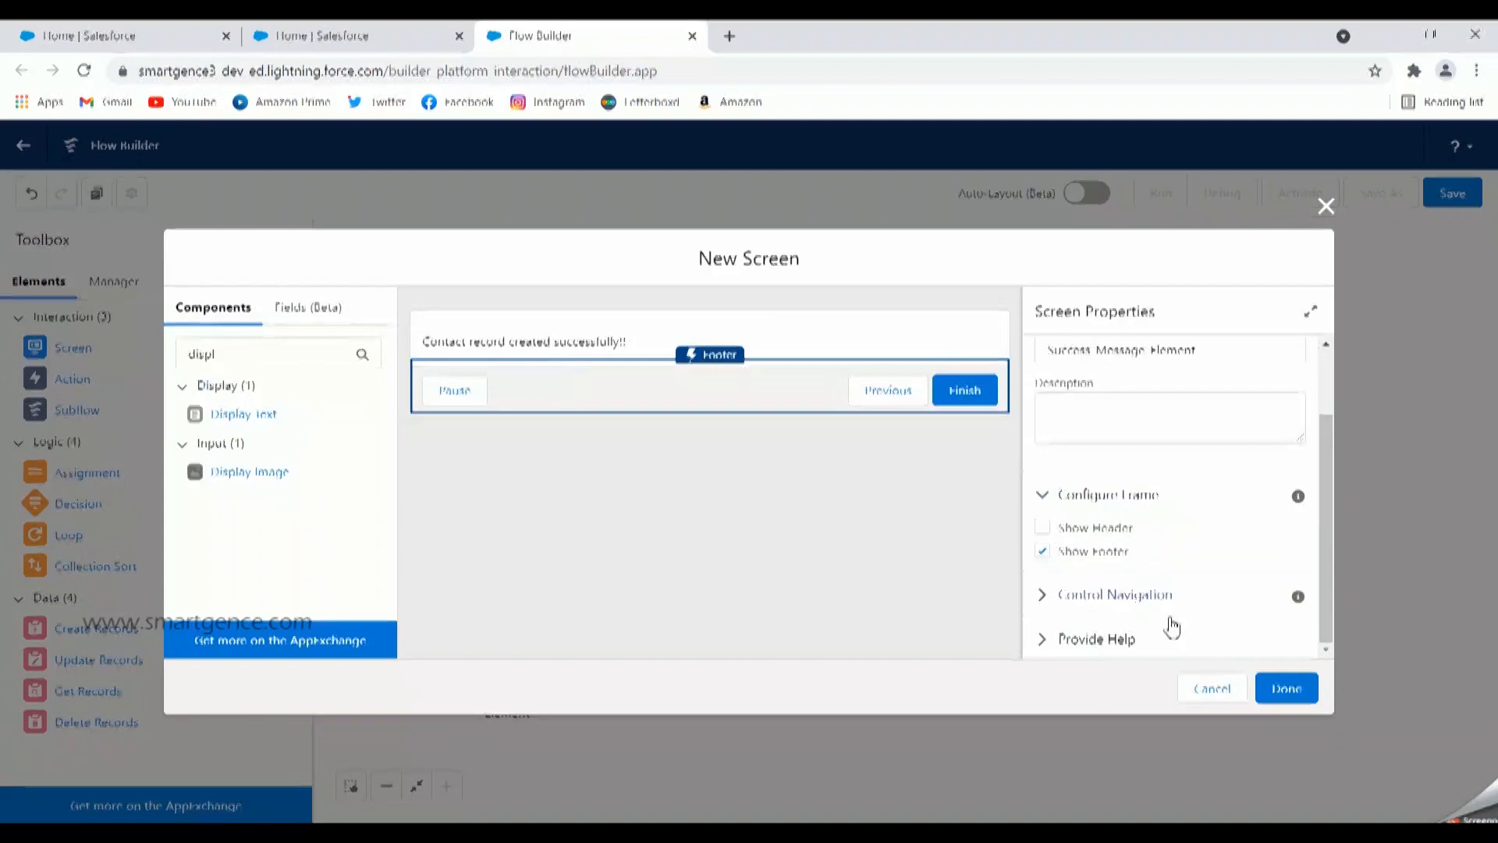
left_click(1278, 689)
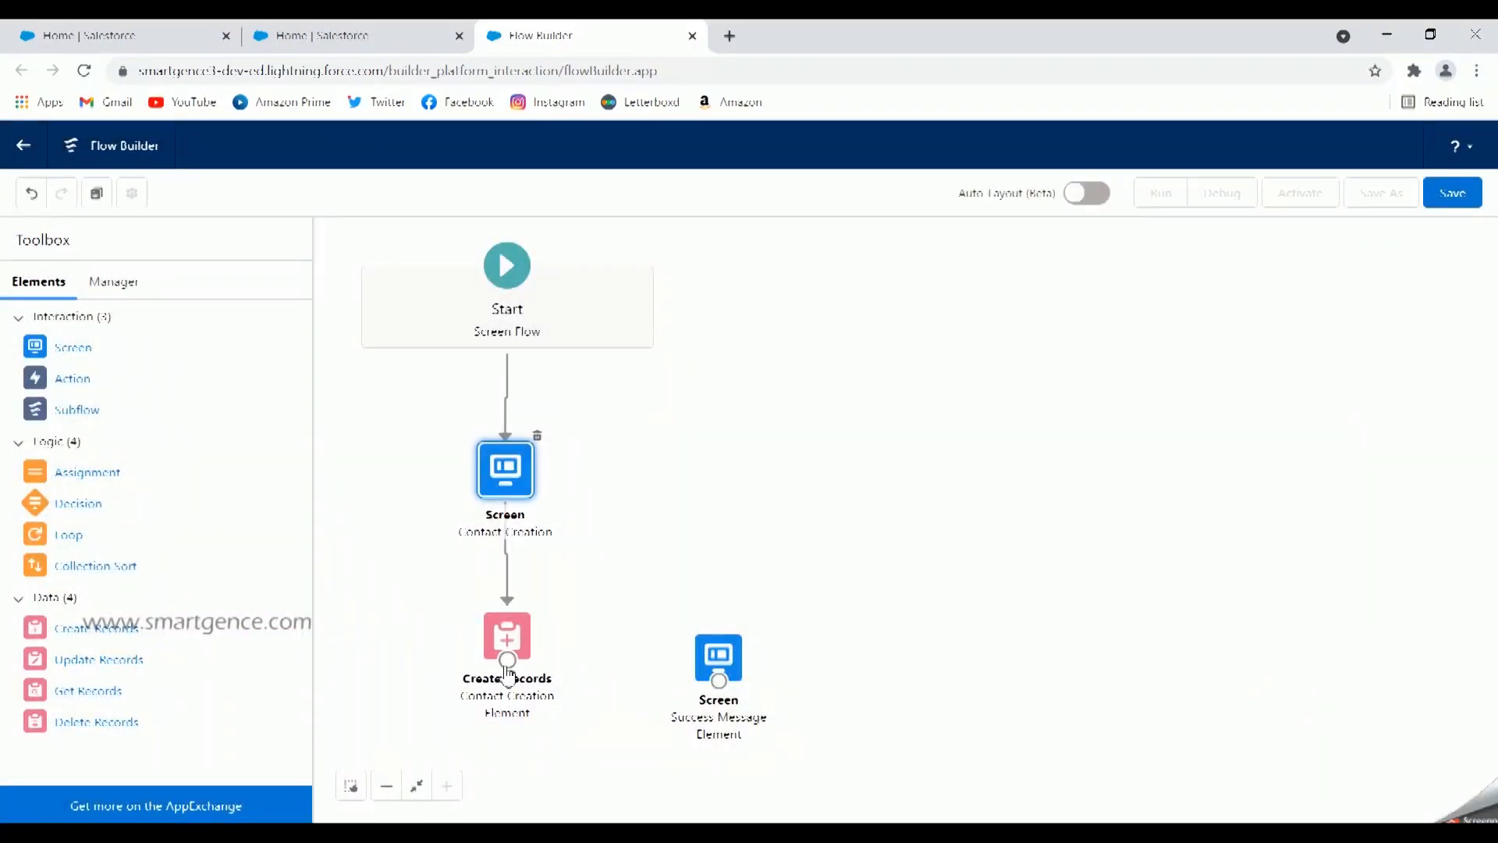
left_click_drag(508, 668, 716, 659)
- Save the flow with the label Contact Creation Flow and activate it
left_click(1453, 193)
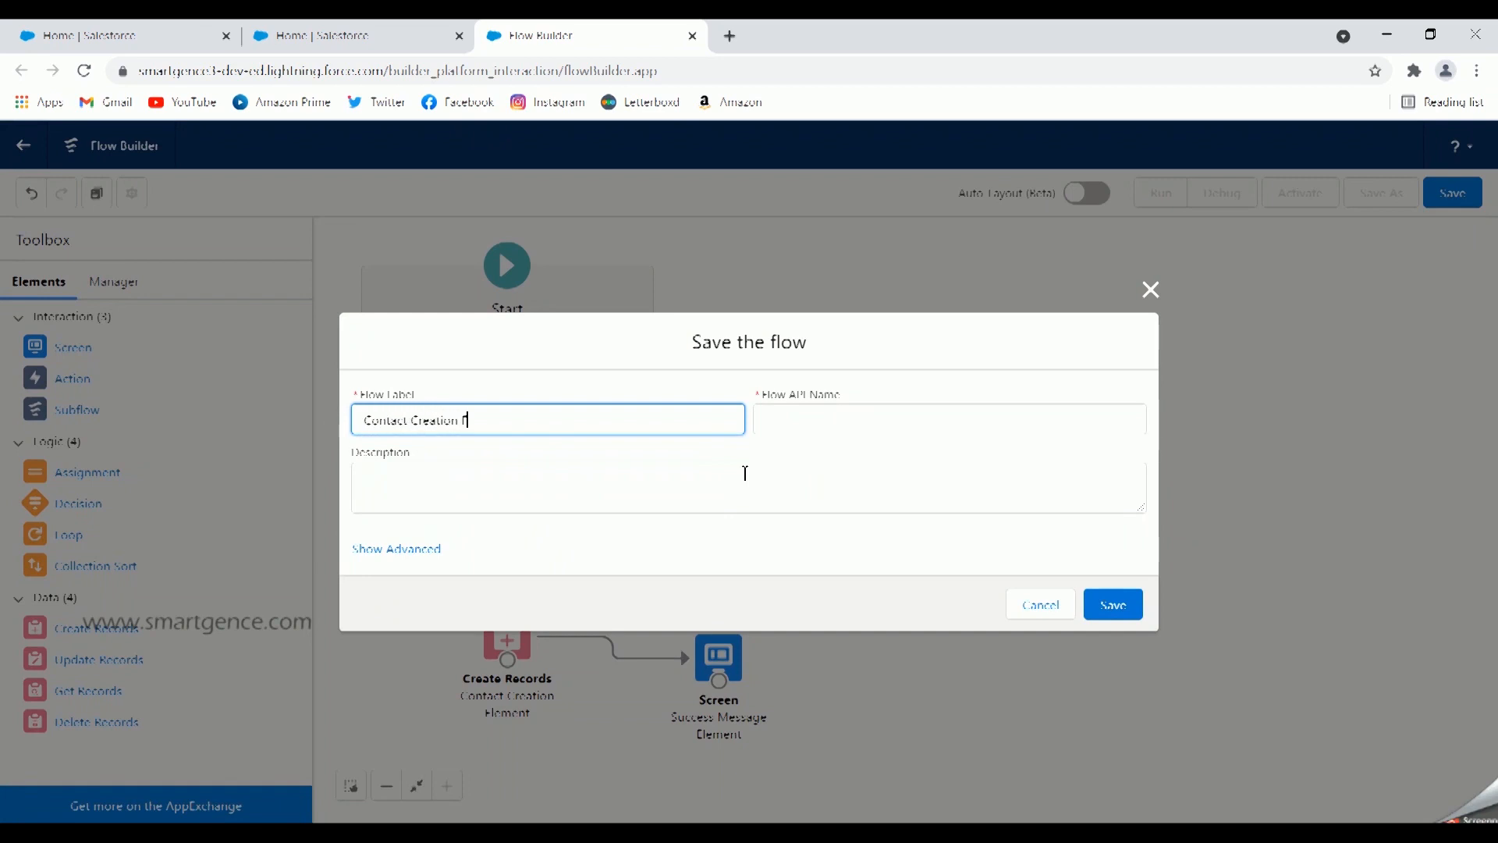
type("Contact Creation Flow")
left_click(987, 443)
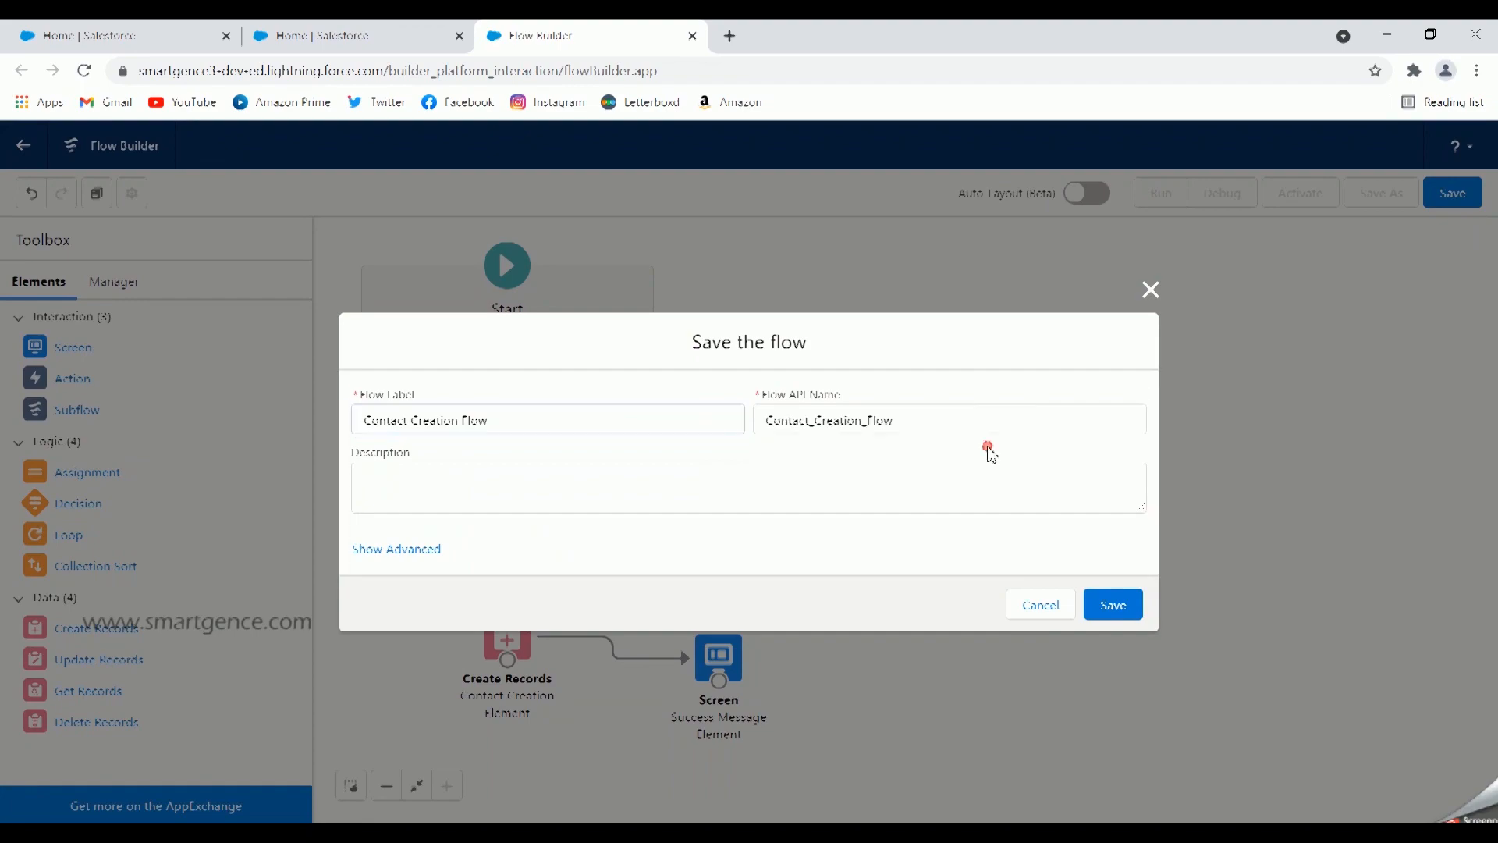
left_click(1111, 608)
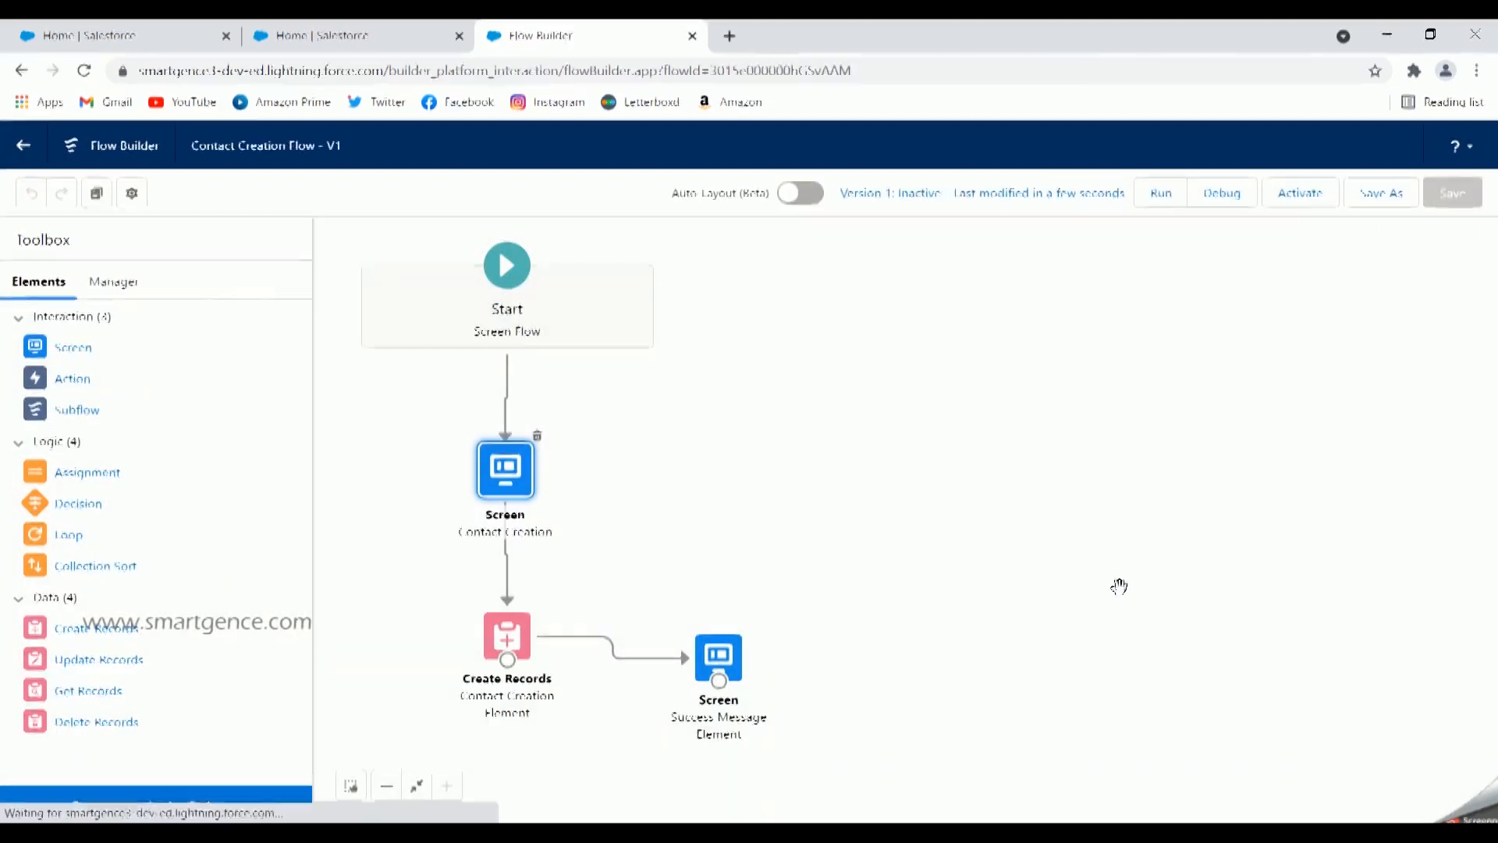
left_click(1333, 199)
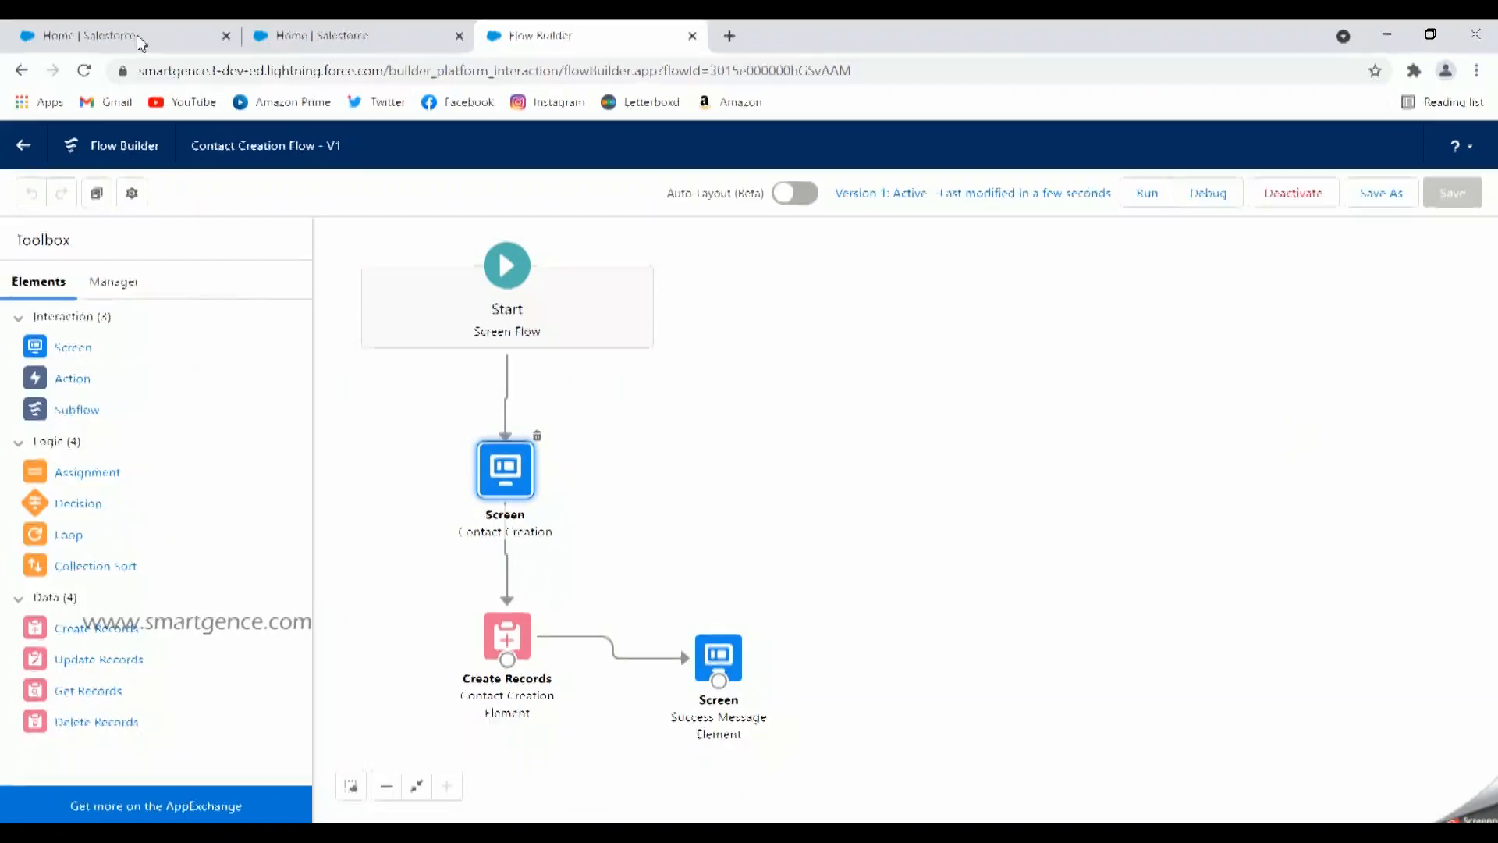
- Open the Accounts list from Setup in a new browser tab and close the two Salesforce Home tabs
left_click(296, 33)
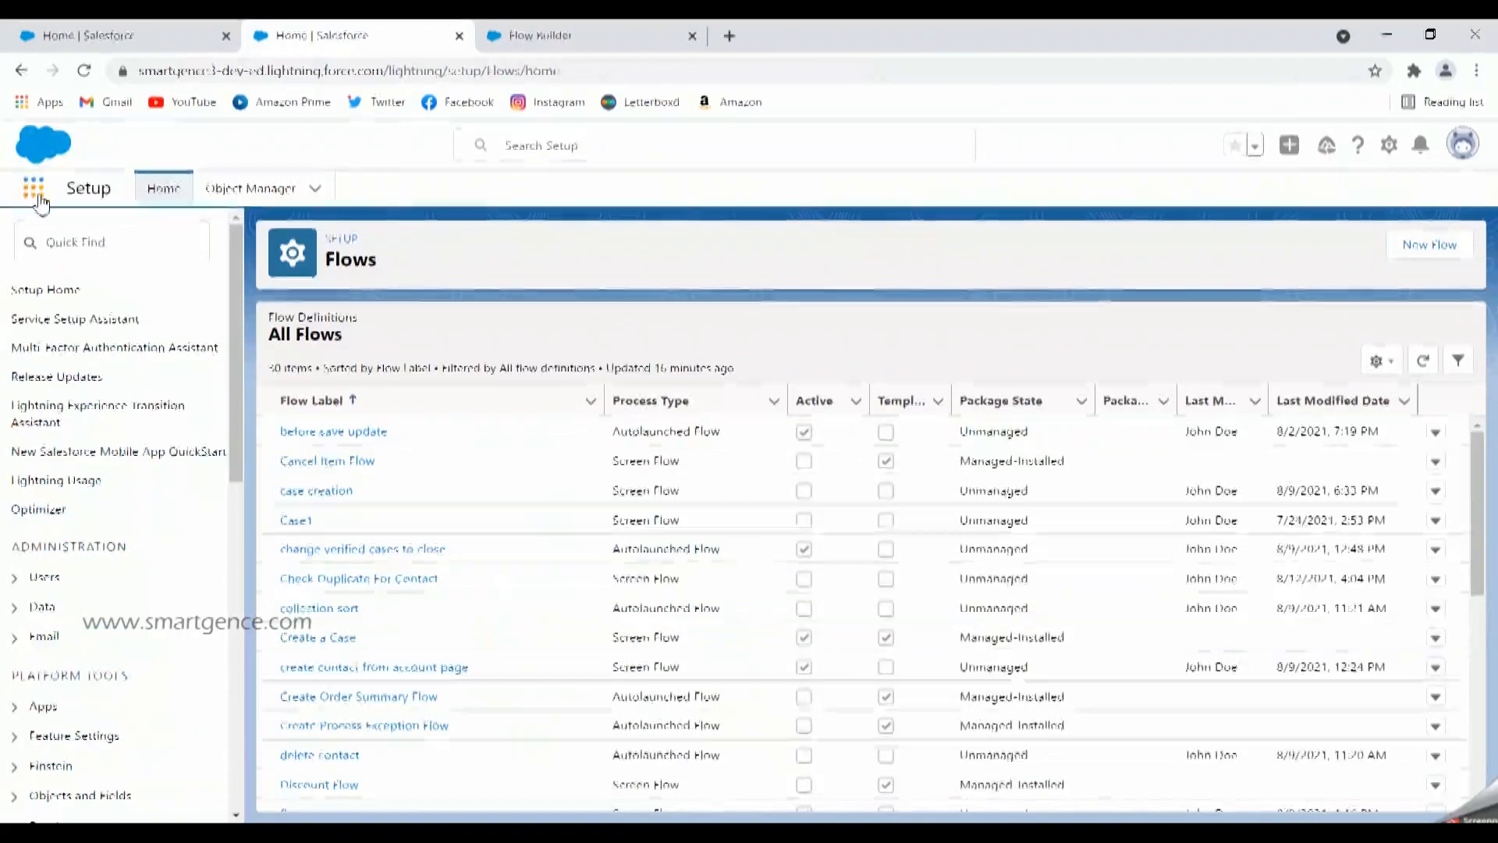
left_click(34, 190)
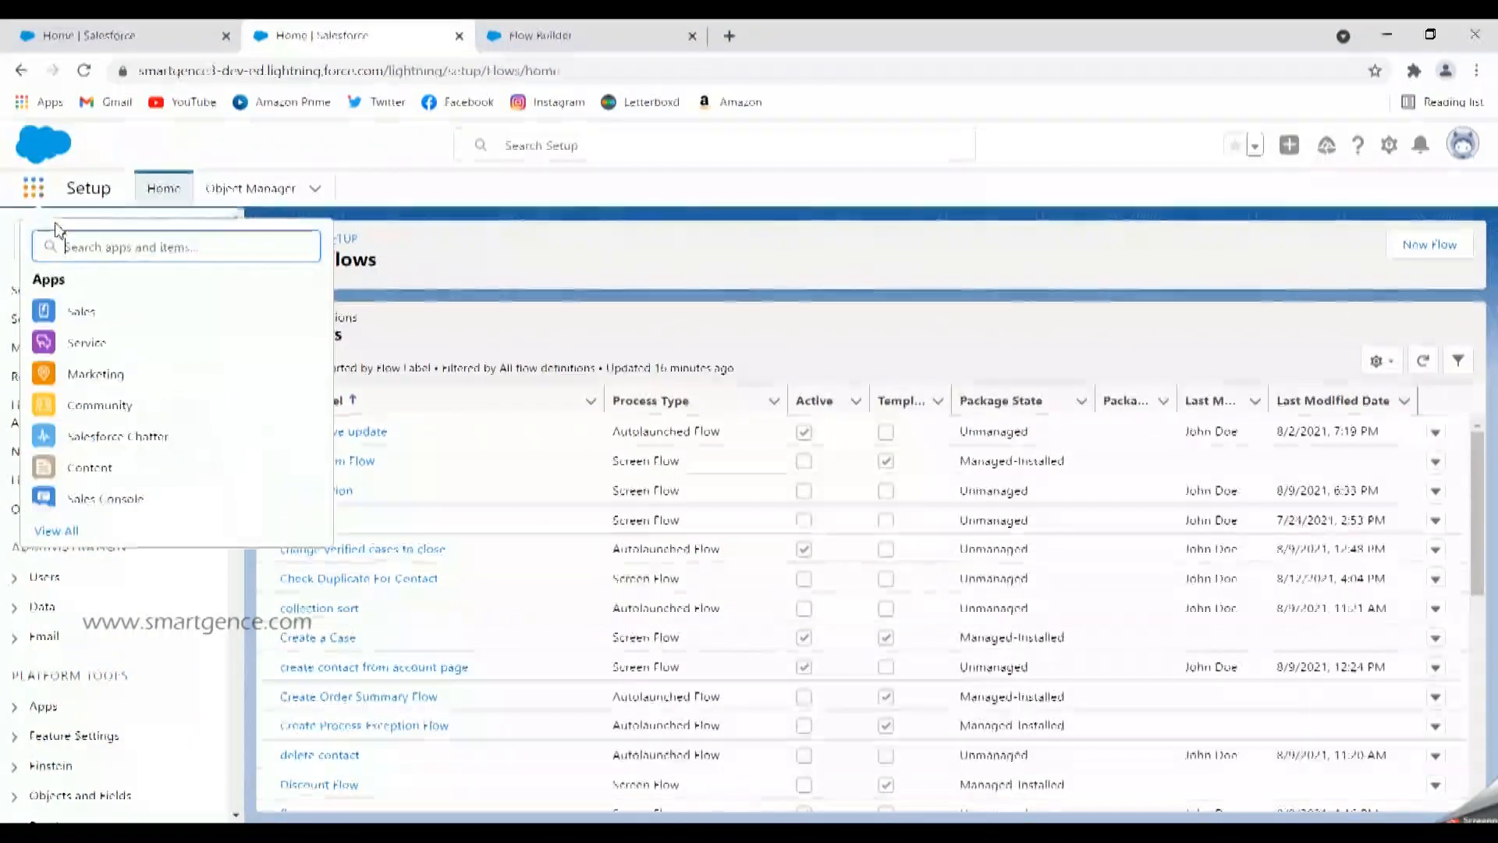
type("accoun")
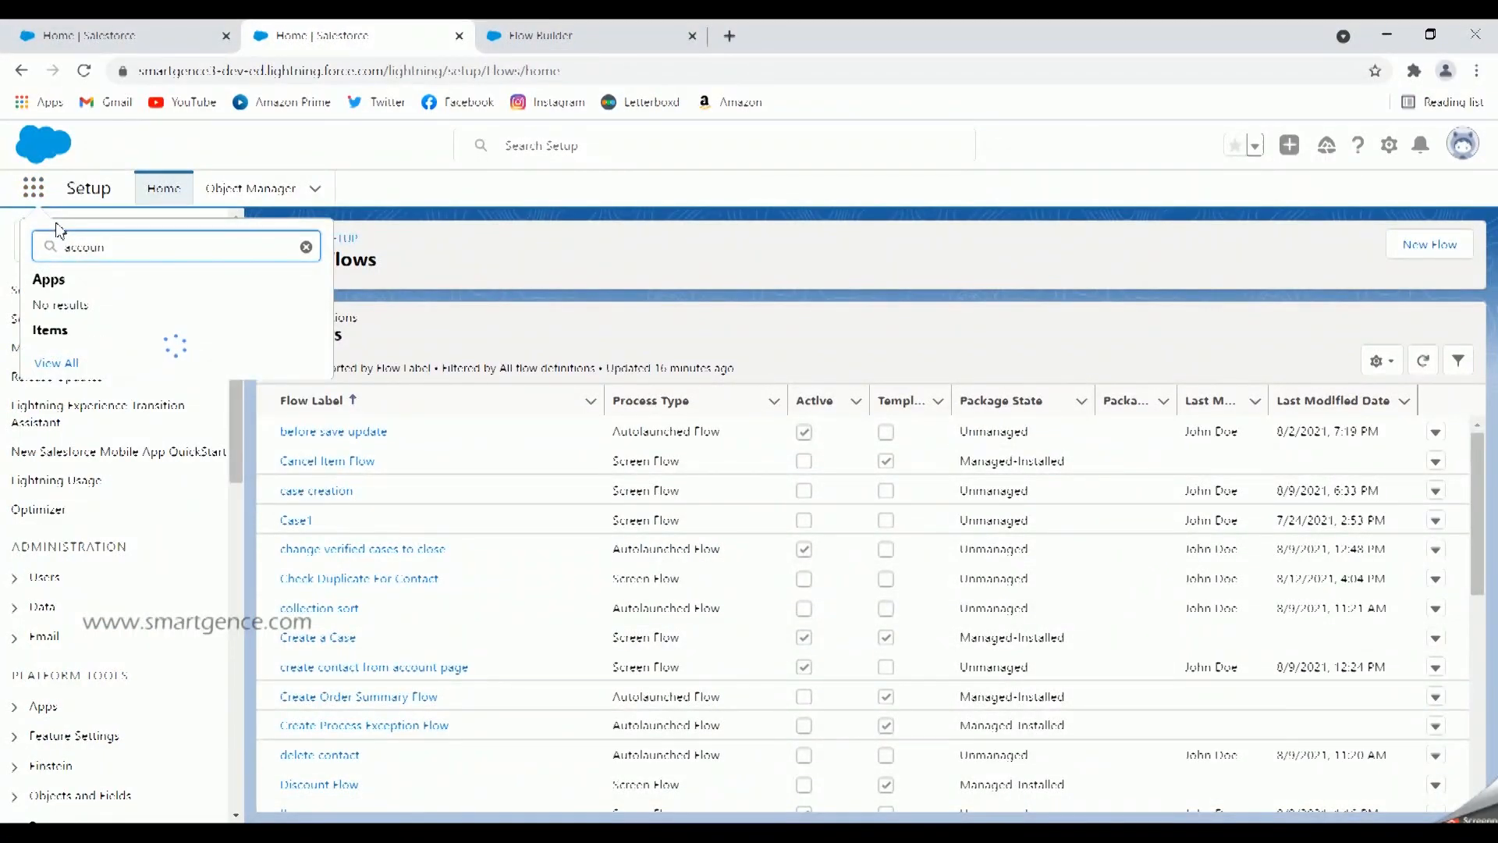
left_click(68, 357, "ctrl")
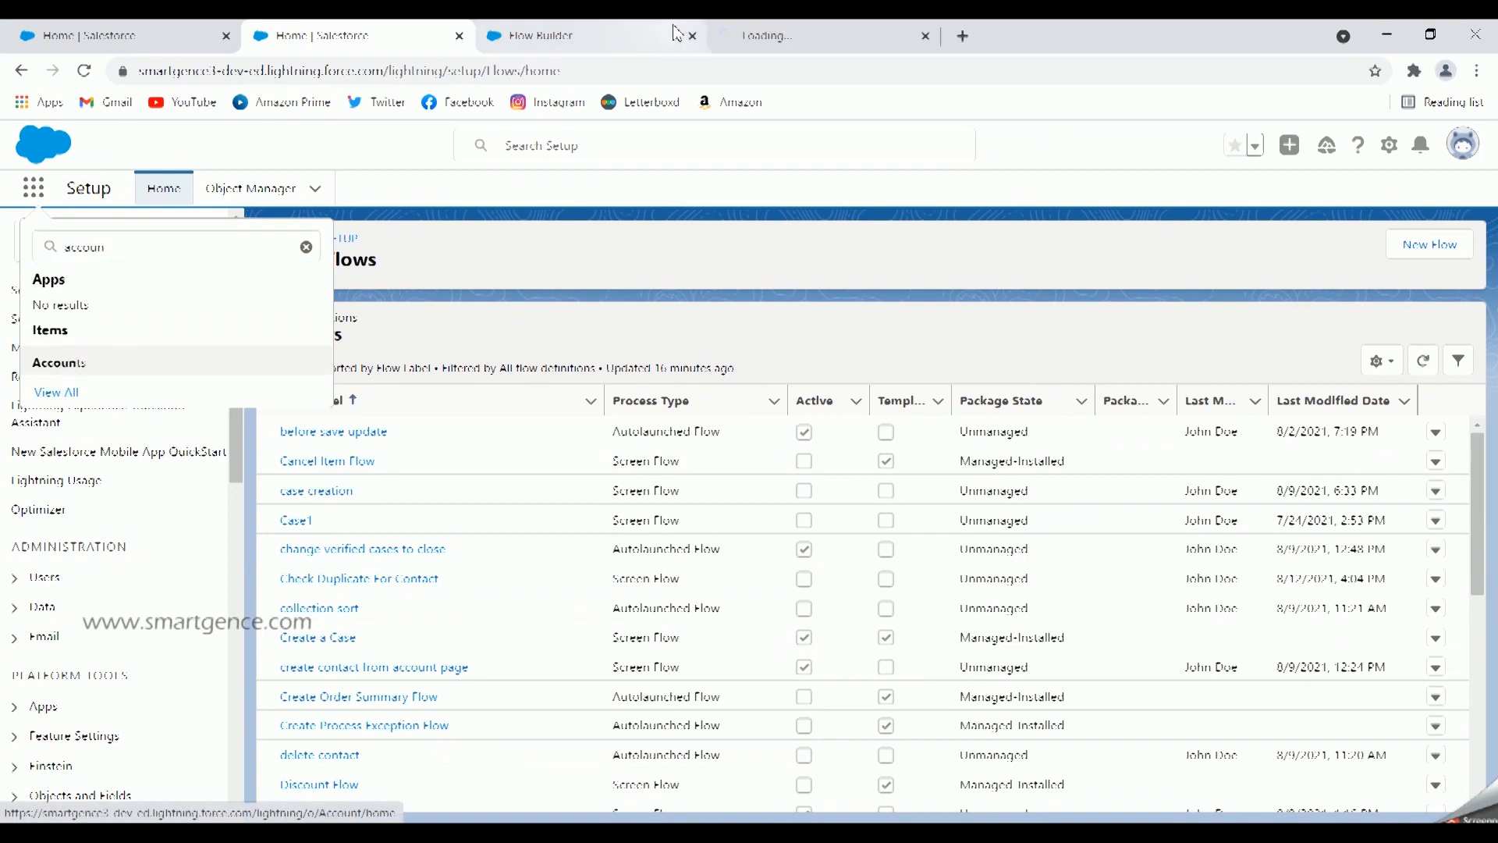
left_click(742, 39)
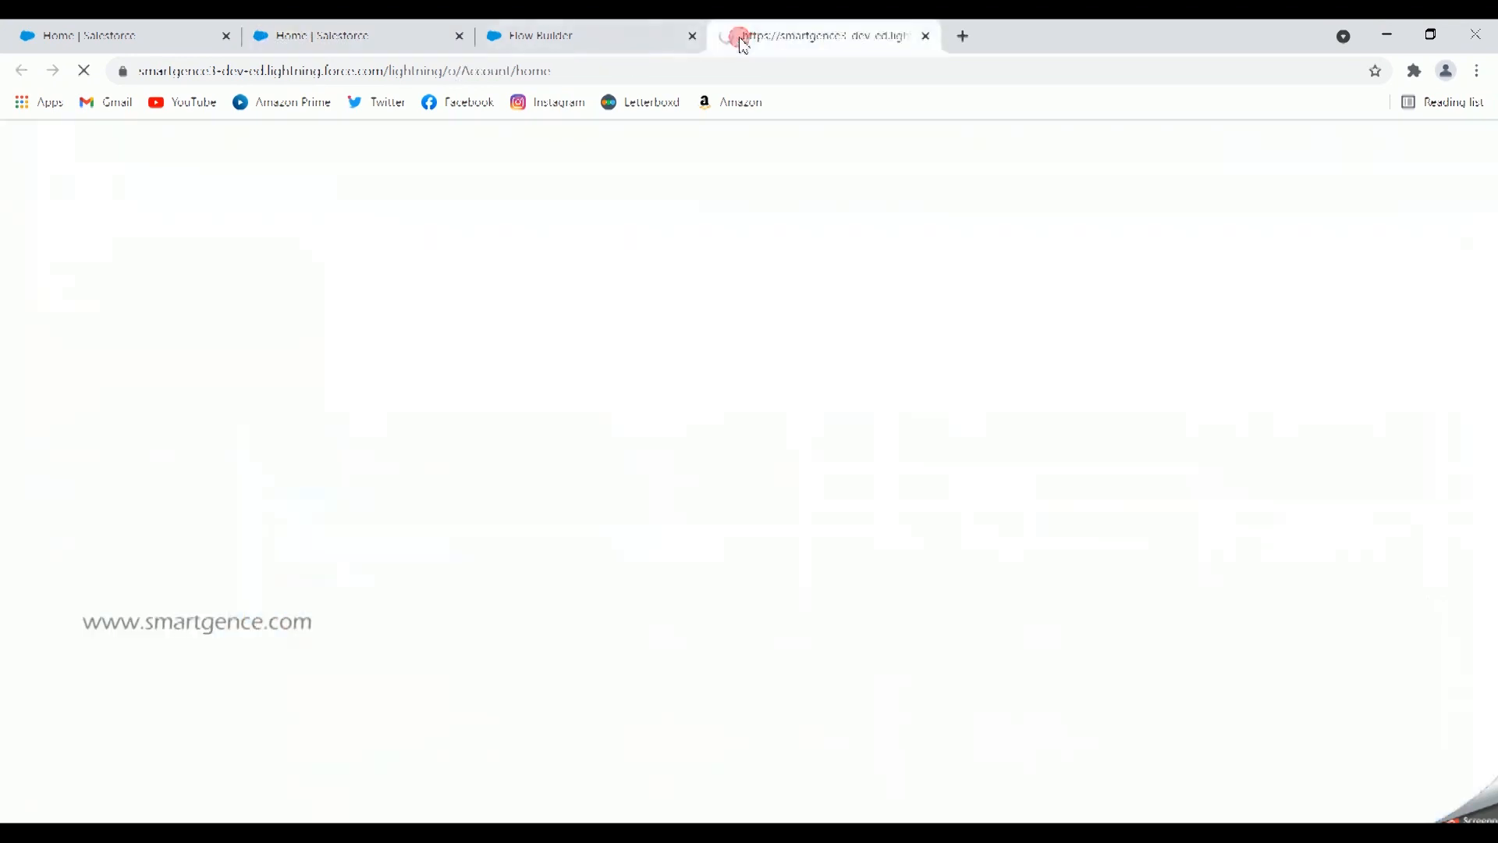
left_click(225, 35)
left_click(226, 35)
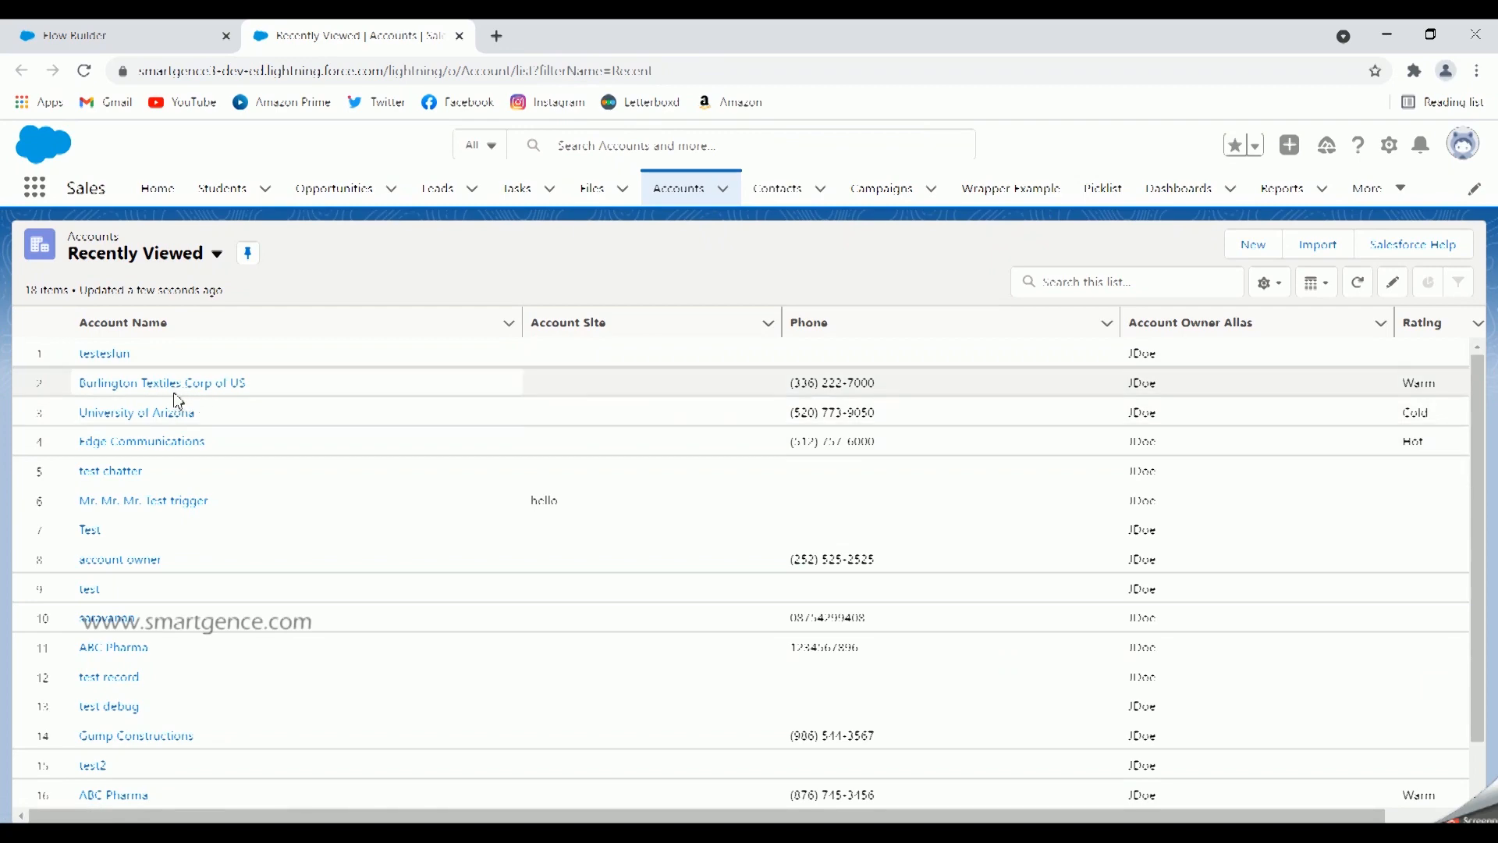
- Open the University of Arizona account and start editing its record page in Lightning App Builder
left_click(163, 413)
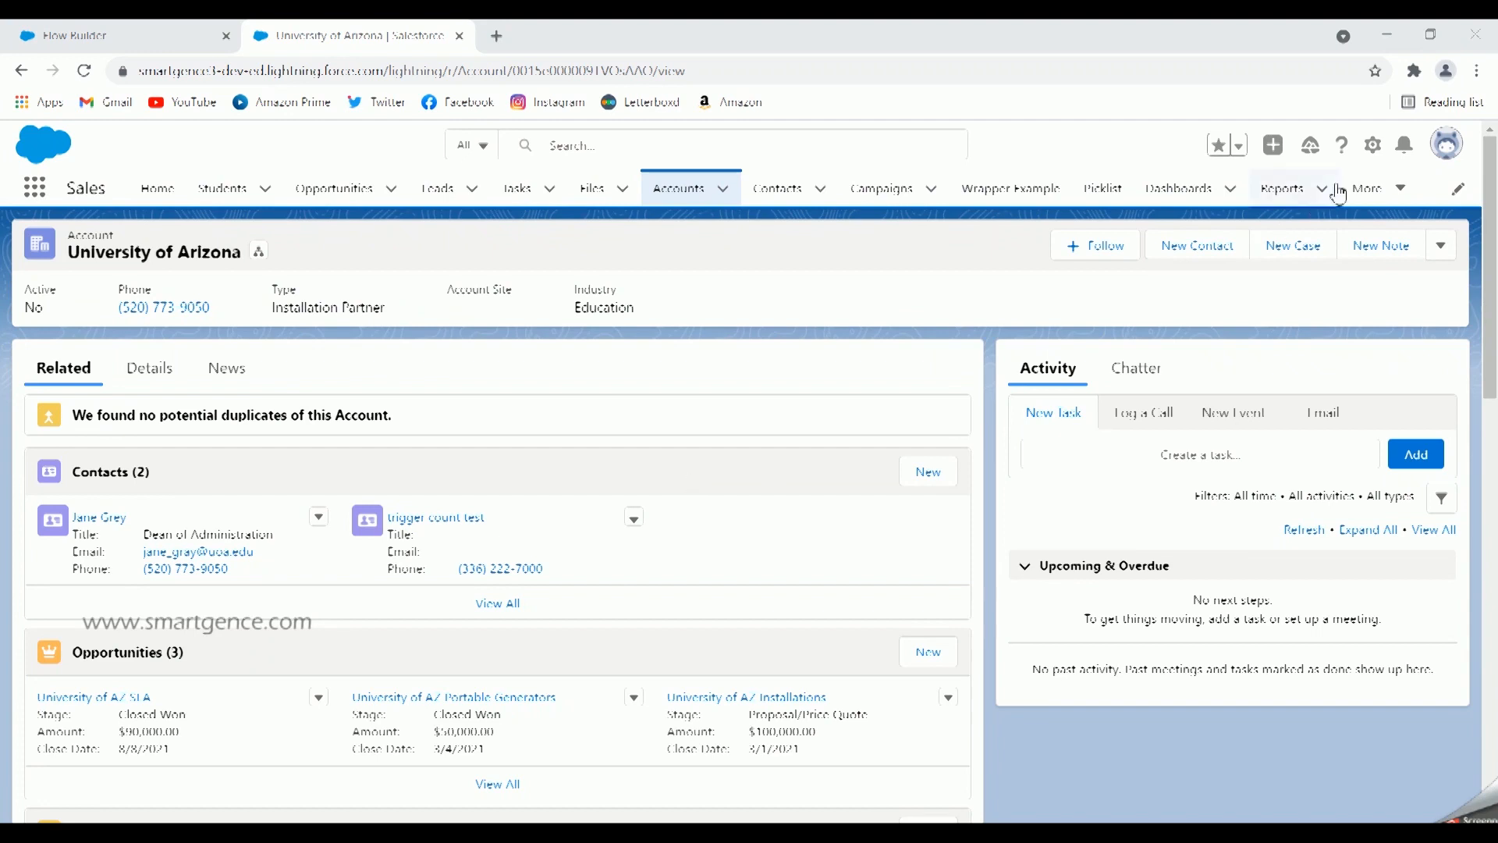
left_click(1373, 147)
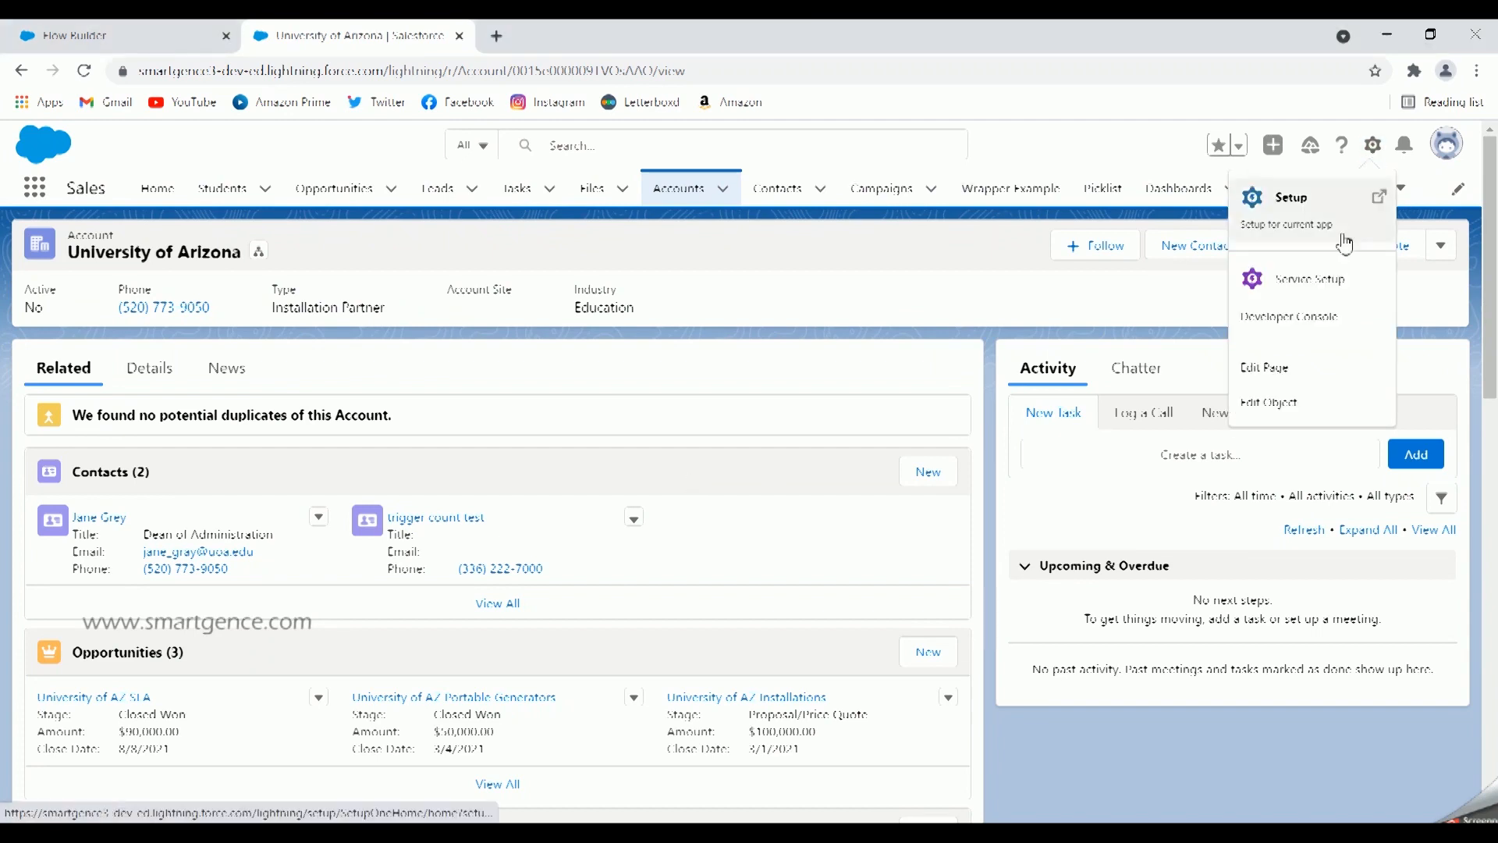
left_click(1302, 371)
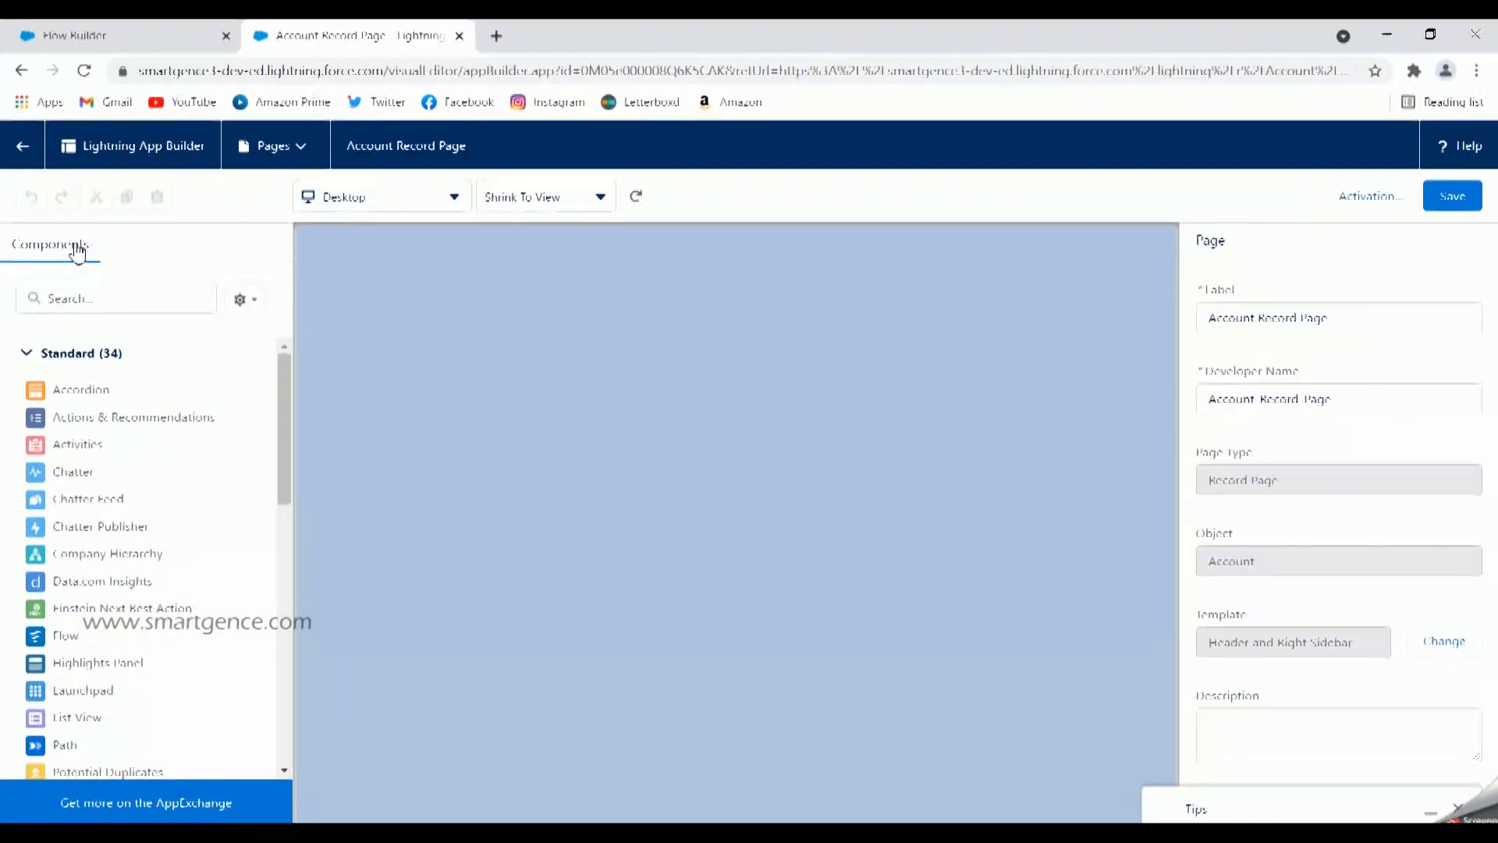
- Find the Flow component and place it in the page's sidebar region above the Activity and Chatter tabs
left_click(111, 299)
type("flows")
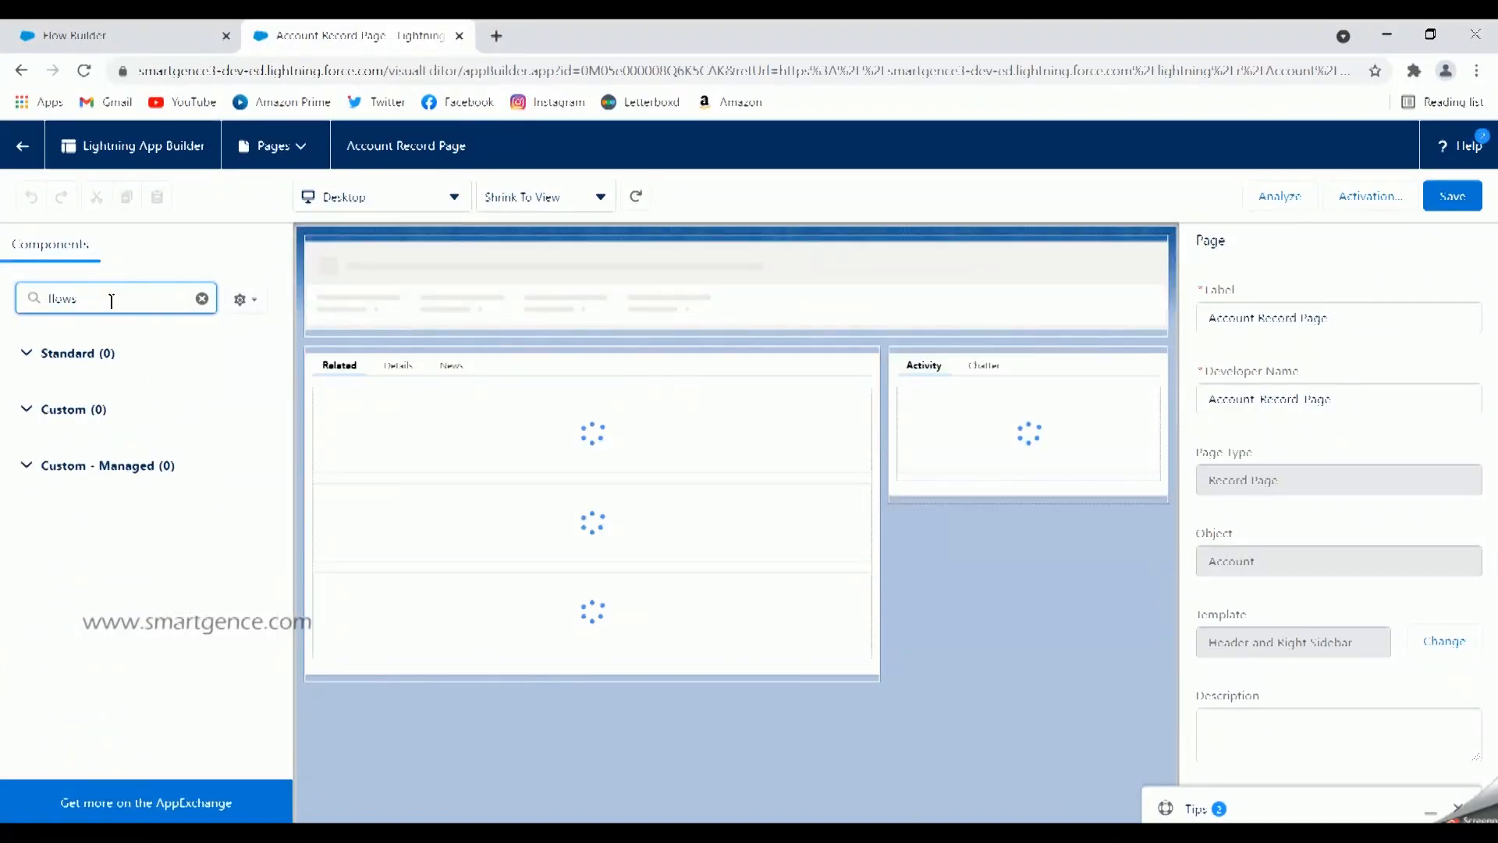
key("BackSpace")
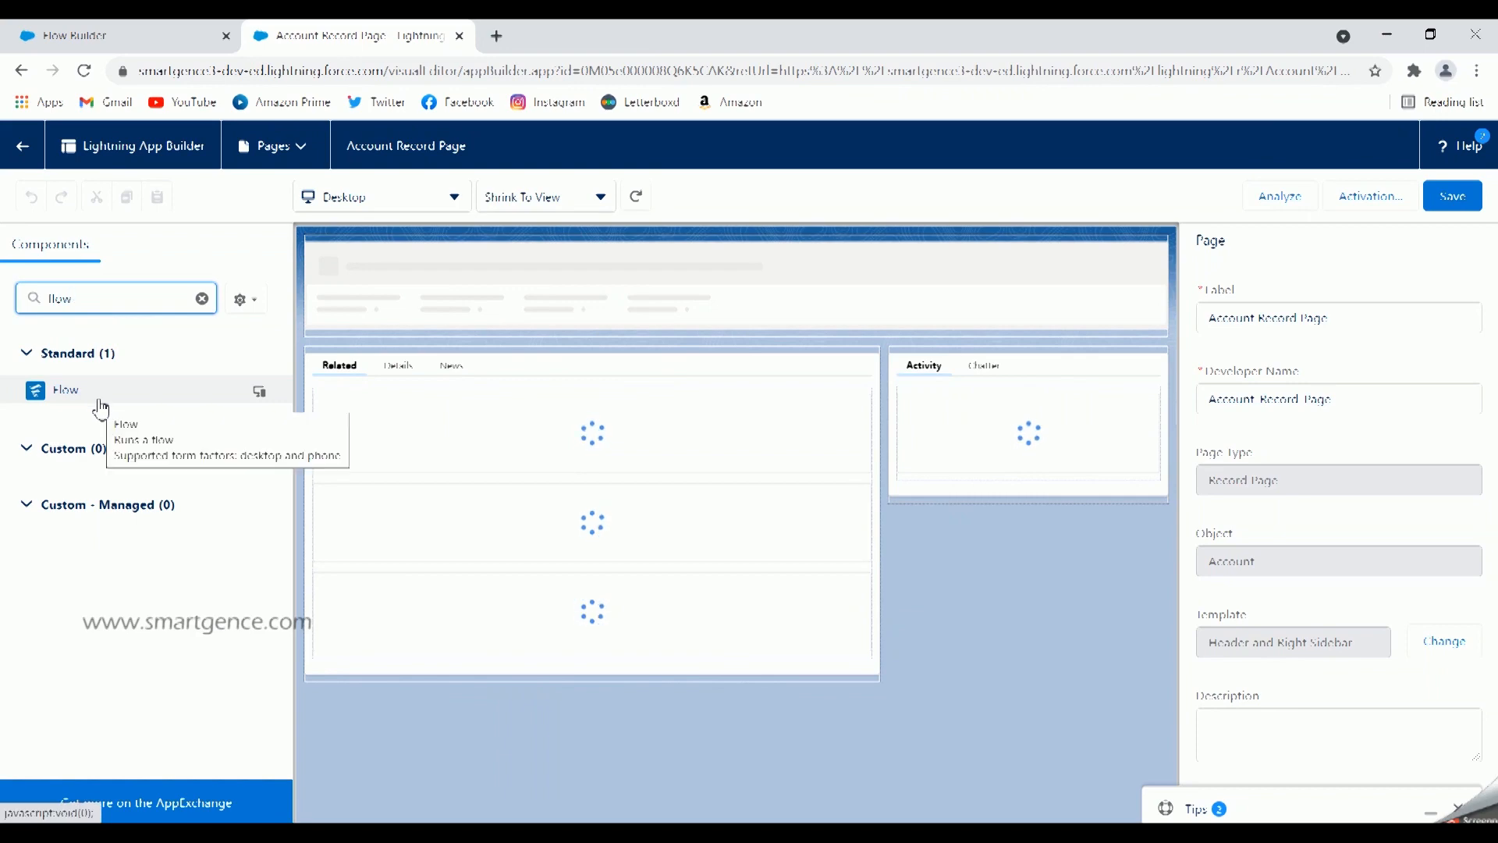
left_click_drag(82, 400, 1001, 582)
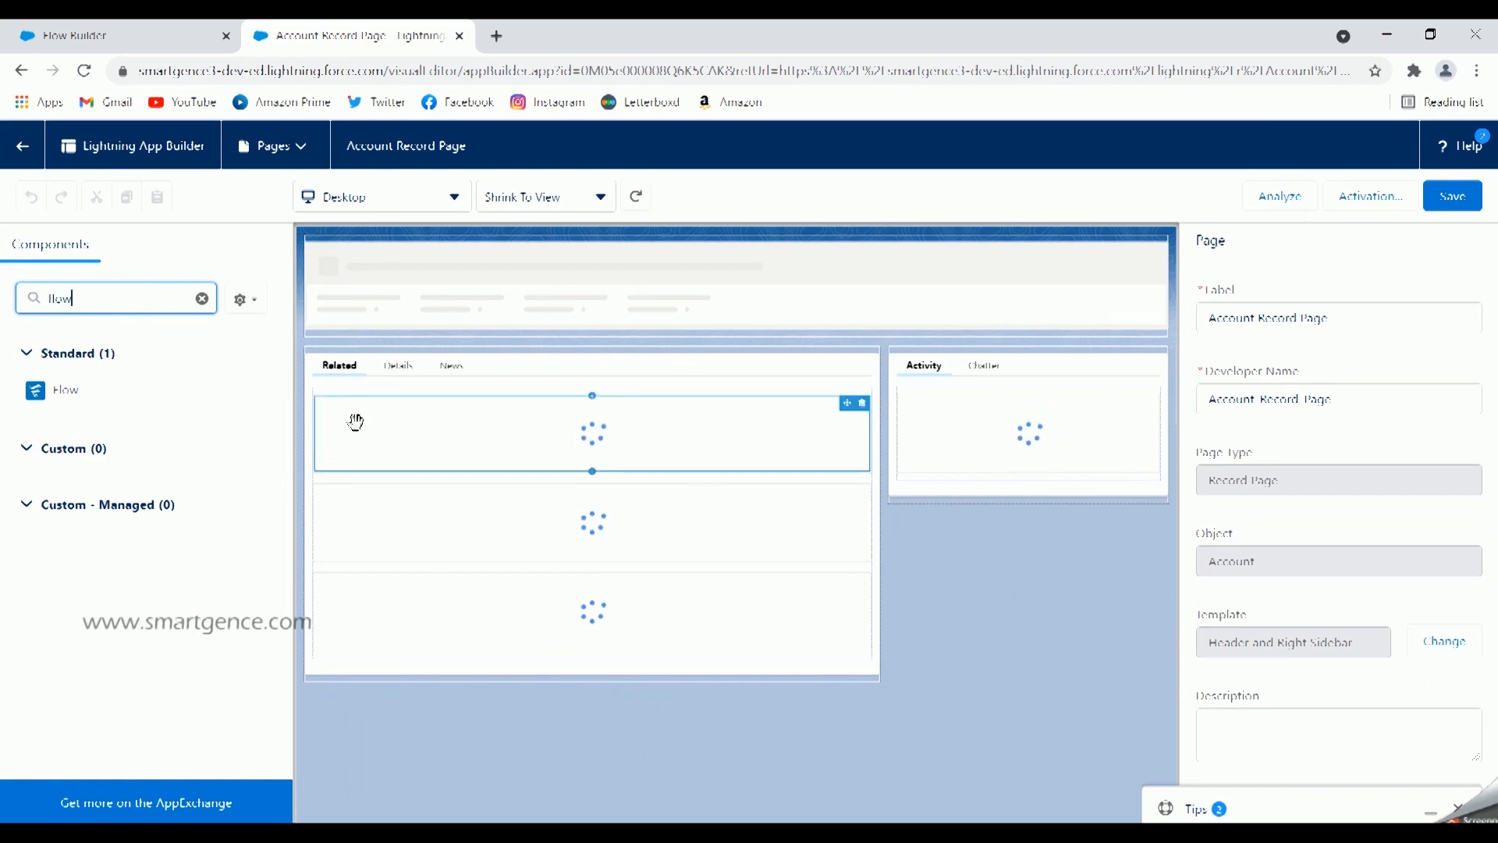
left_click(71, 390)
left_click_drag(110, 404, 974, 387)
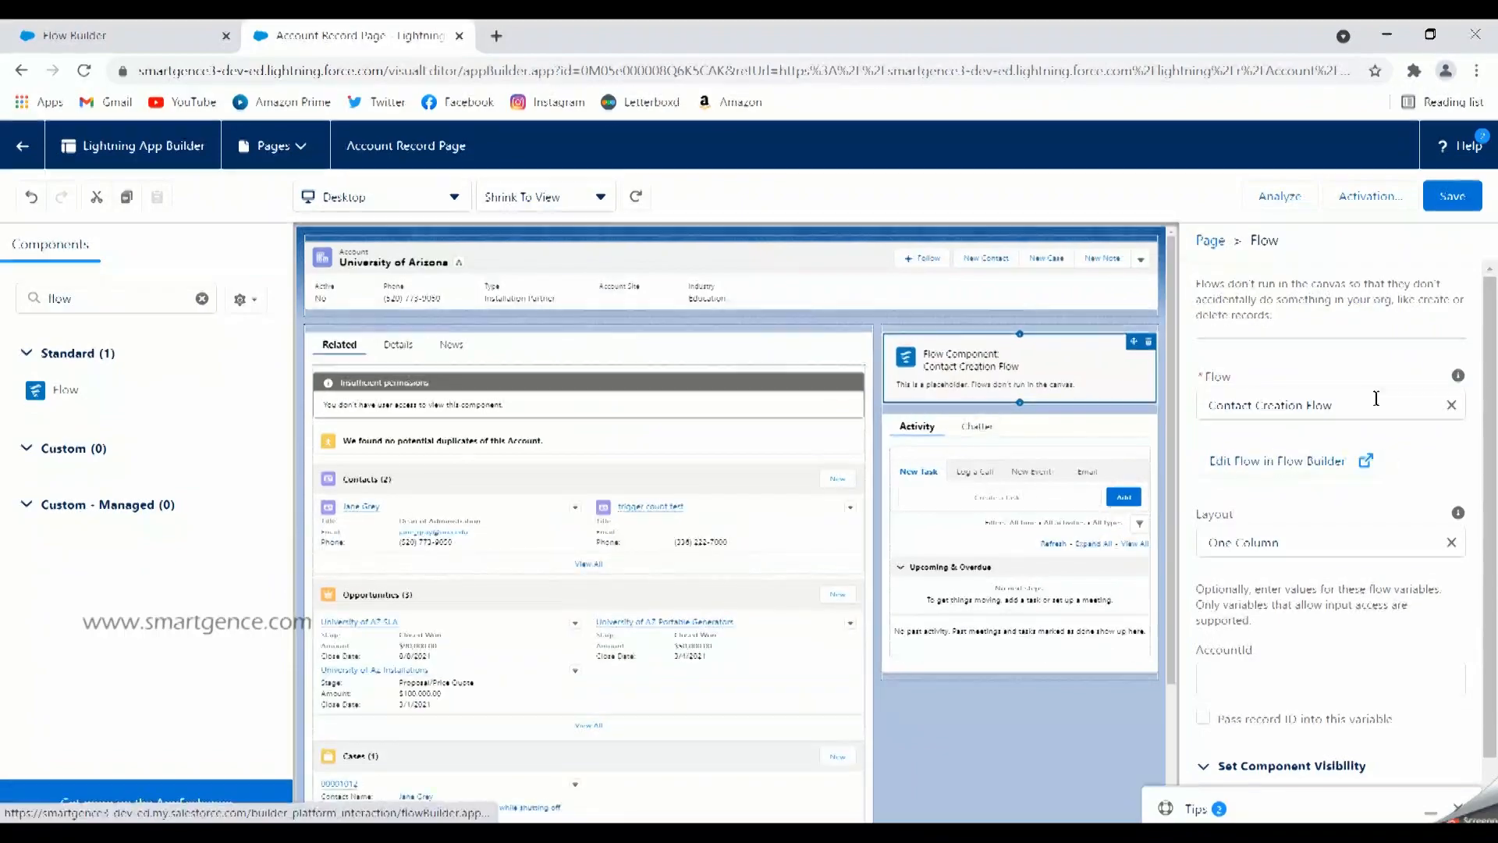
- Choose Contact Creation Flow as the flow that the new Flow component runs
left_click(1361, 406)
scroll(1338, 578, "down", 2)
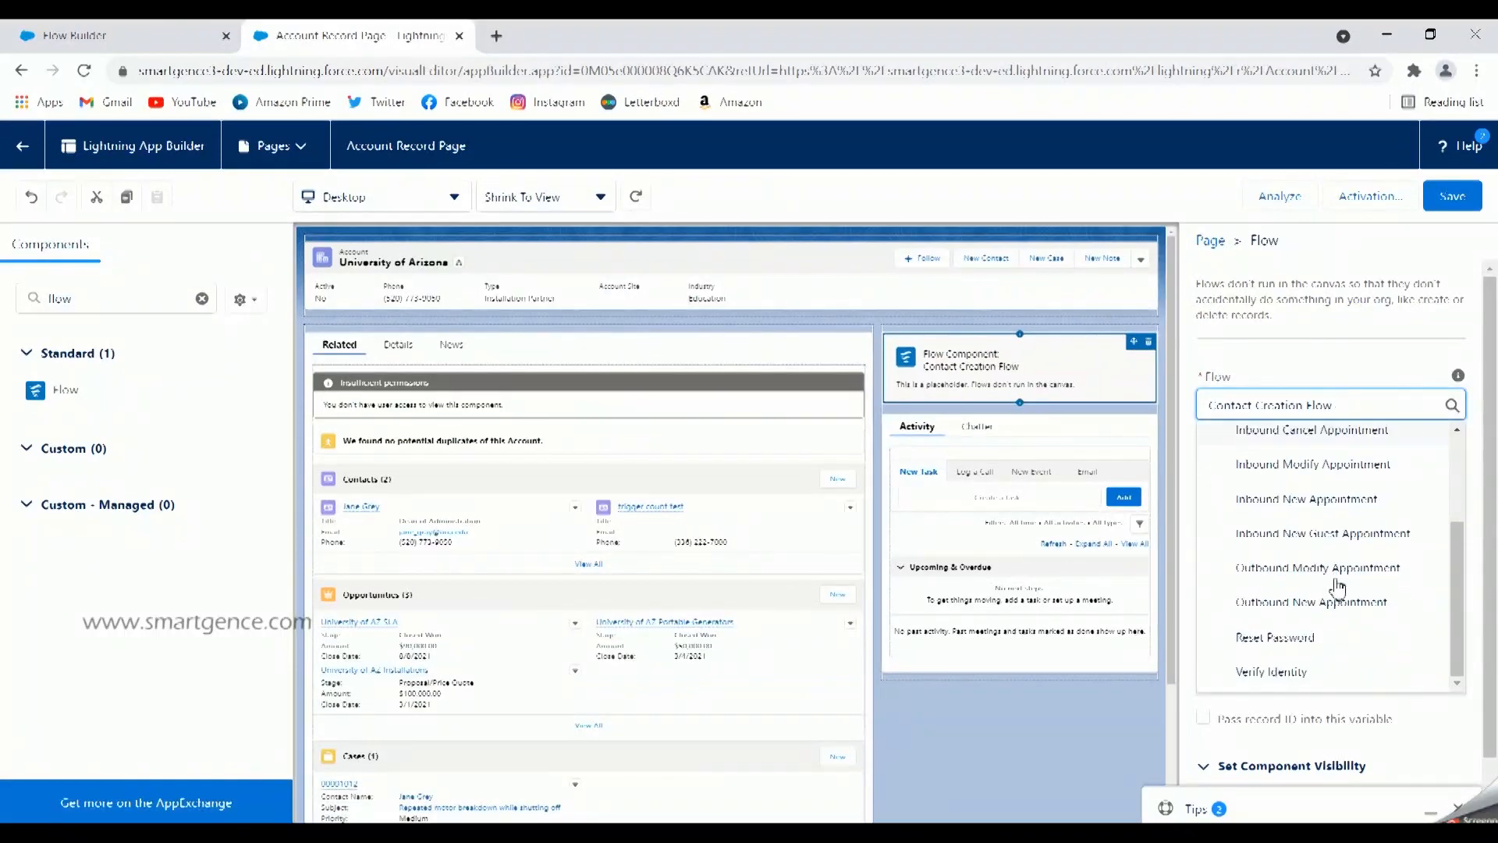
scroll(1338, 583, "up", 1)
scroll(1337, 585, "up", 1)
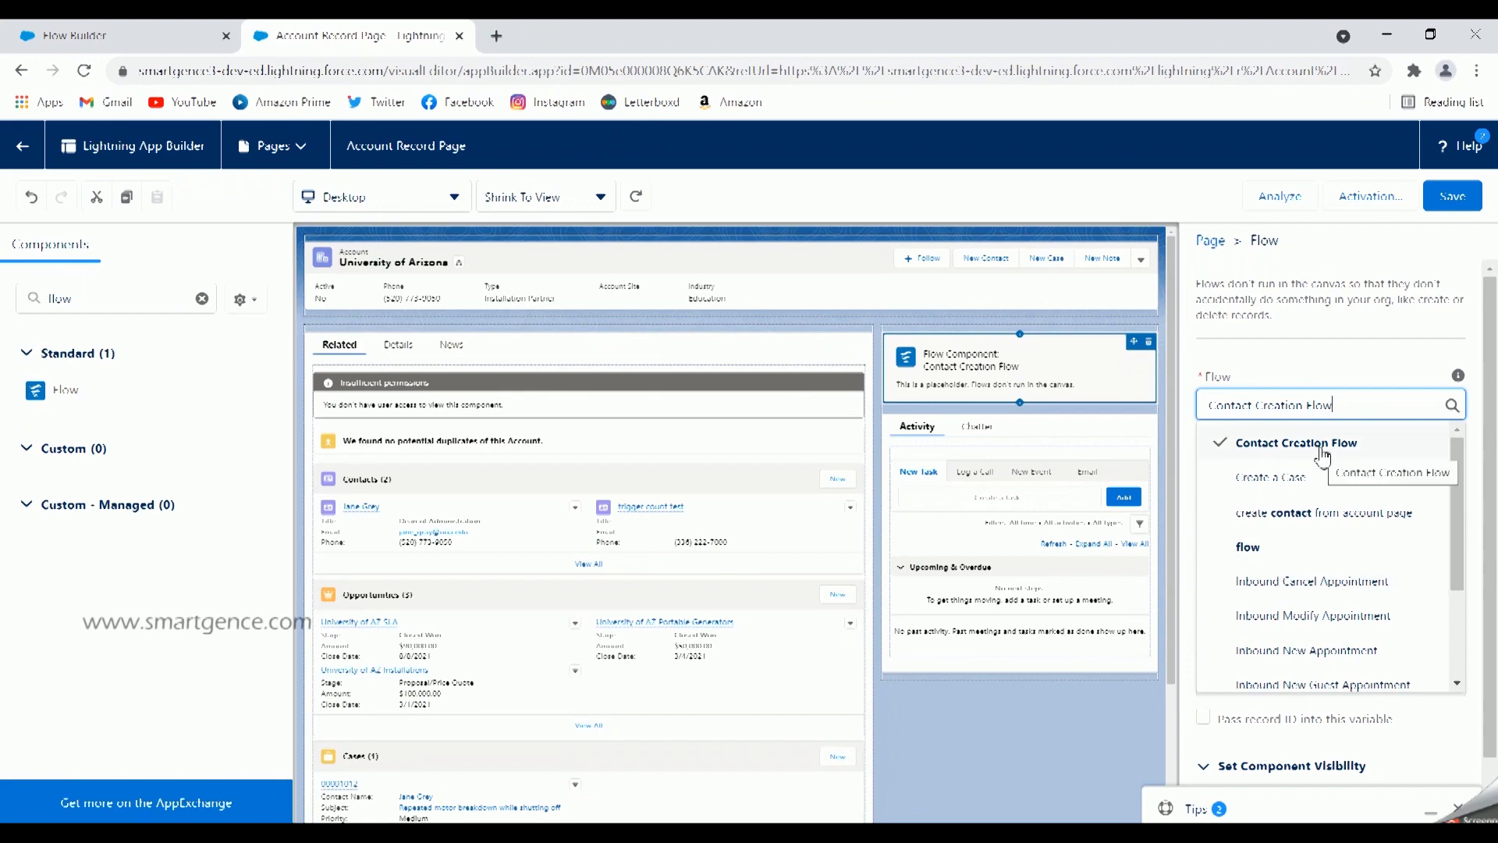
left_click(1321, 451)
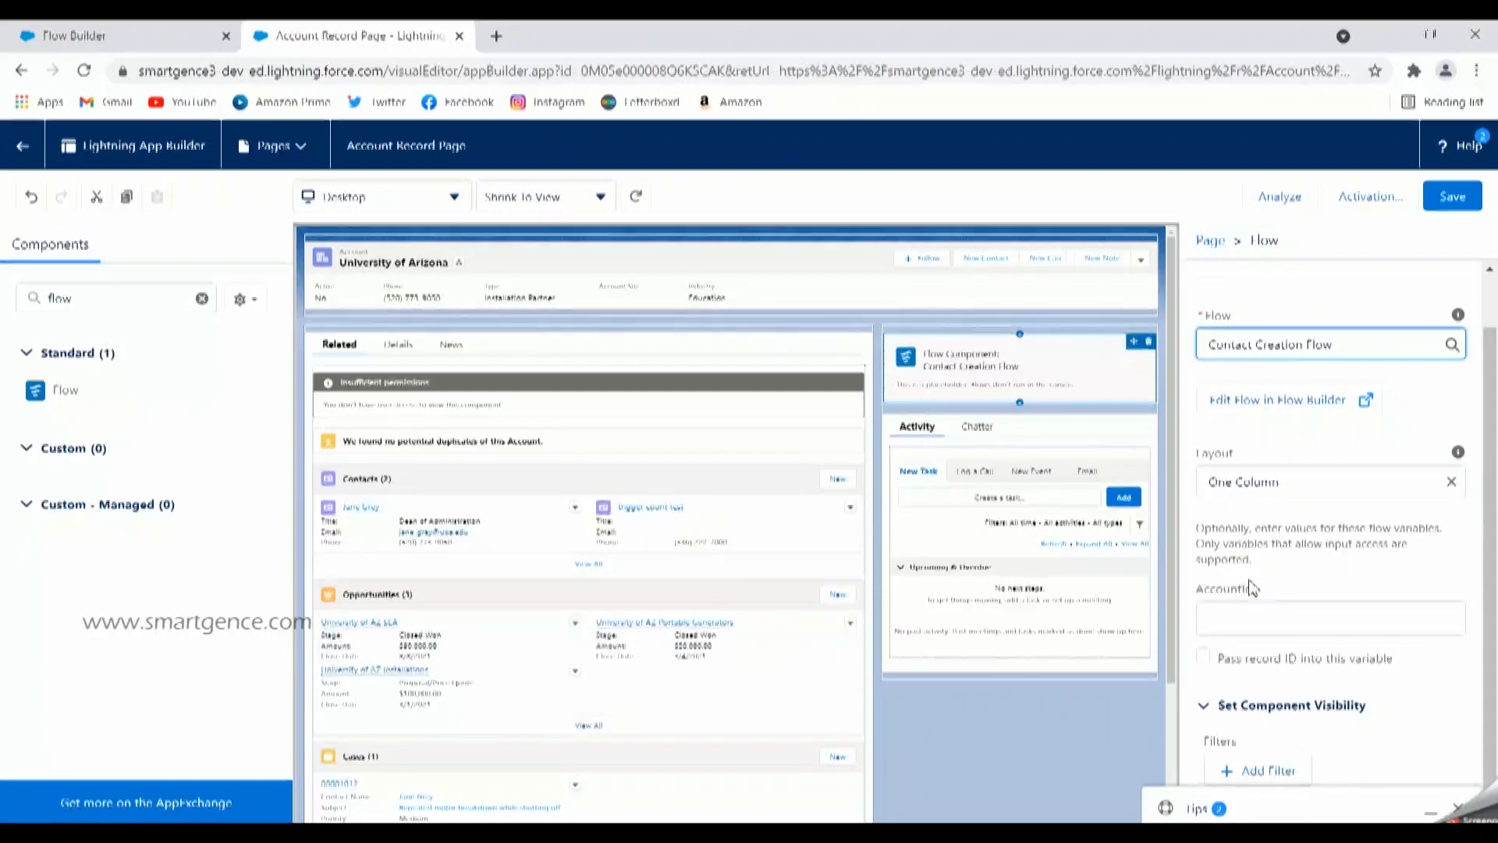
- Pass the record ID into the AccountId variable and save the page, returning to the University of Arizona account
left_click(1203, 657)
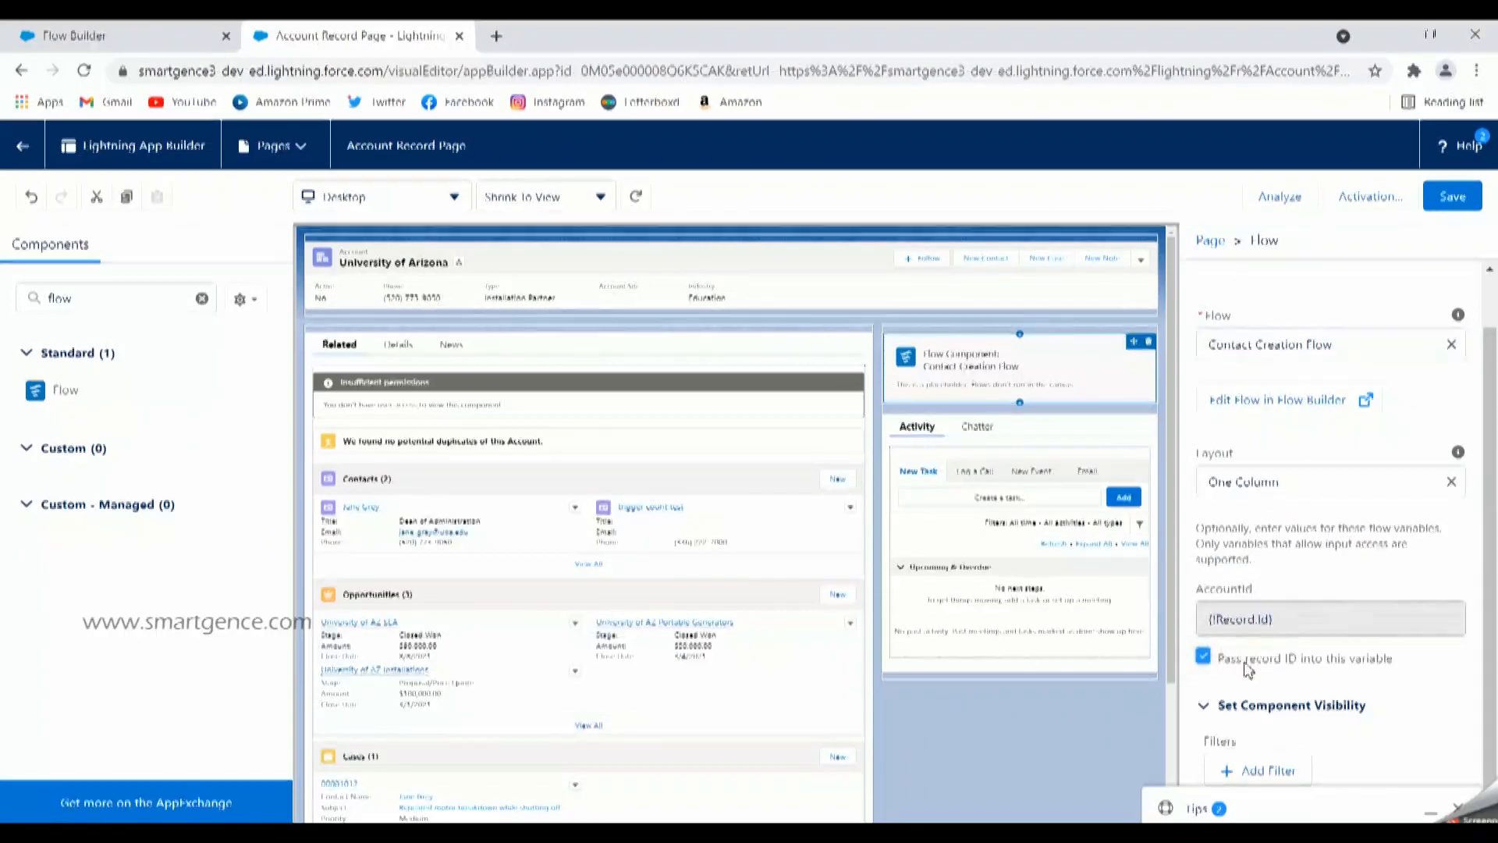
left_click(1299, 662)
left_click(1302, 663)
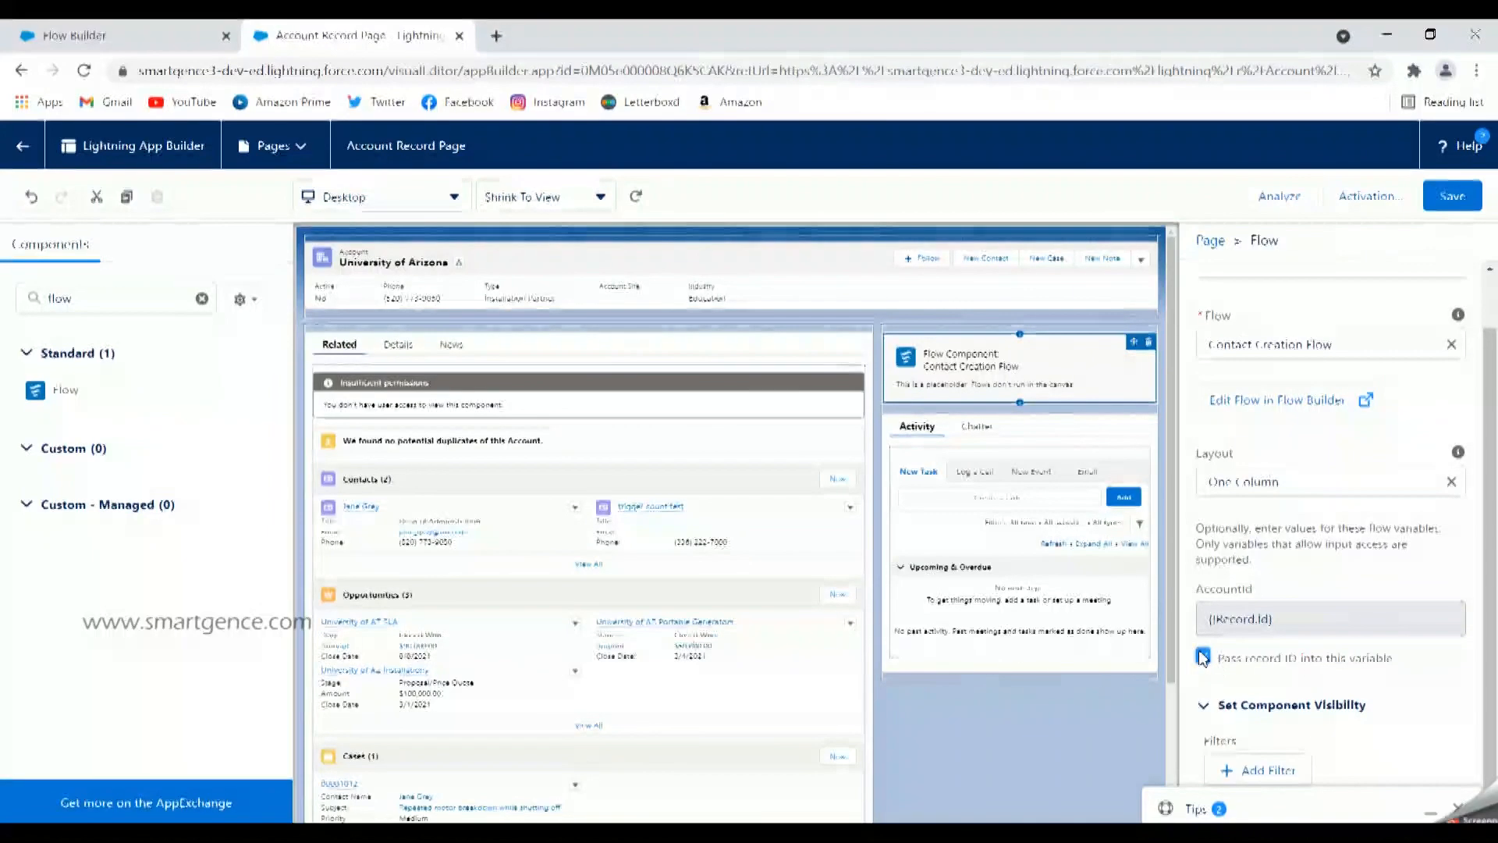
left_click(1453, 196)
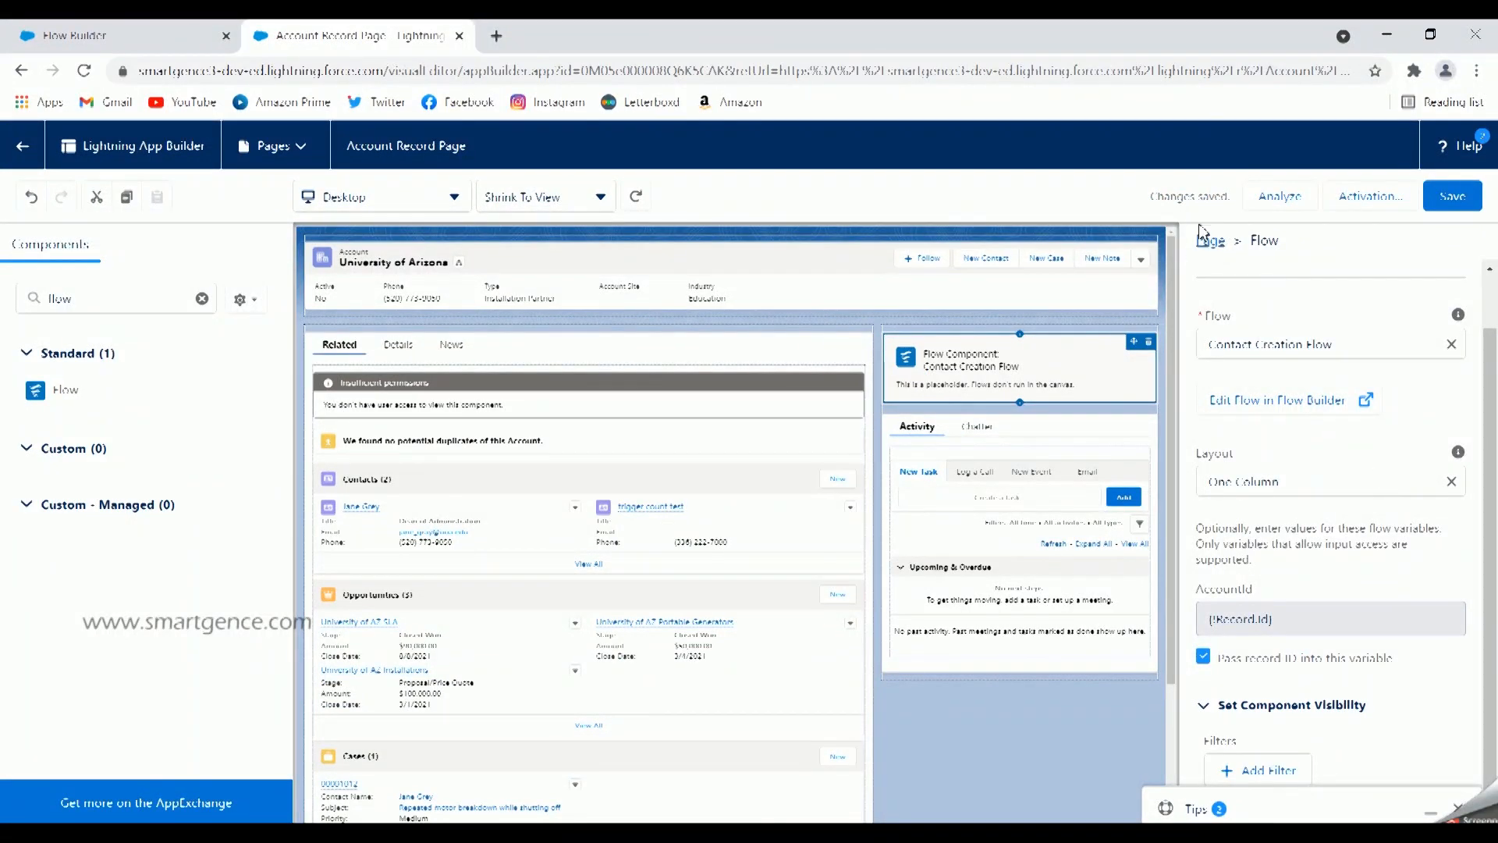
left_click(22, 146)
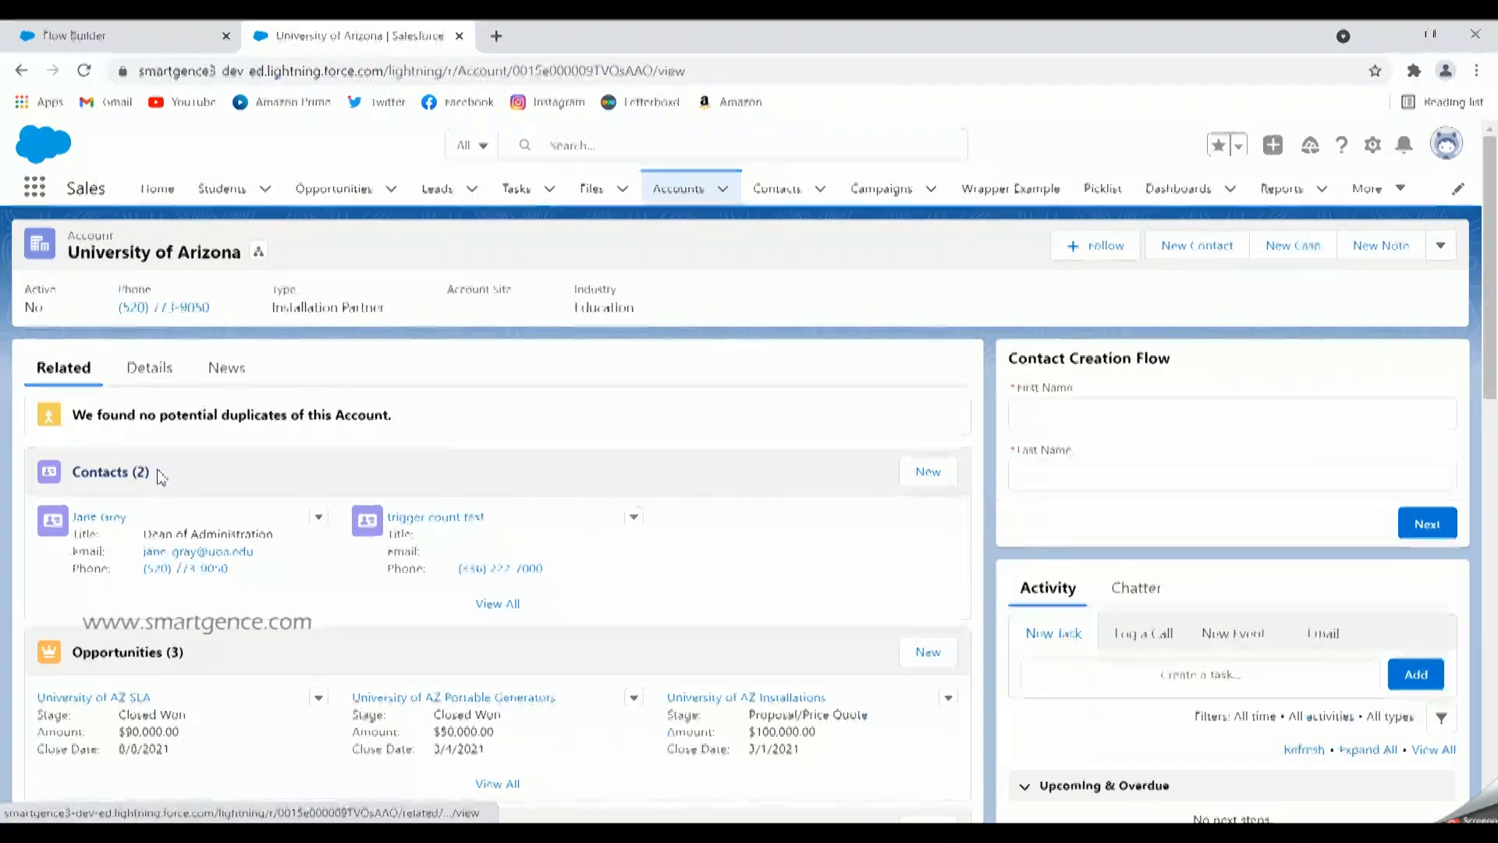
- Run Contact Creation Flow on the account page with first name Jim and last name Carrey, through to finish
left_click(1029, 418)
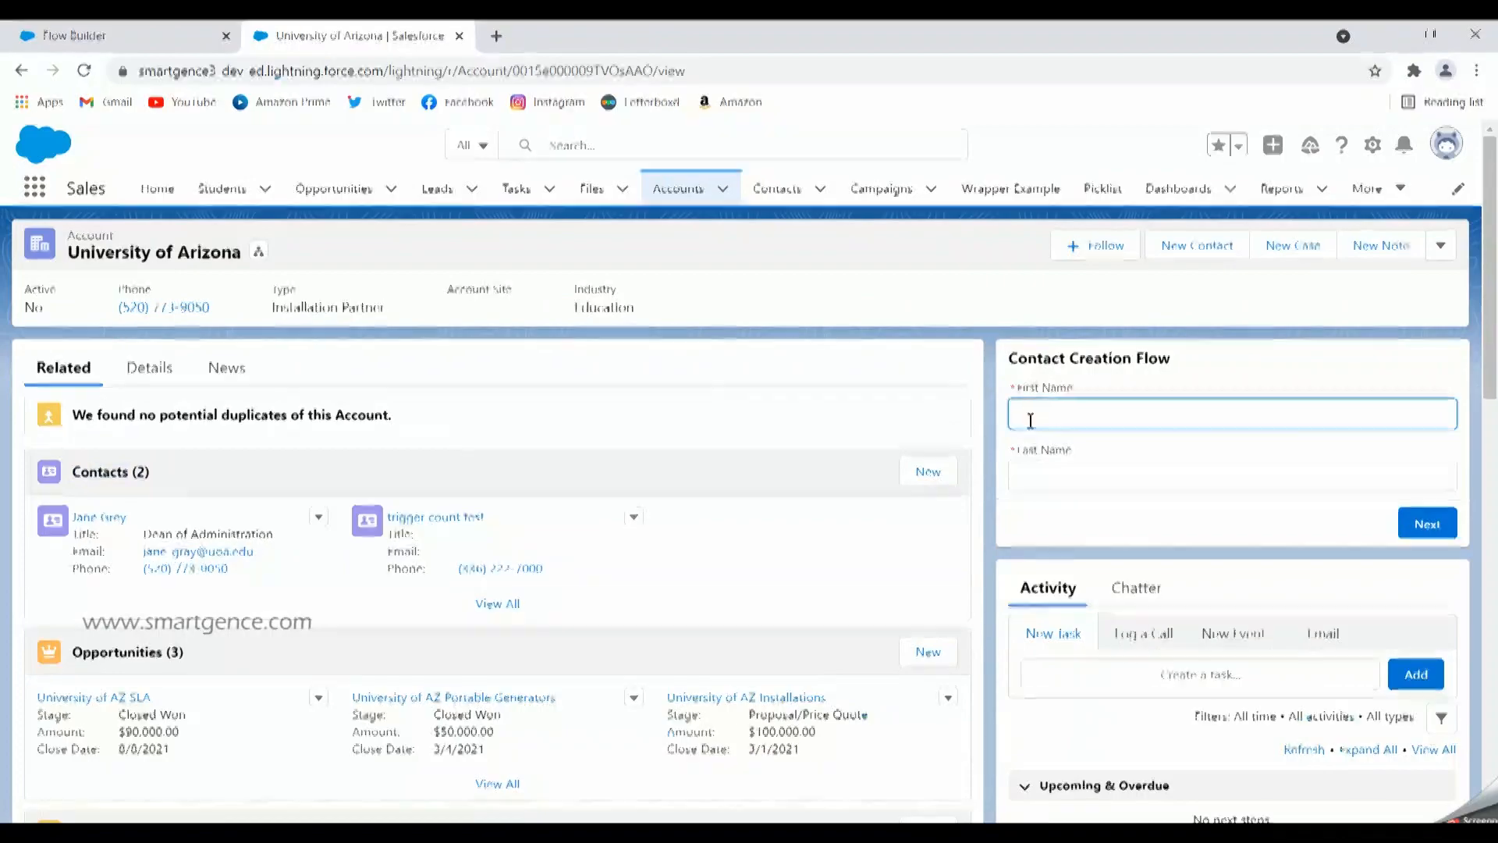
type("Jim")
left_click(1056, 477)
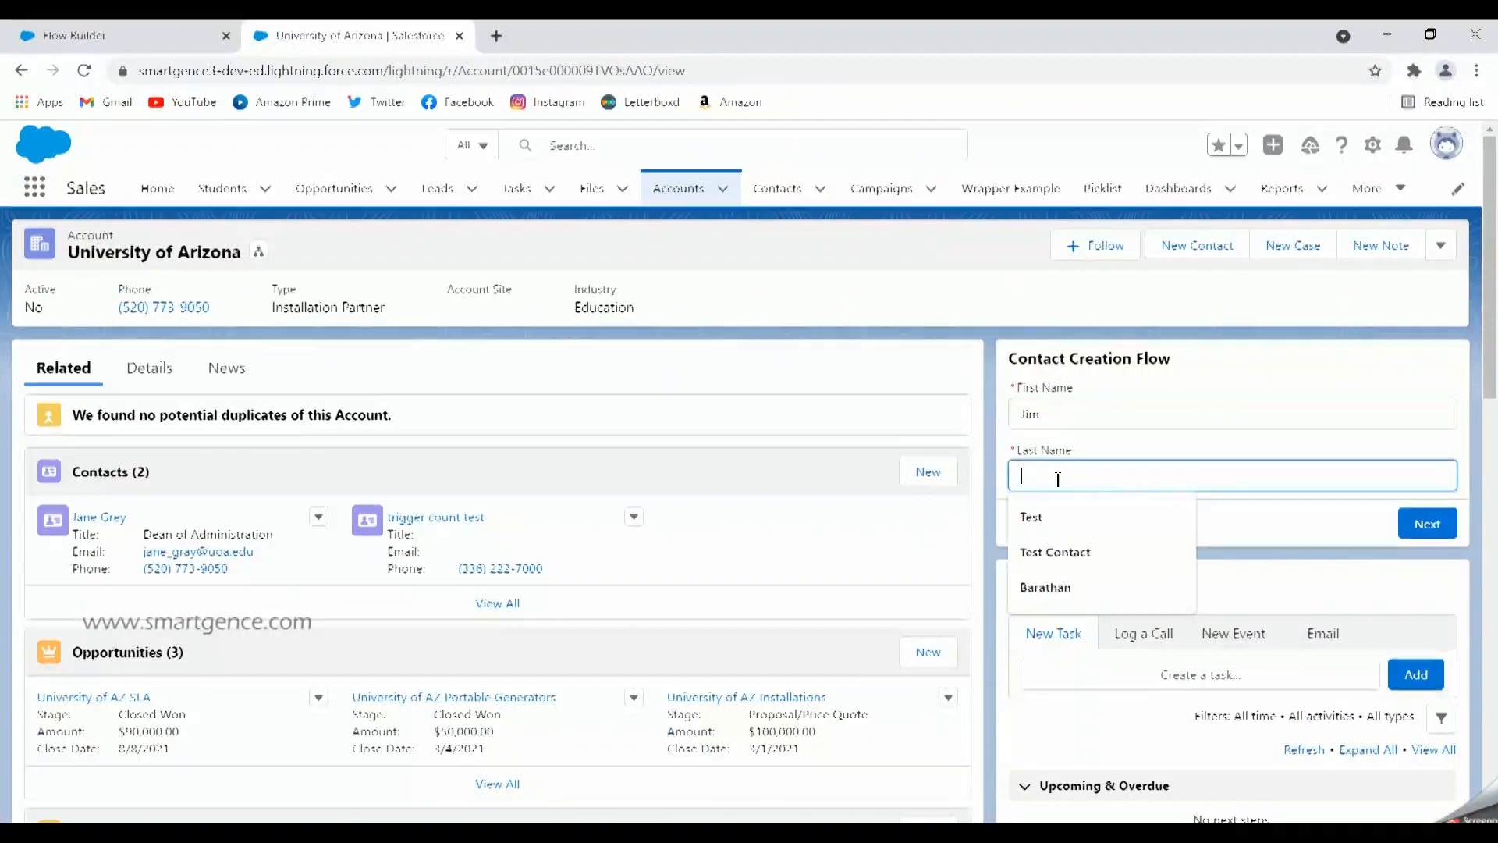
type("Carrey")
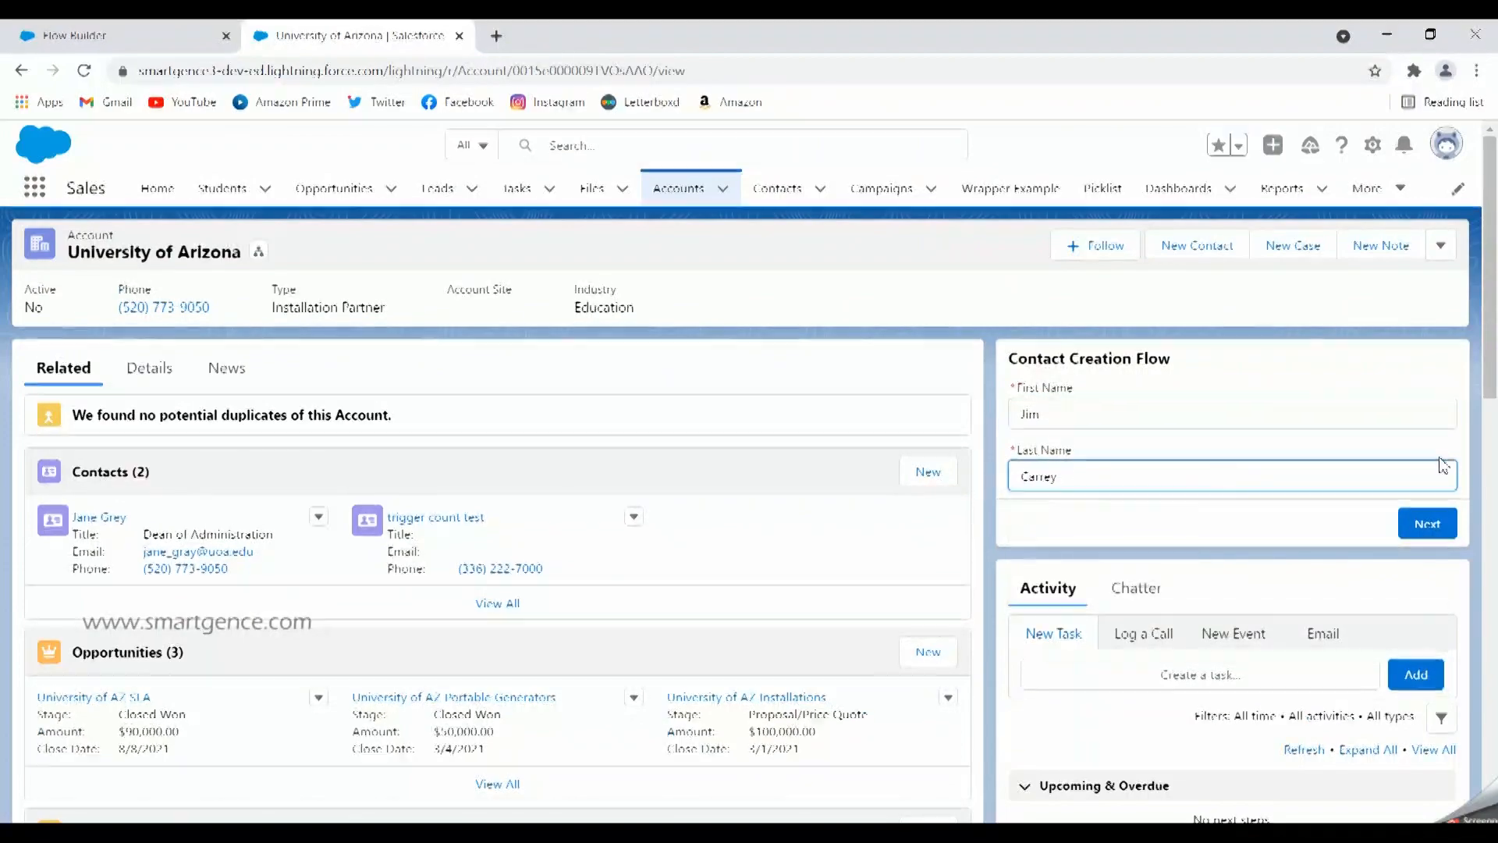
left_click(1431, 523)
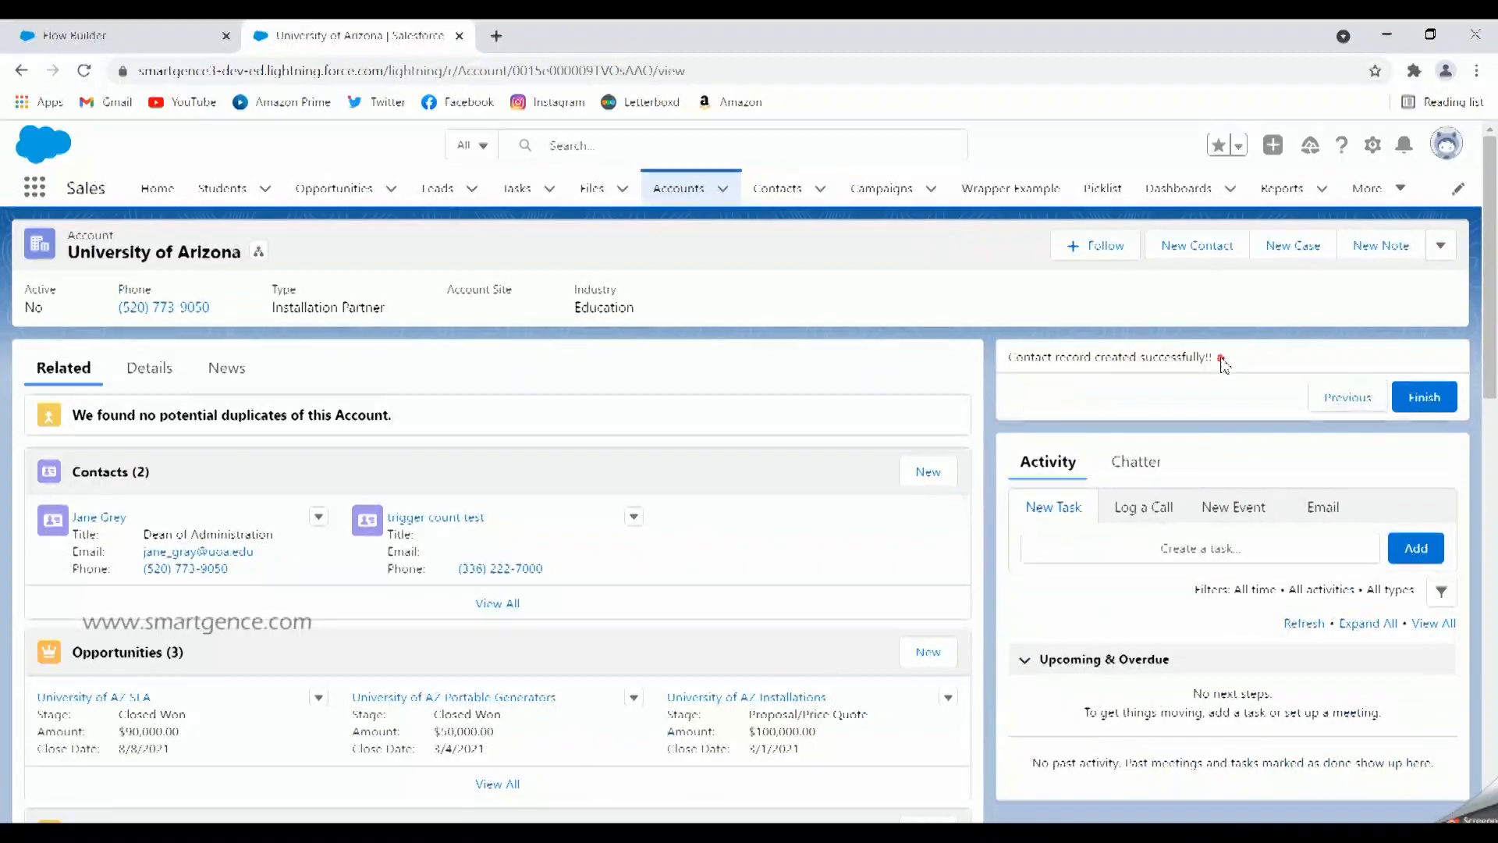
left_click_drag(1214, 357, 1028, 362)
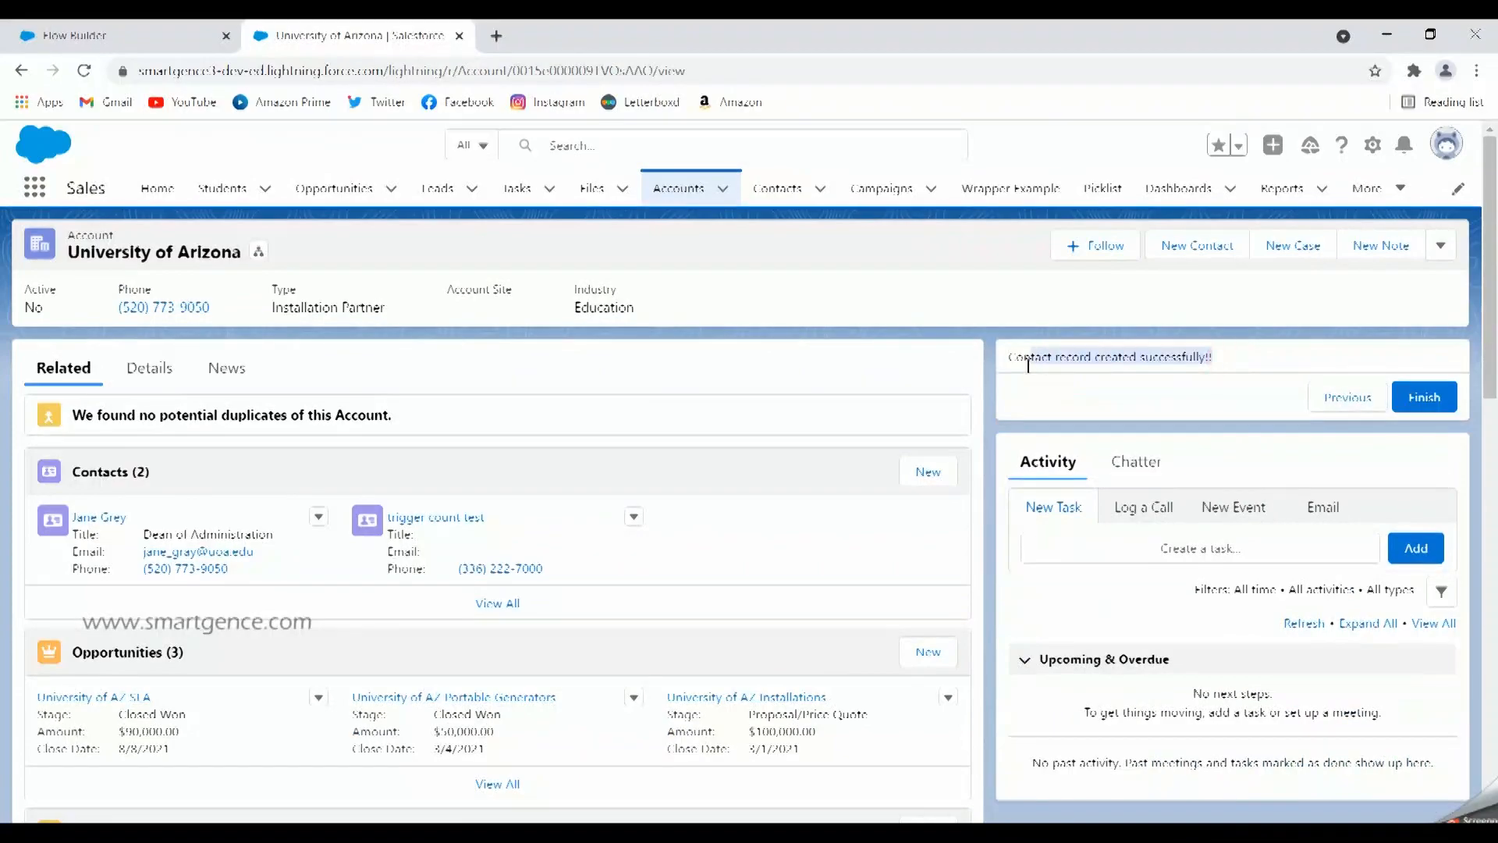
left_click(1424, 400)
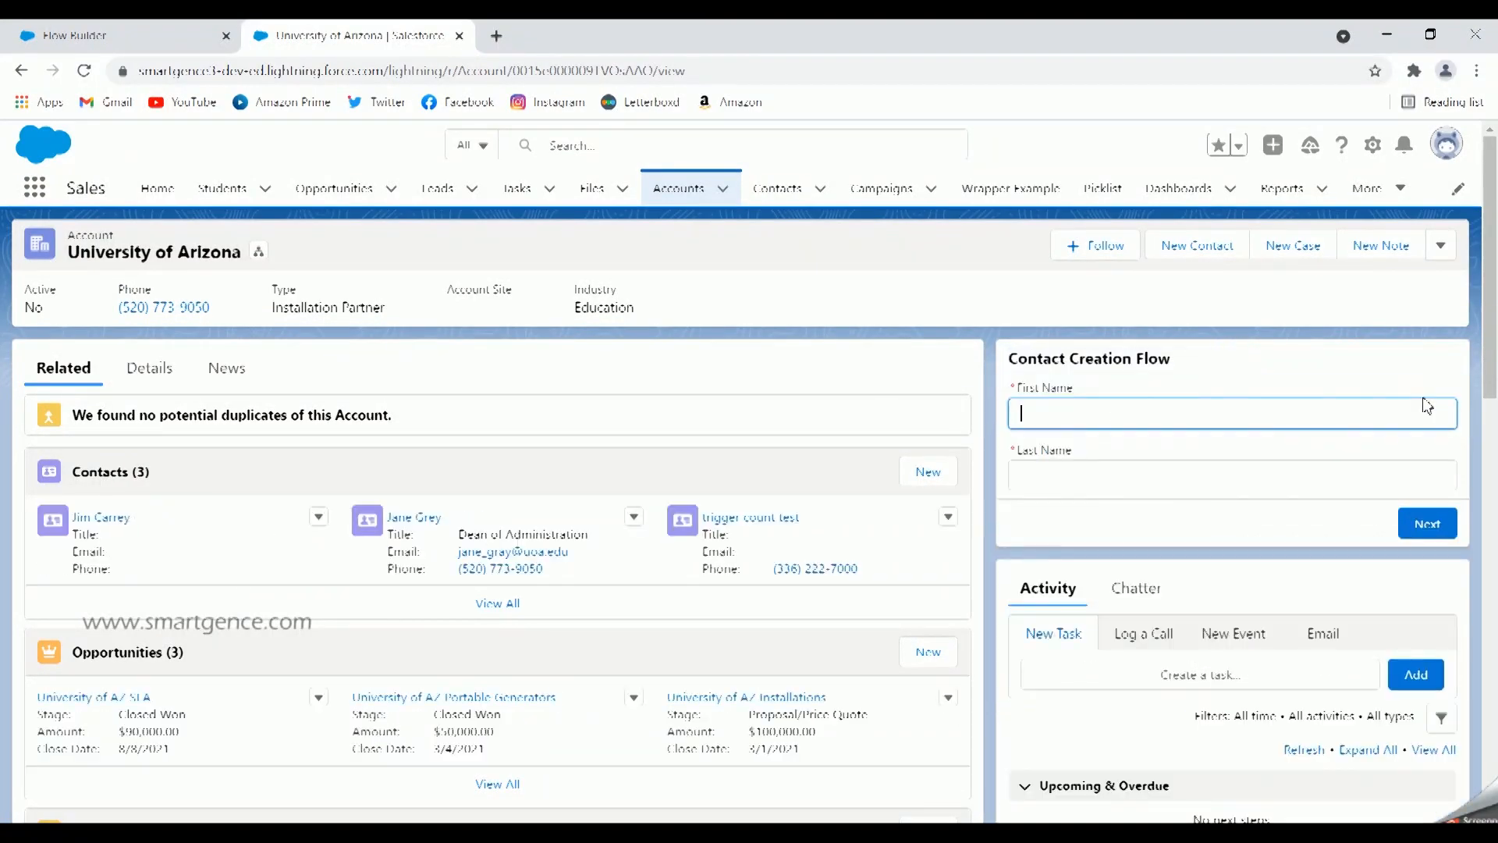
- Open the newly created contact from the account's related Contacts and view its details
left_click_drag(165, 477, 88, 468)
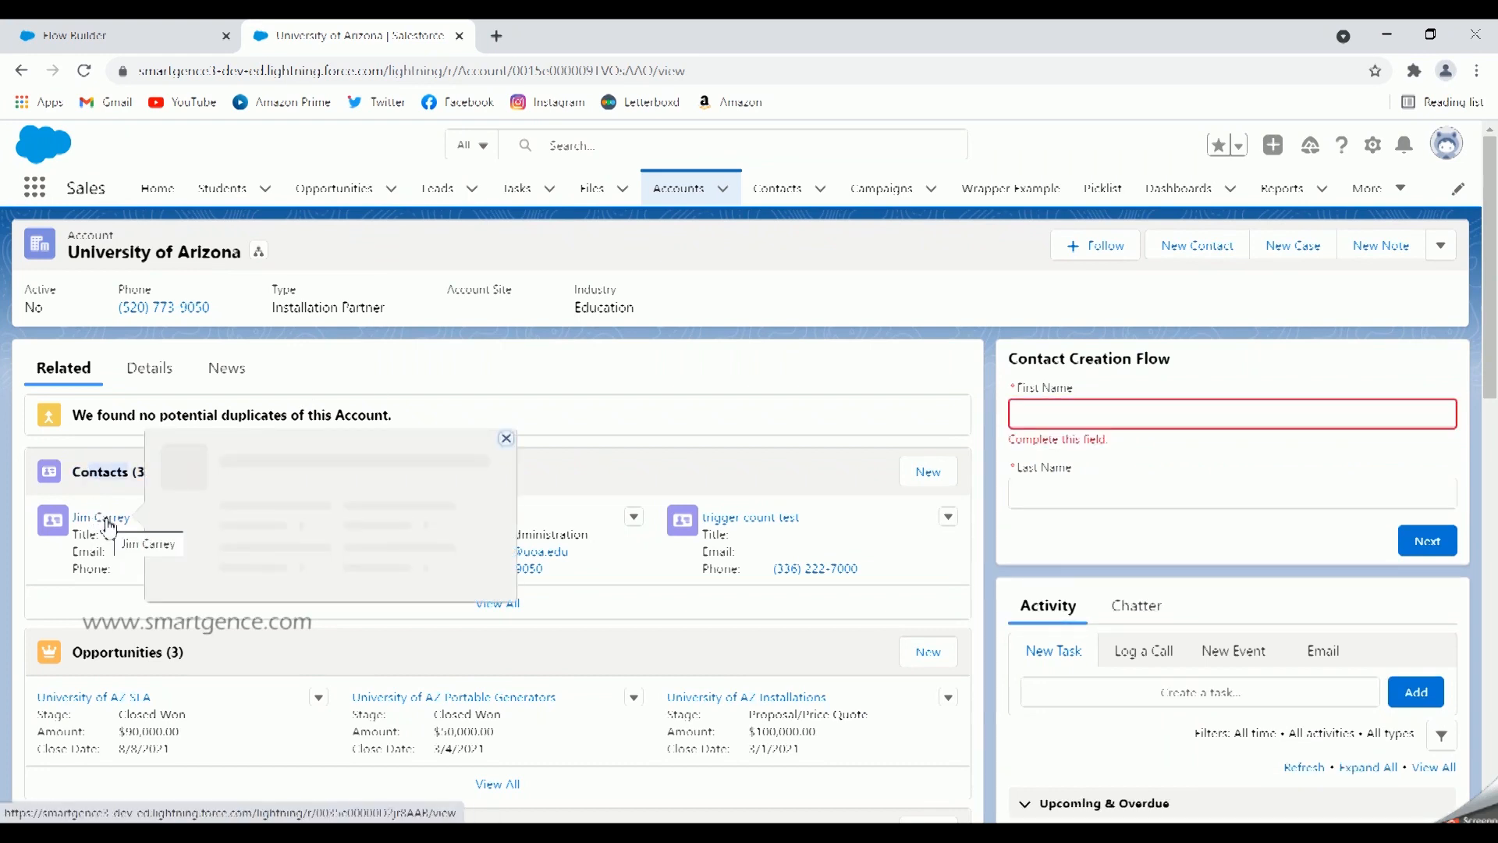
left_click(109, 528)
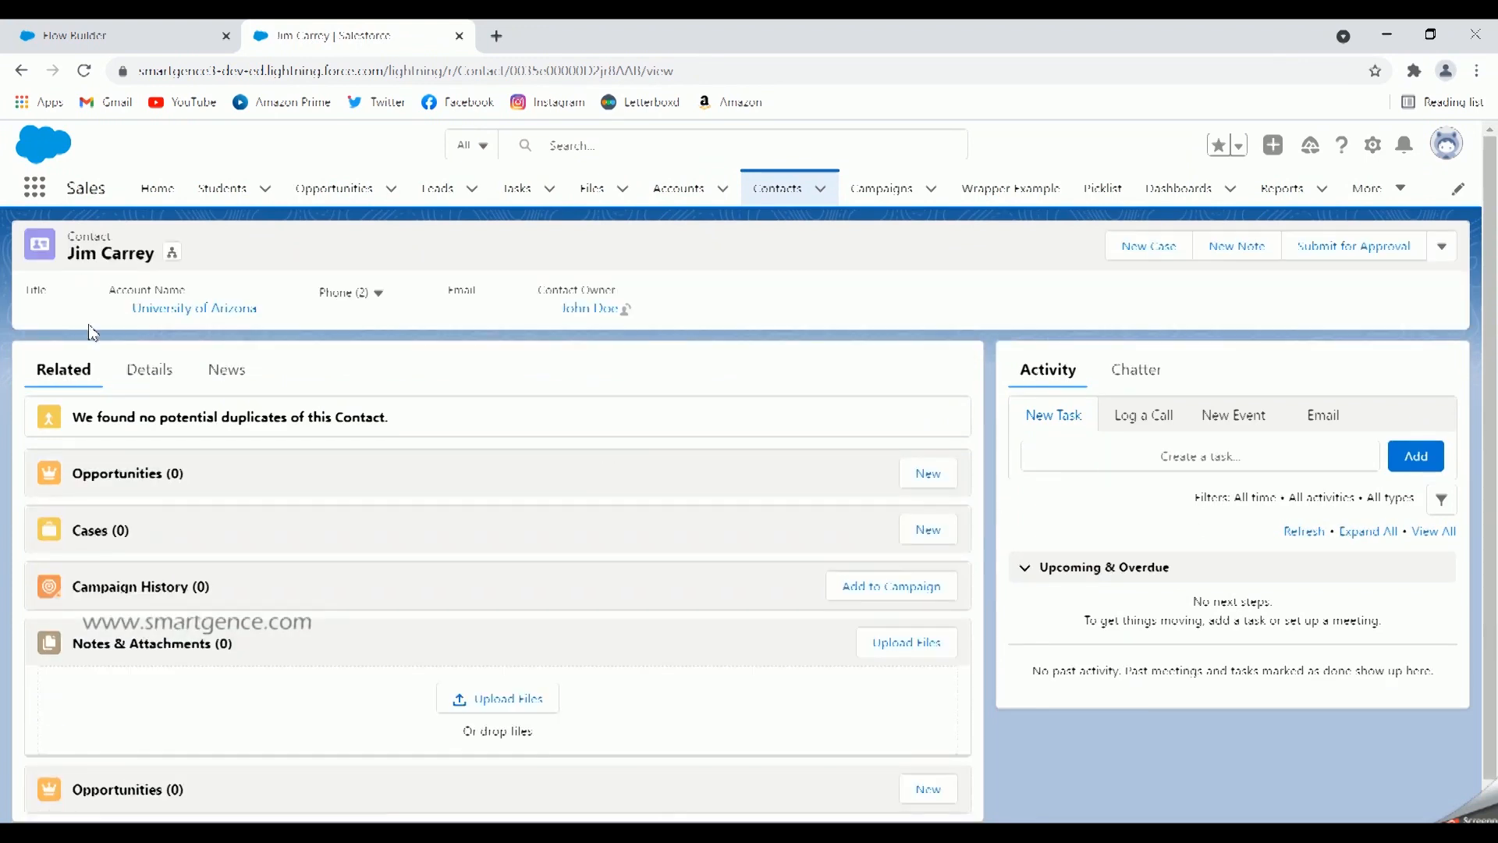
left_click(142, 374)
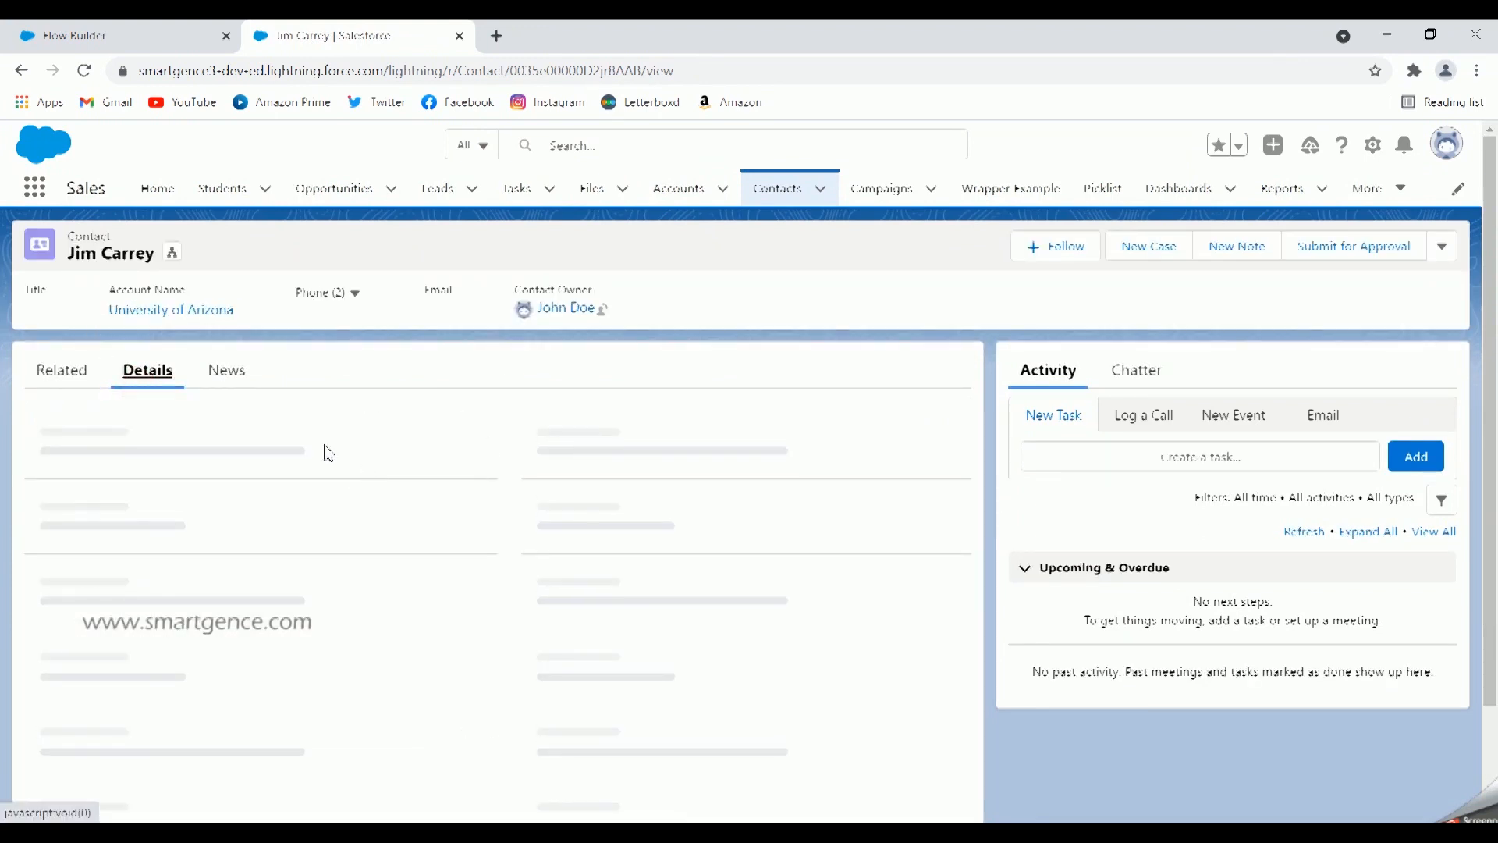